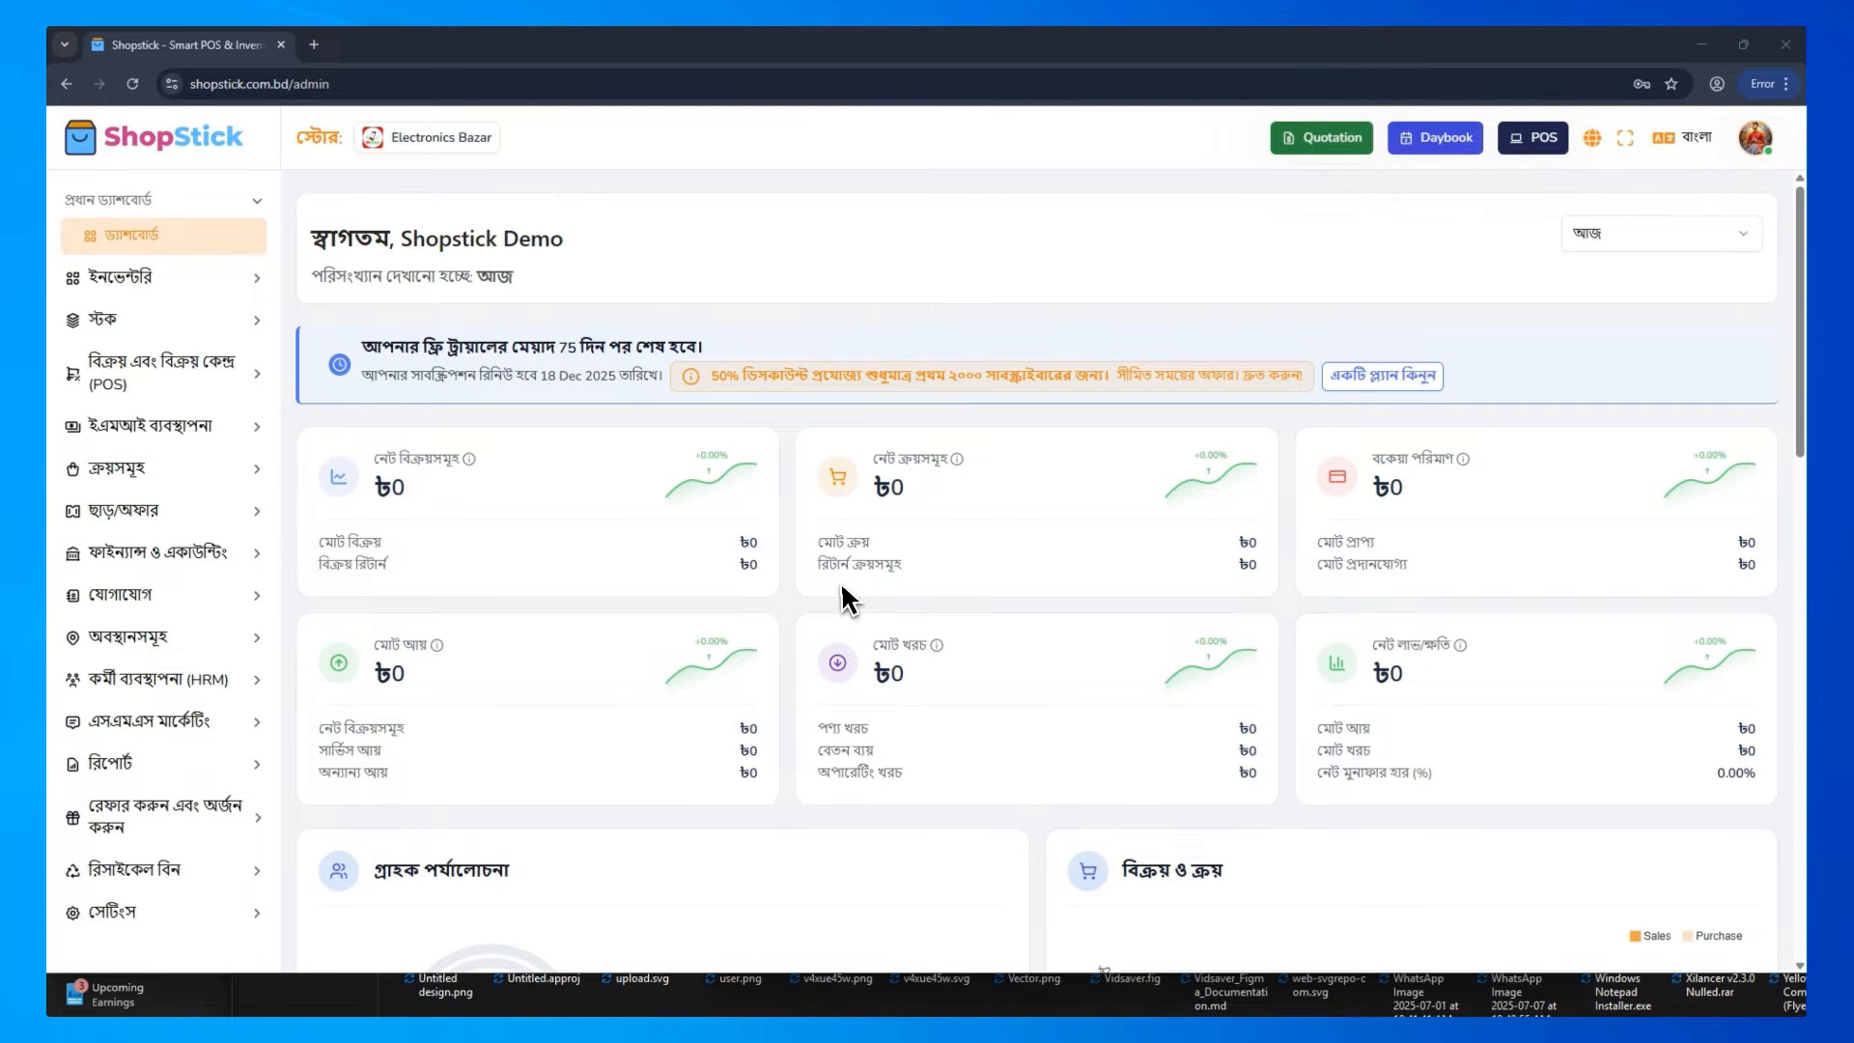
Start a new inventory product named iPhone 16 and set its product type to variable (ভেরিয়েবল পণ্য)
left_click(237, 280)
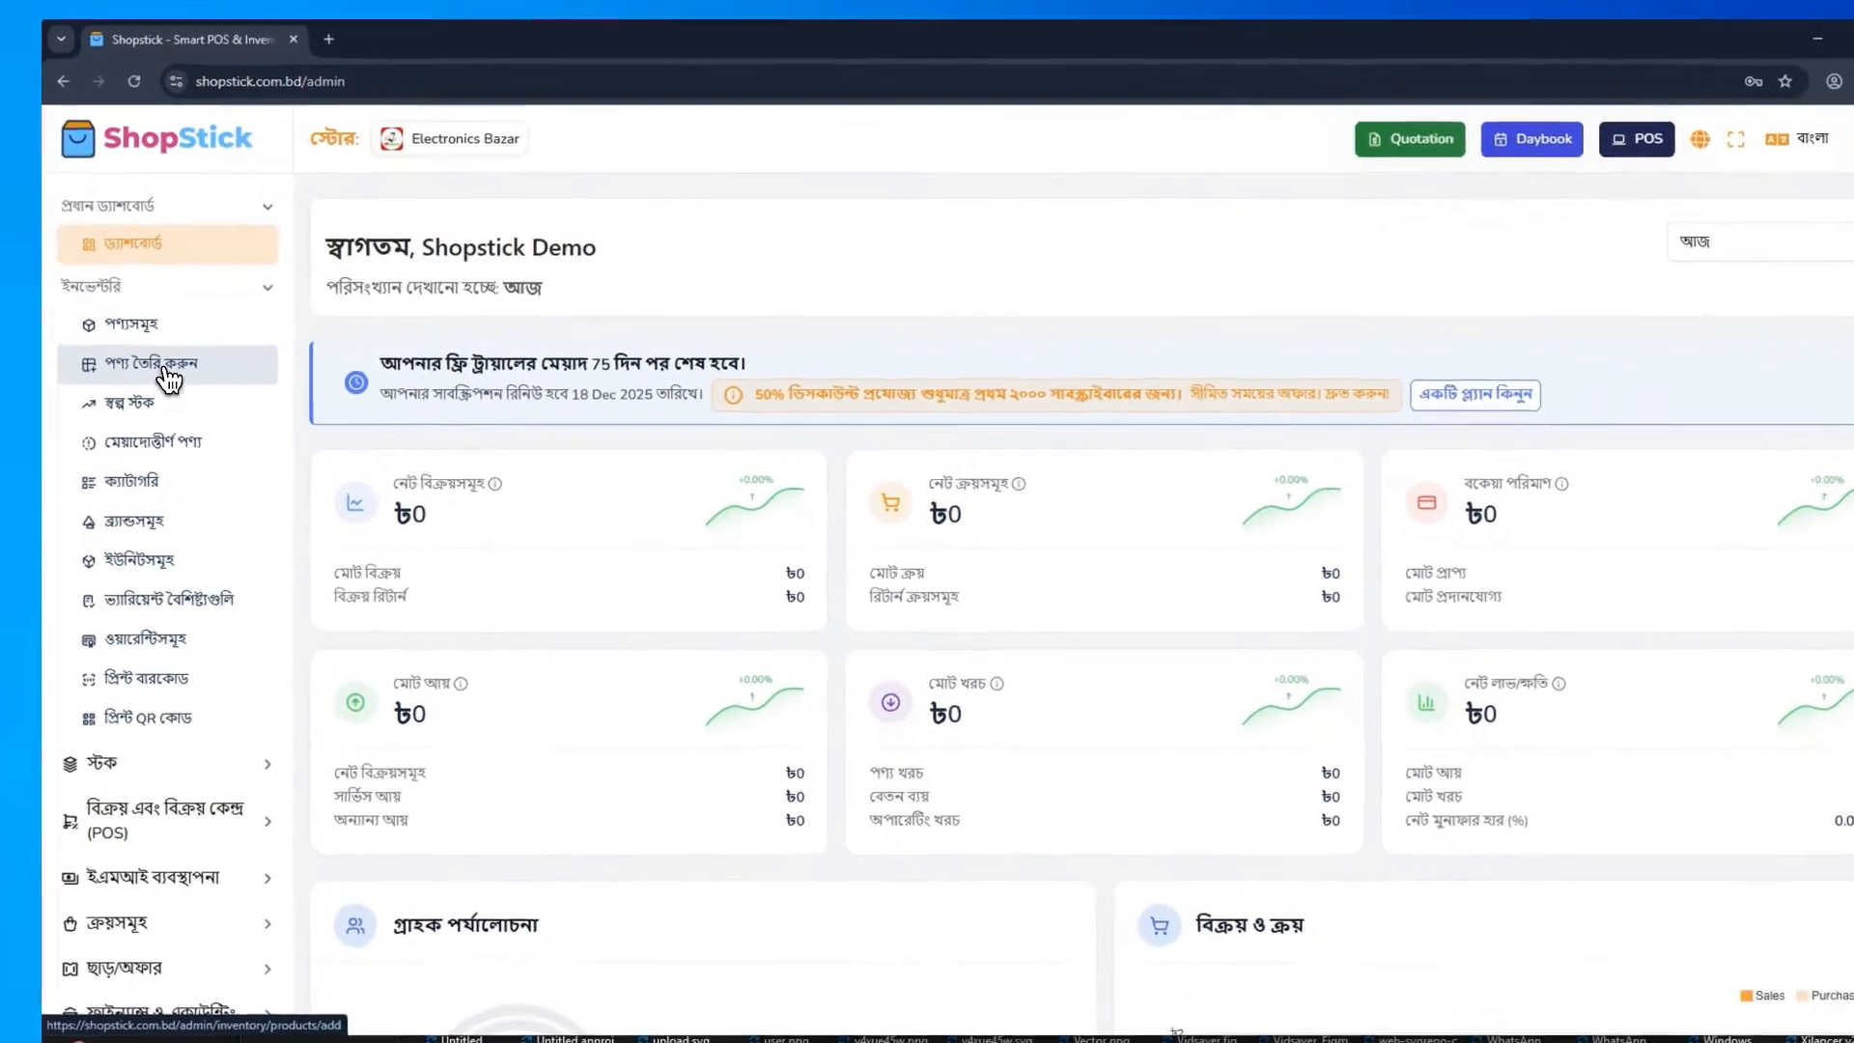
left_click(172, 365)
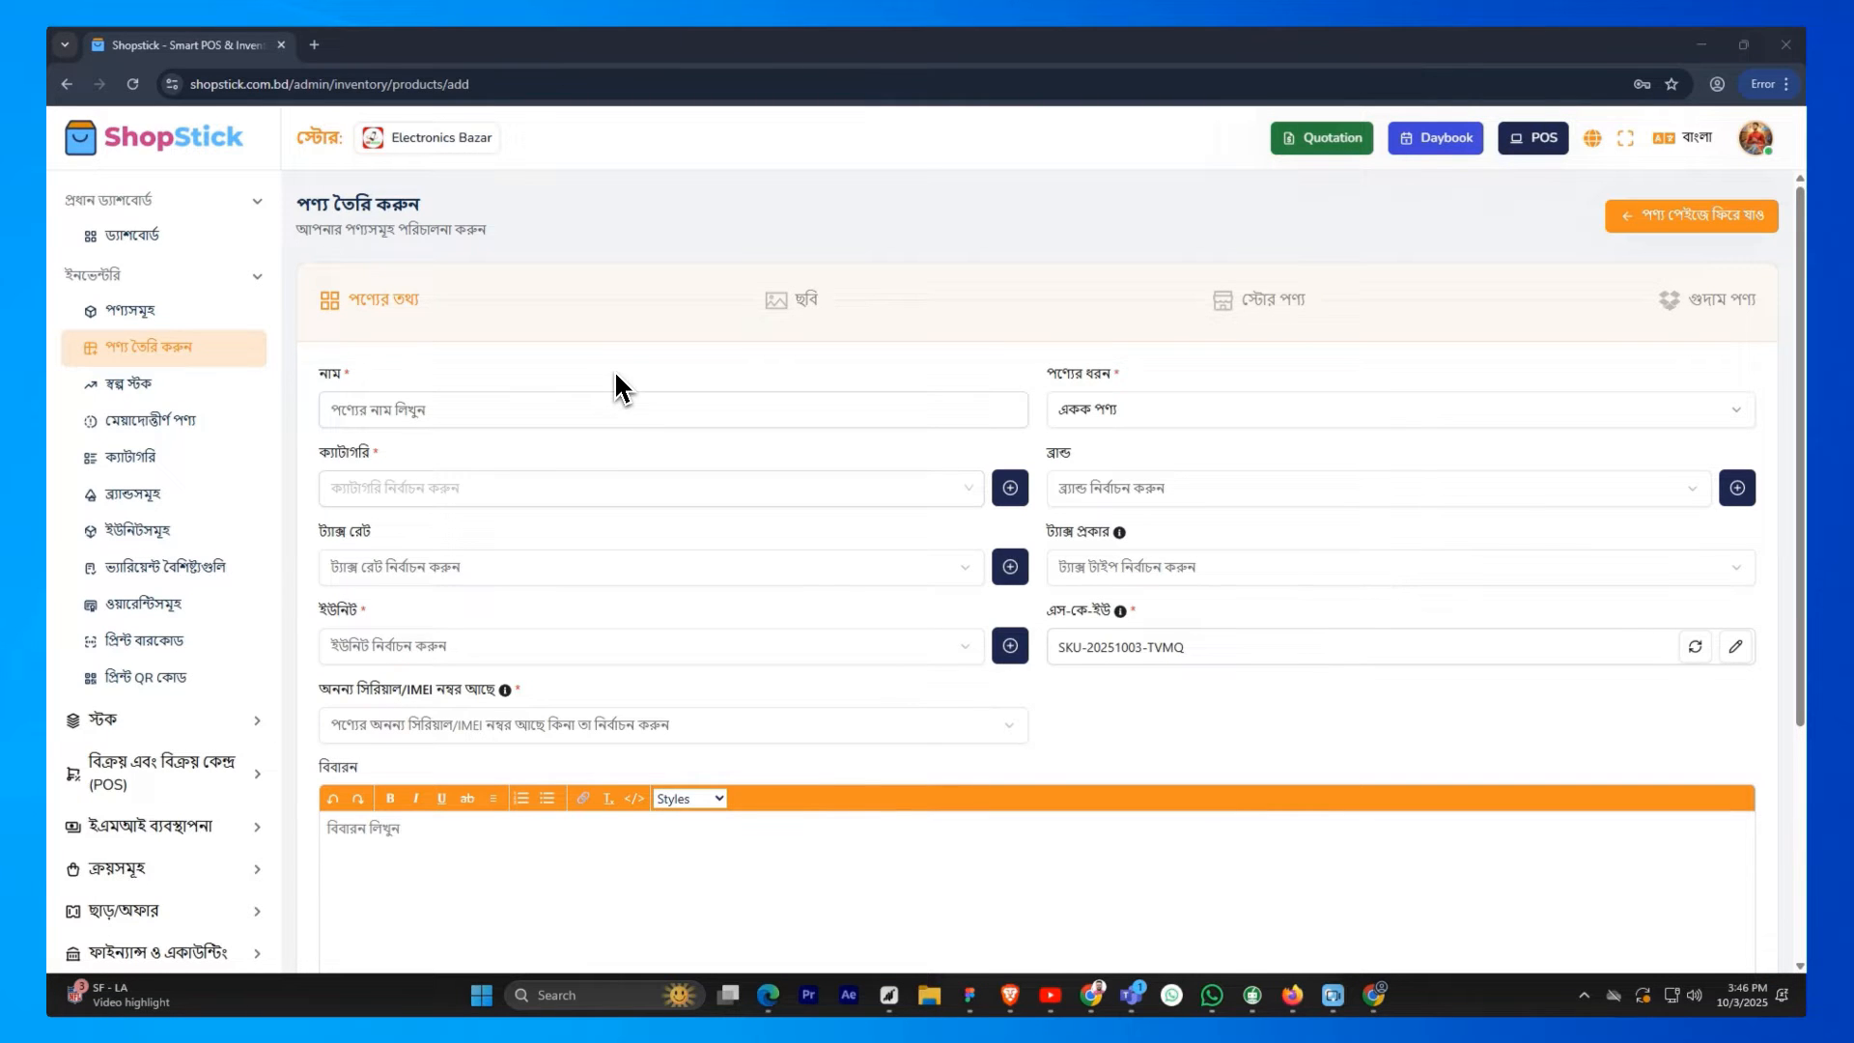
left_click(594, 405)
type("iPhone 16")
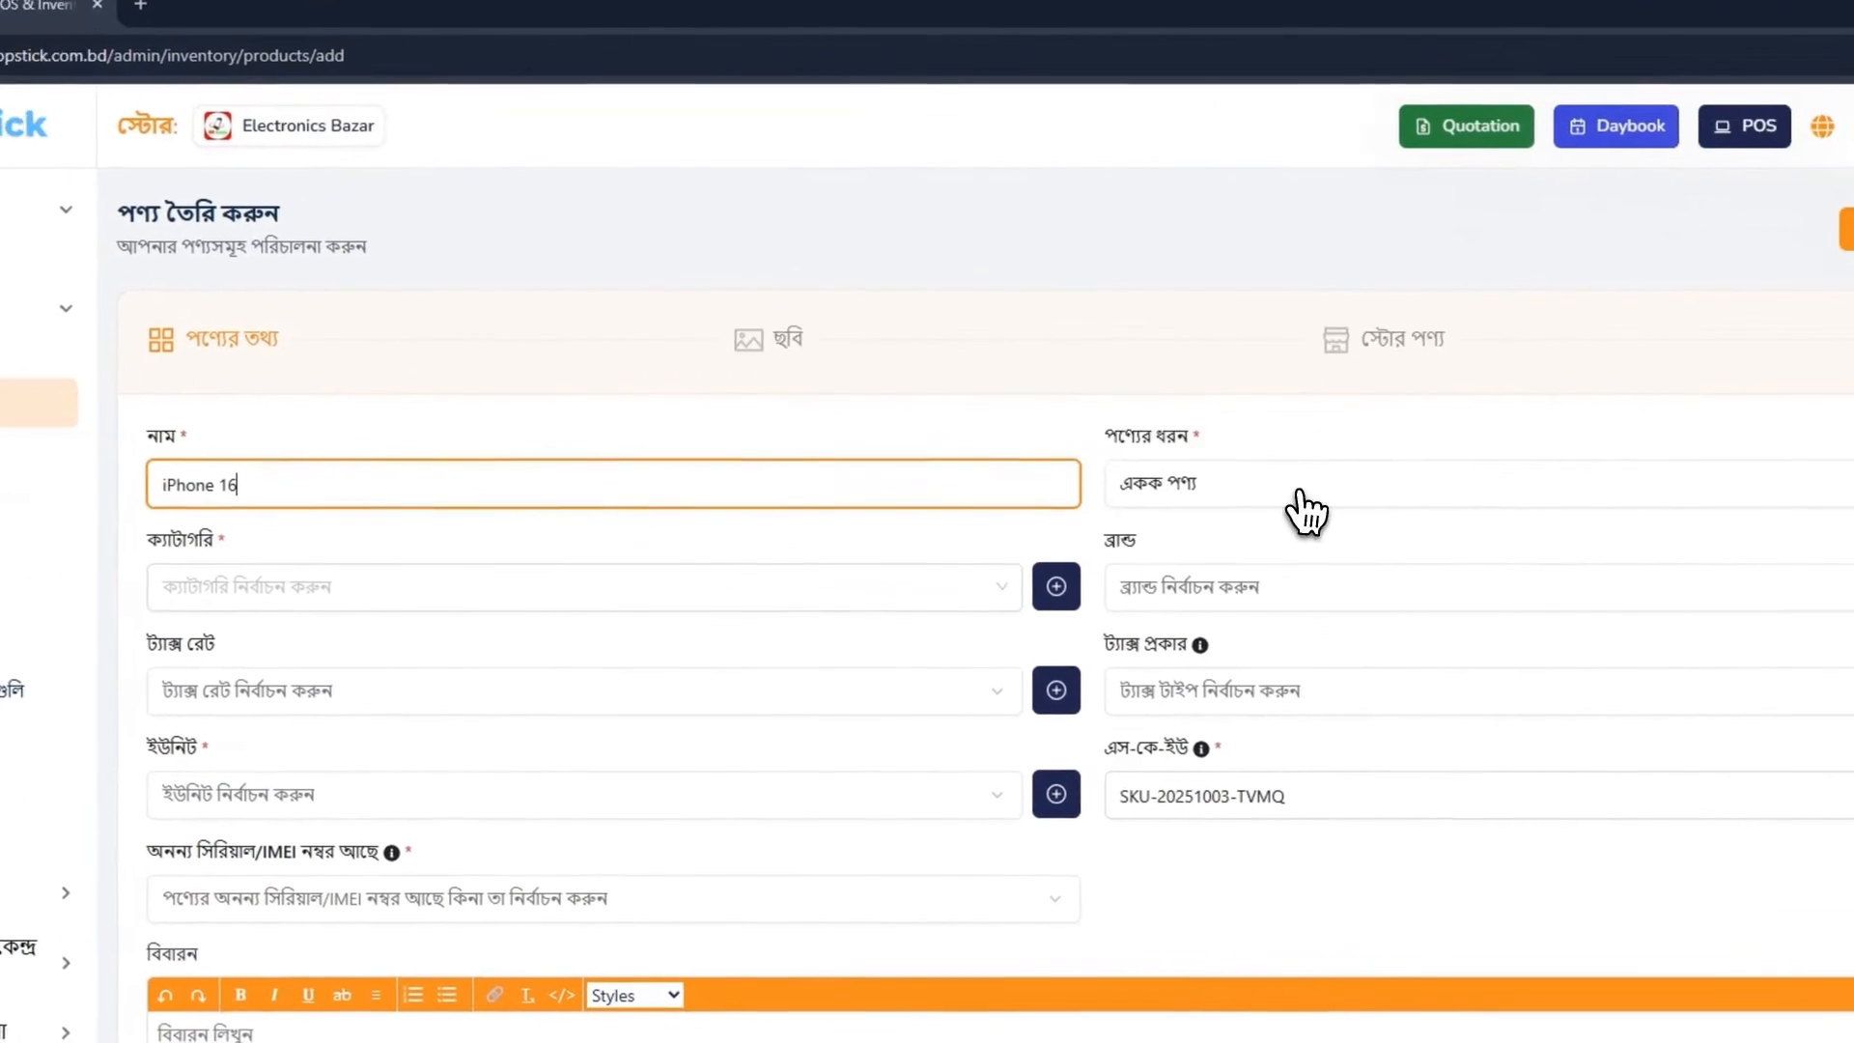
left_click(1194, 413)
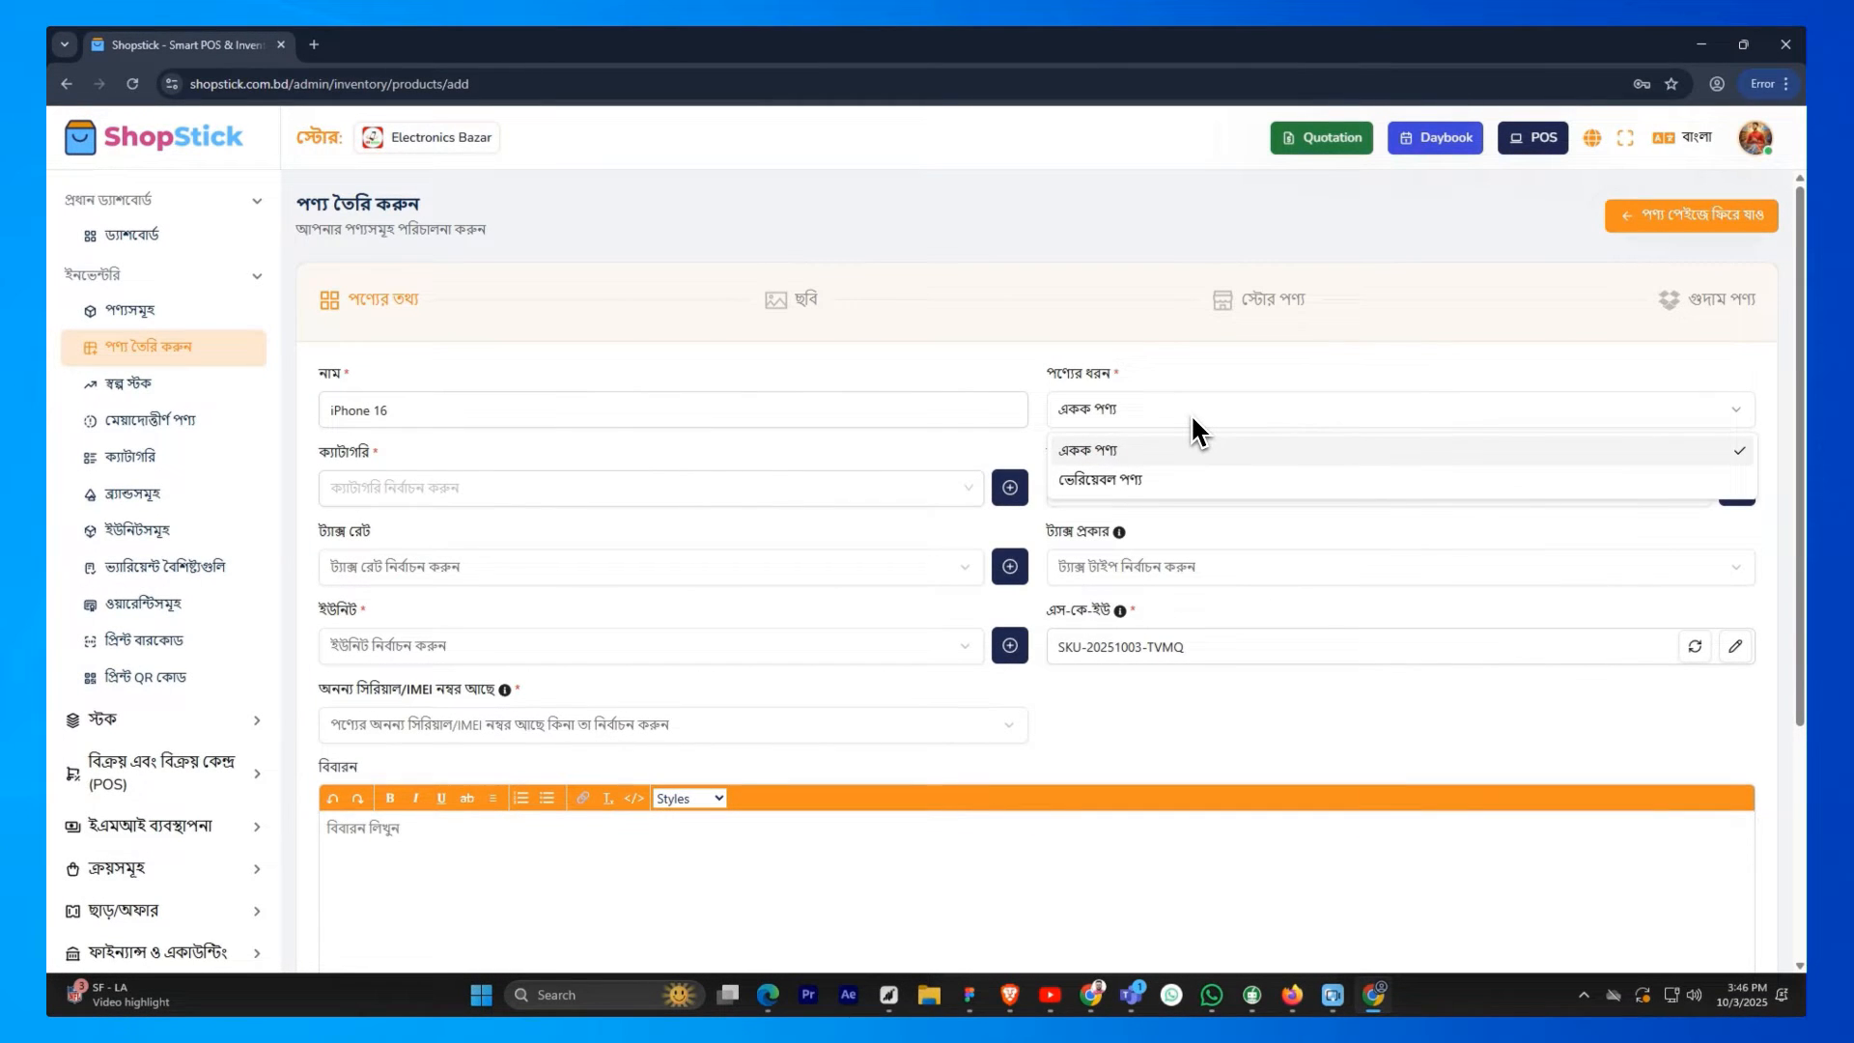
left_click(1156, 480)
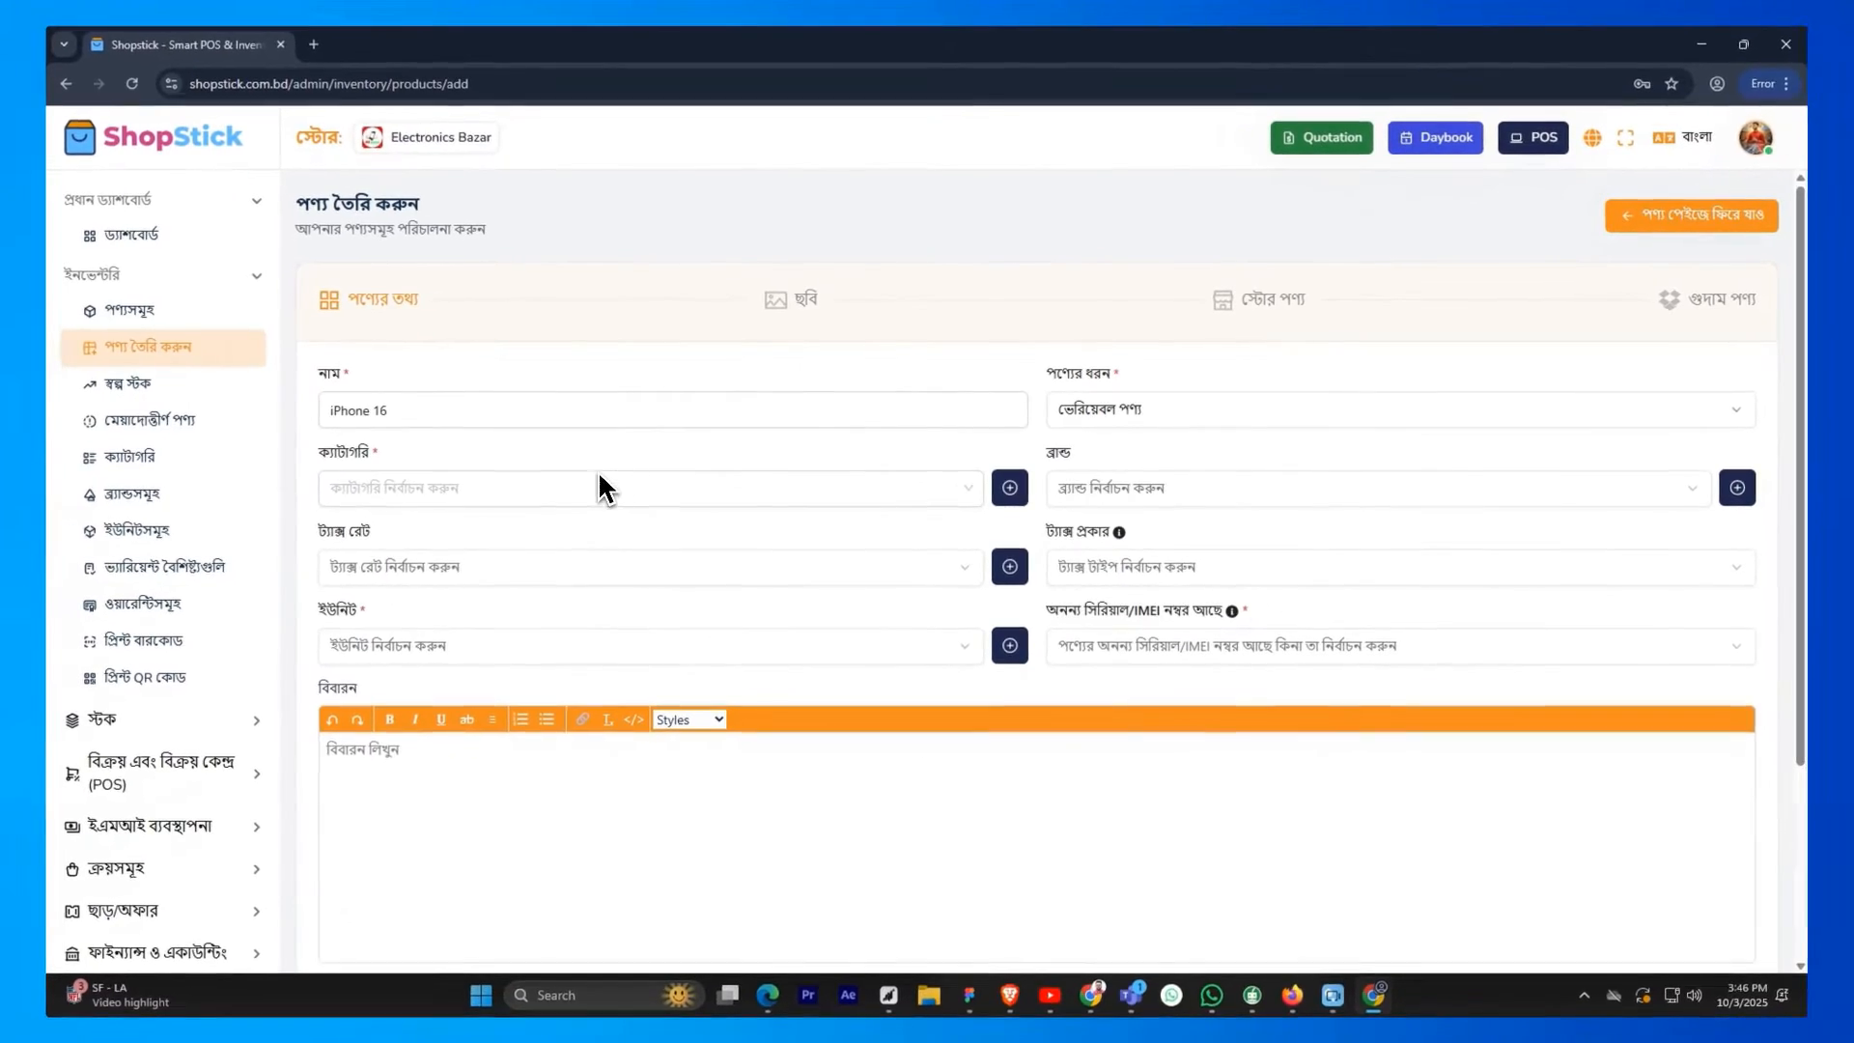
Assign the product to the existing Mobile category, dismissing the form for adding a category
left_click(329, 577)
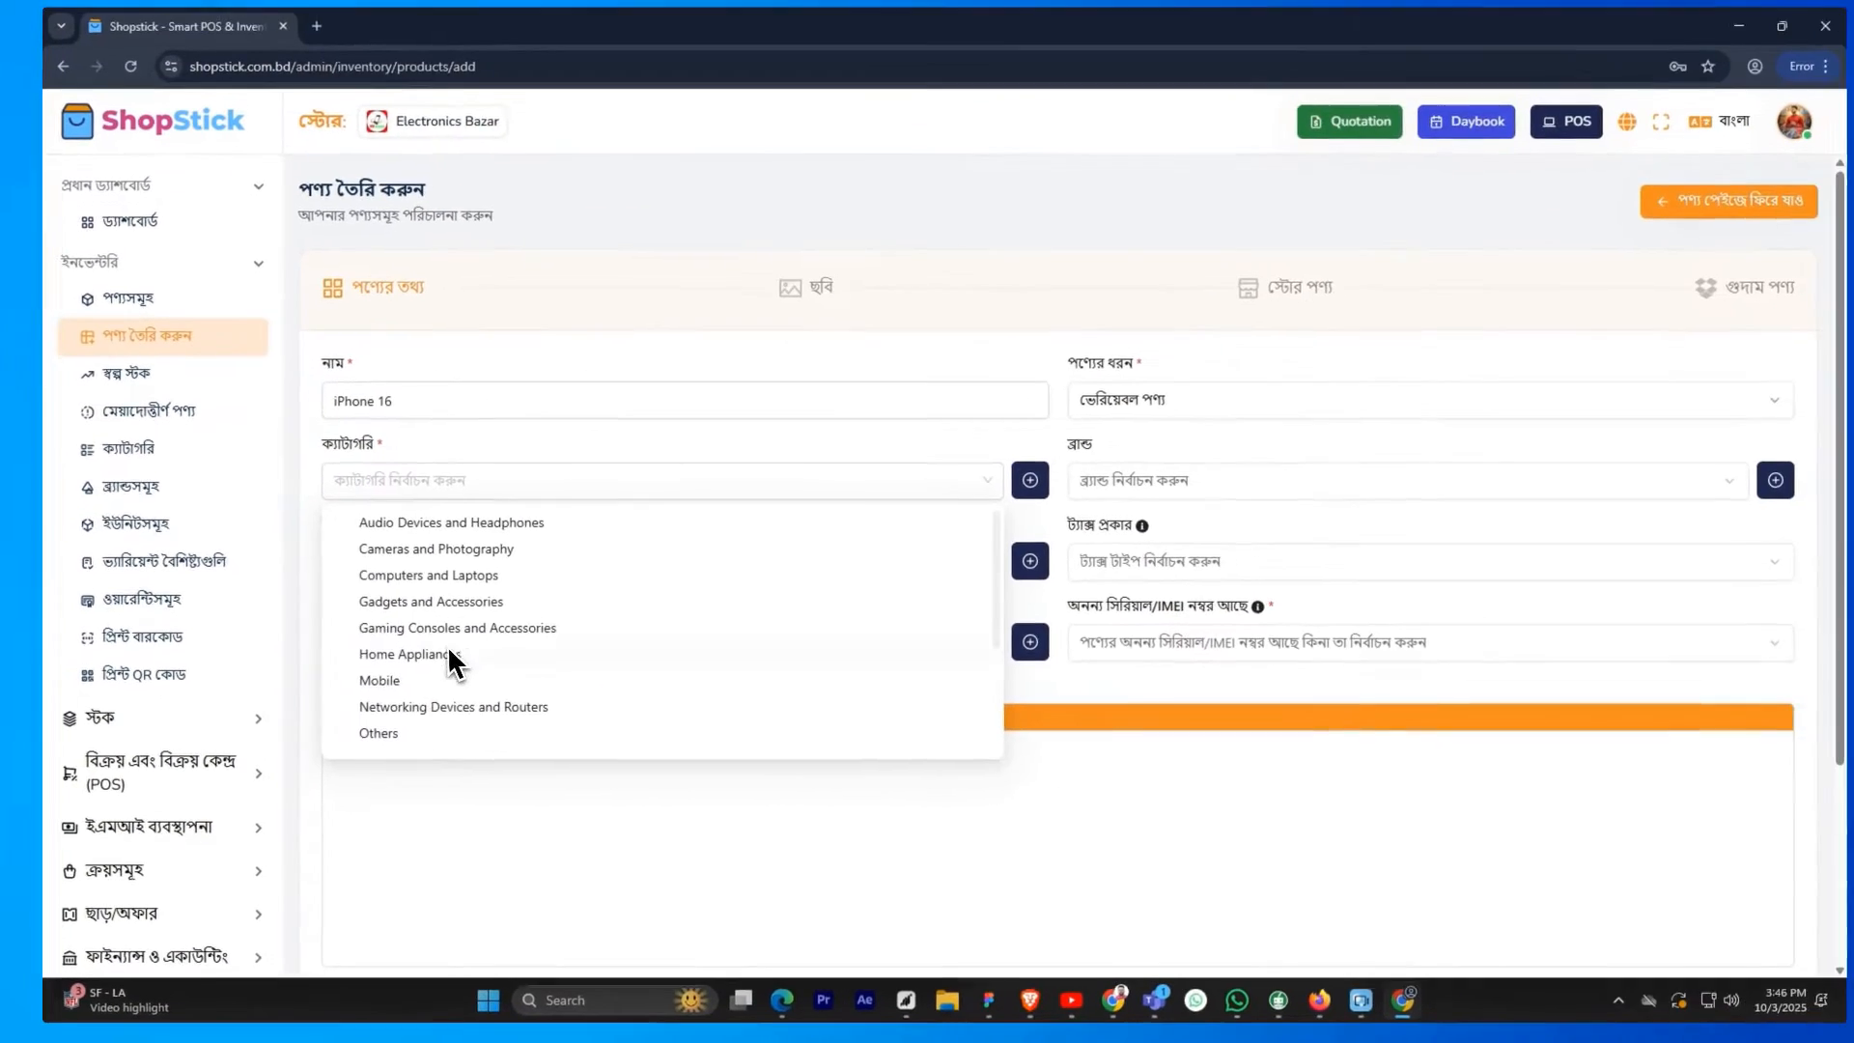
left_click(1010, 487)
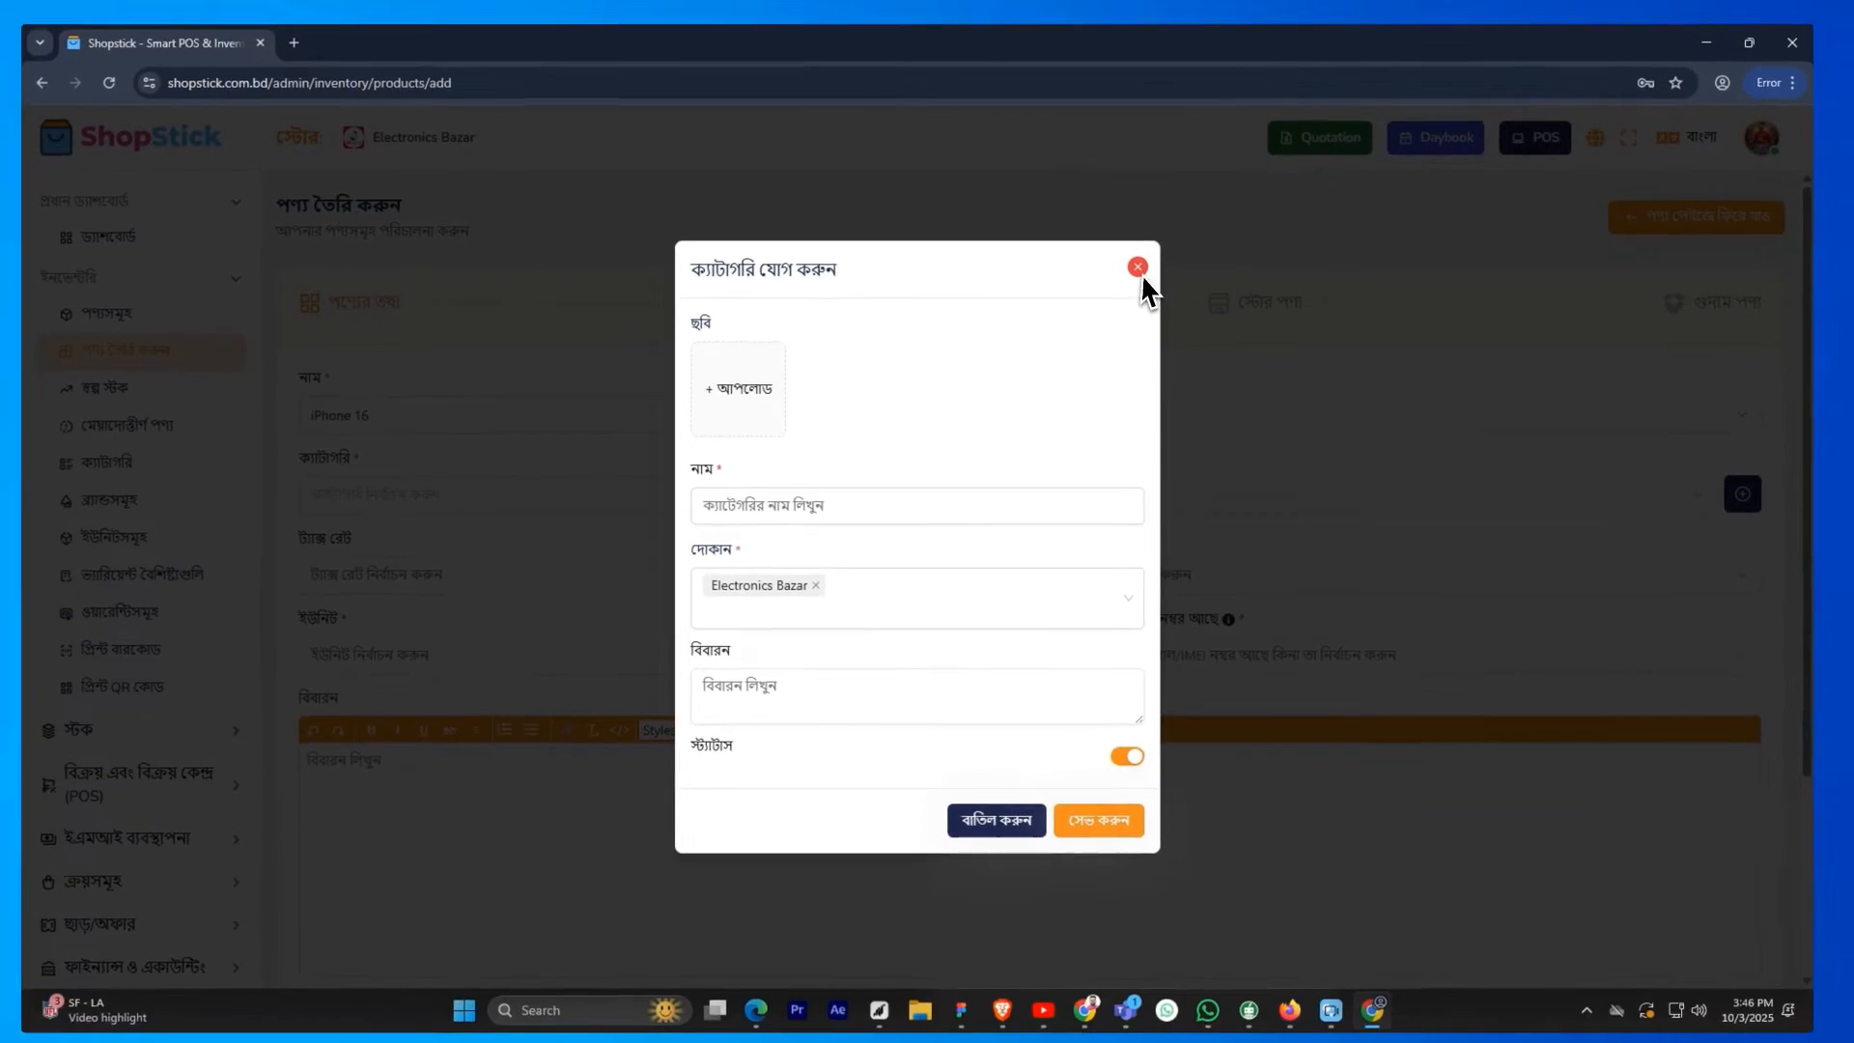
left_click(1137, 268)
left_click(489, 496)
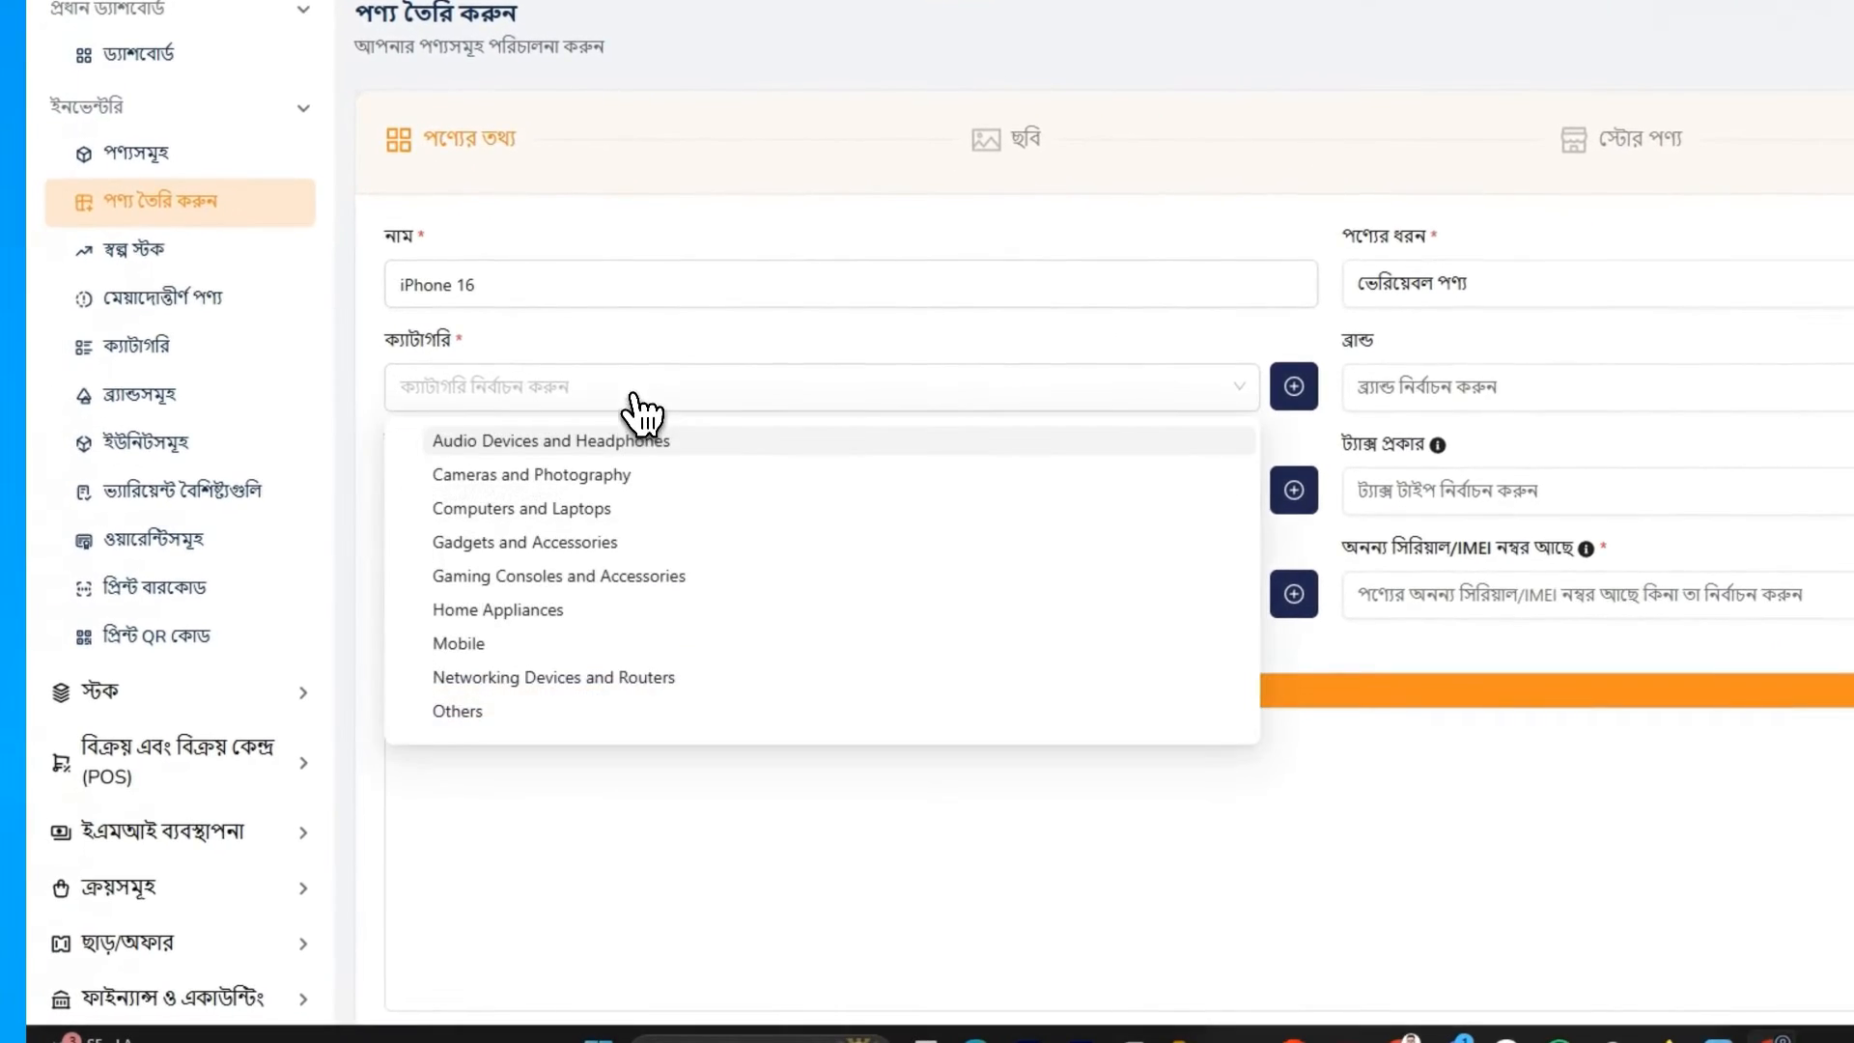
left_click(473, 643)
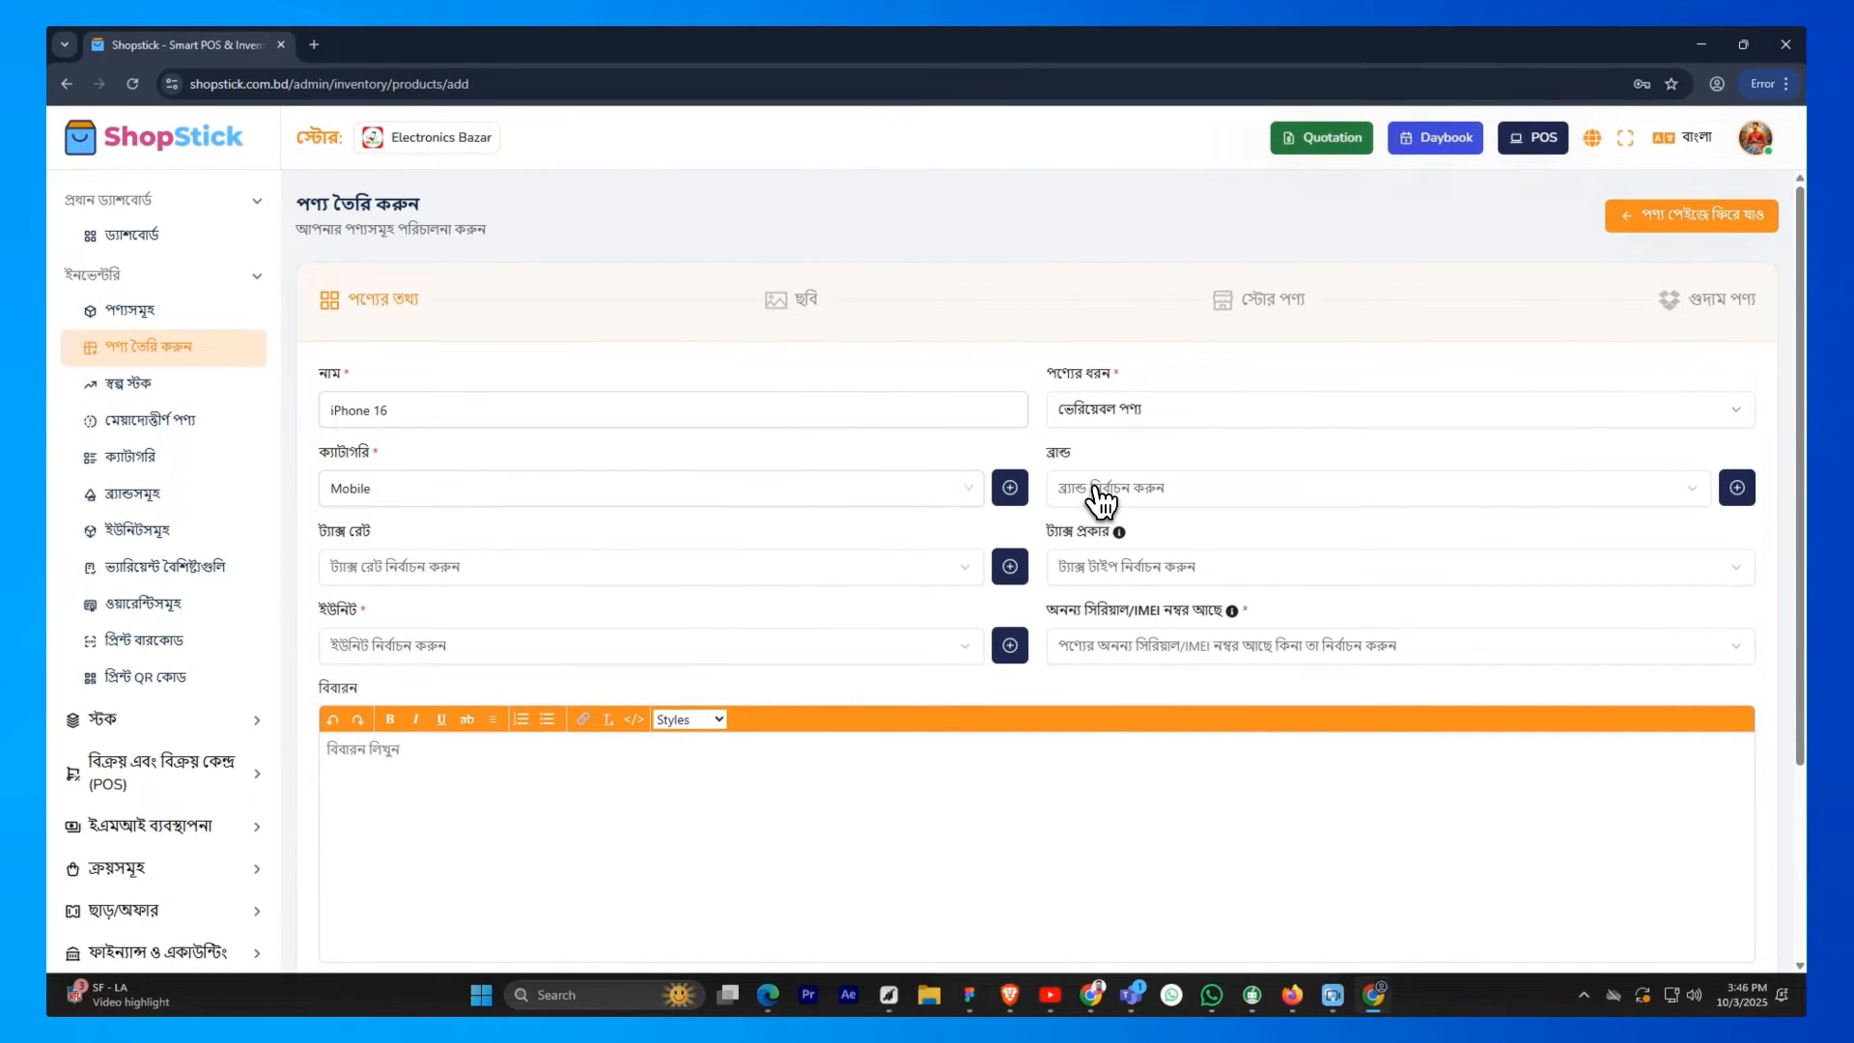
Set the product's brand to Apple from the existing brands, dismissing the form for adding a brand
left_click(1098, 490)
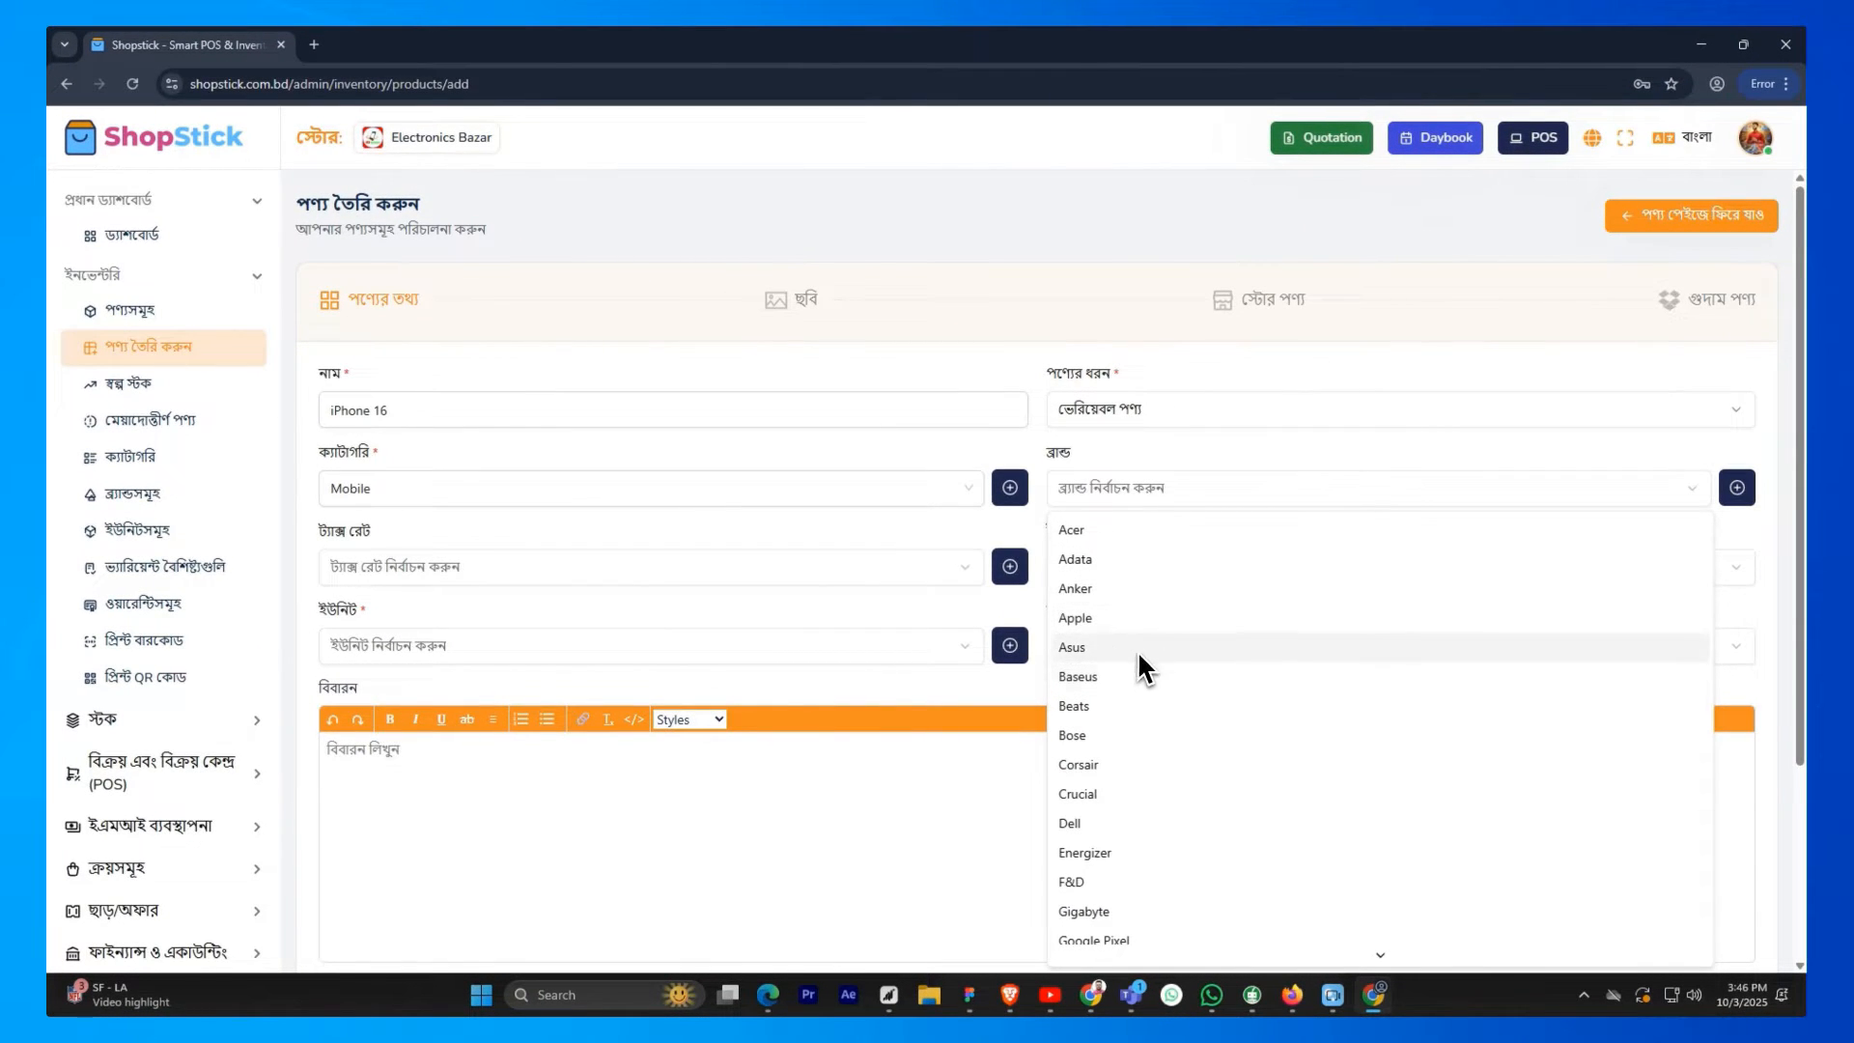
left_click(1737, 488)
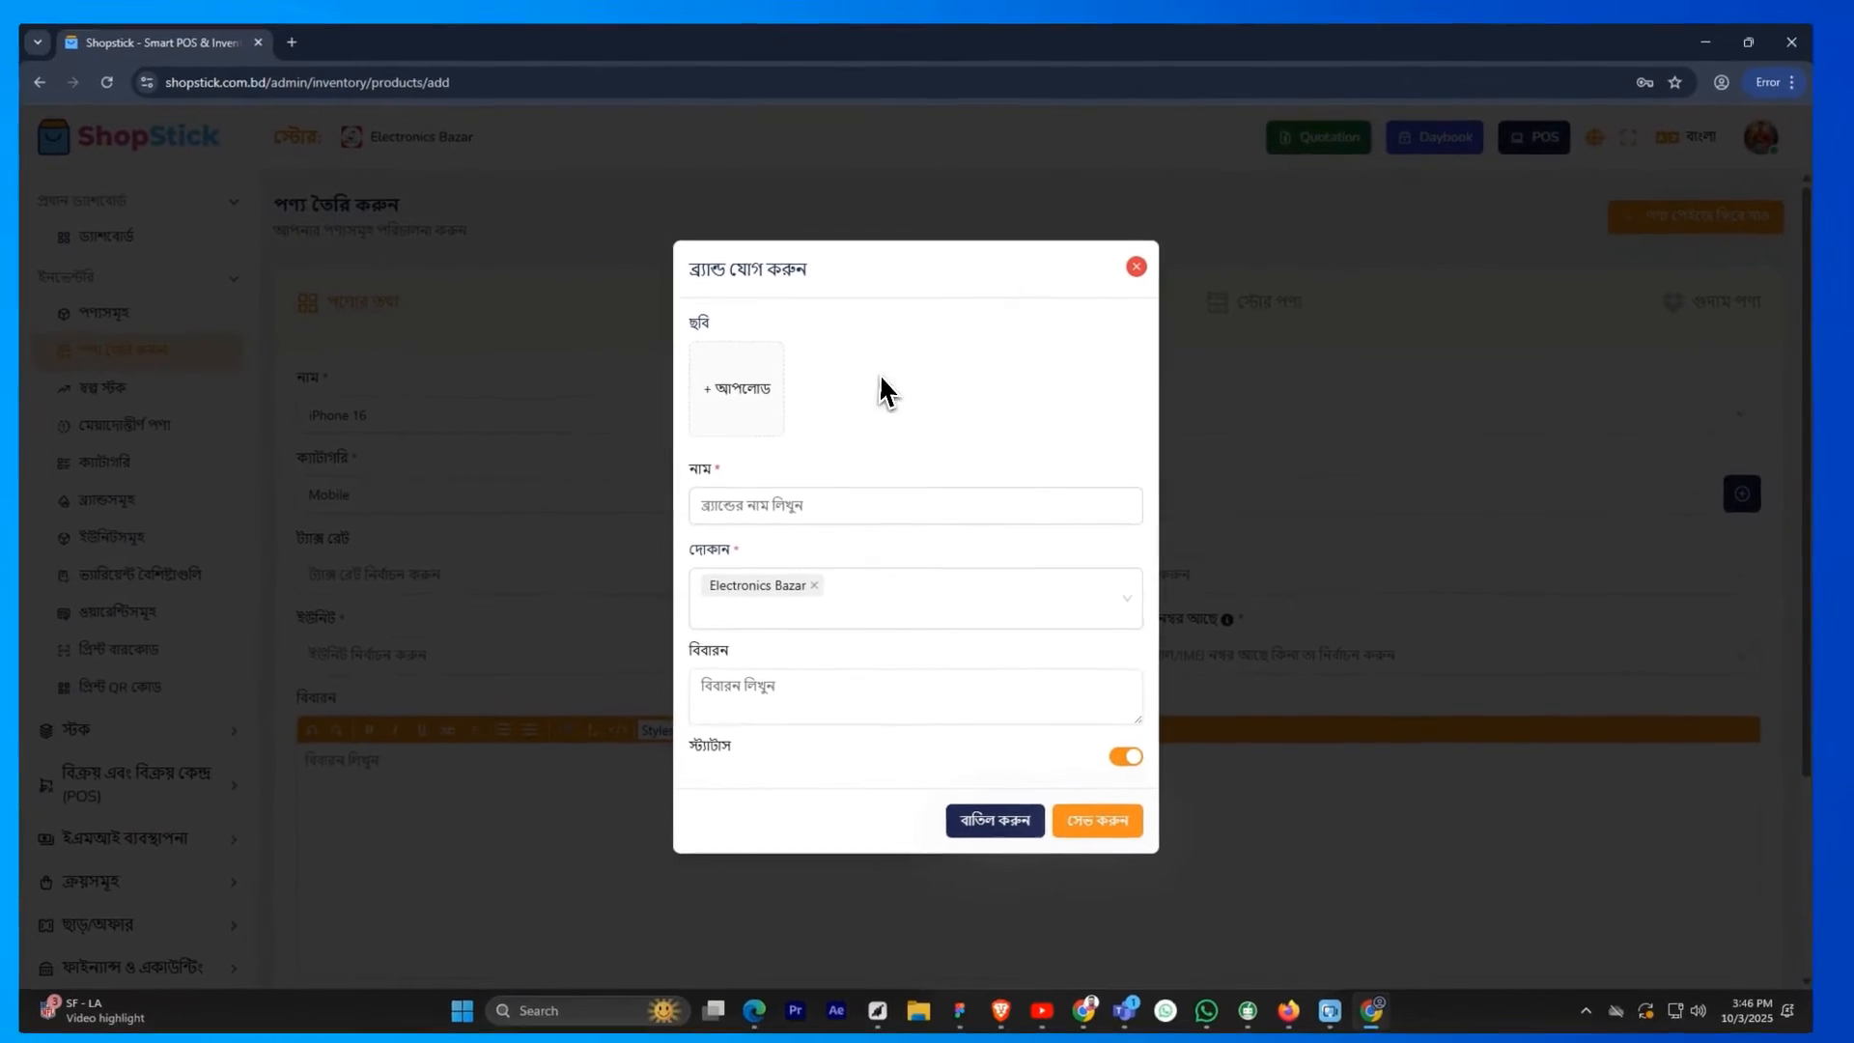
left_click(1142, 266)
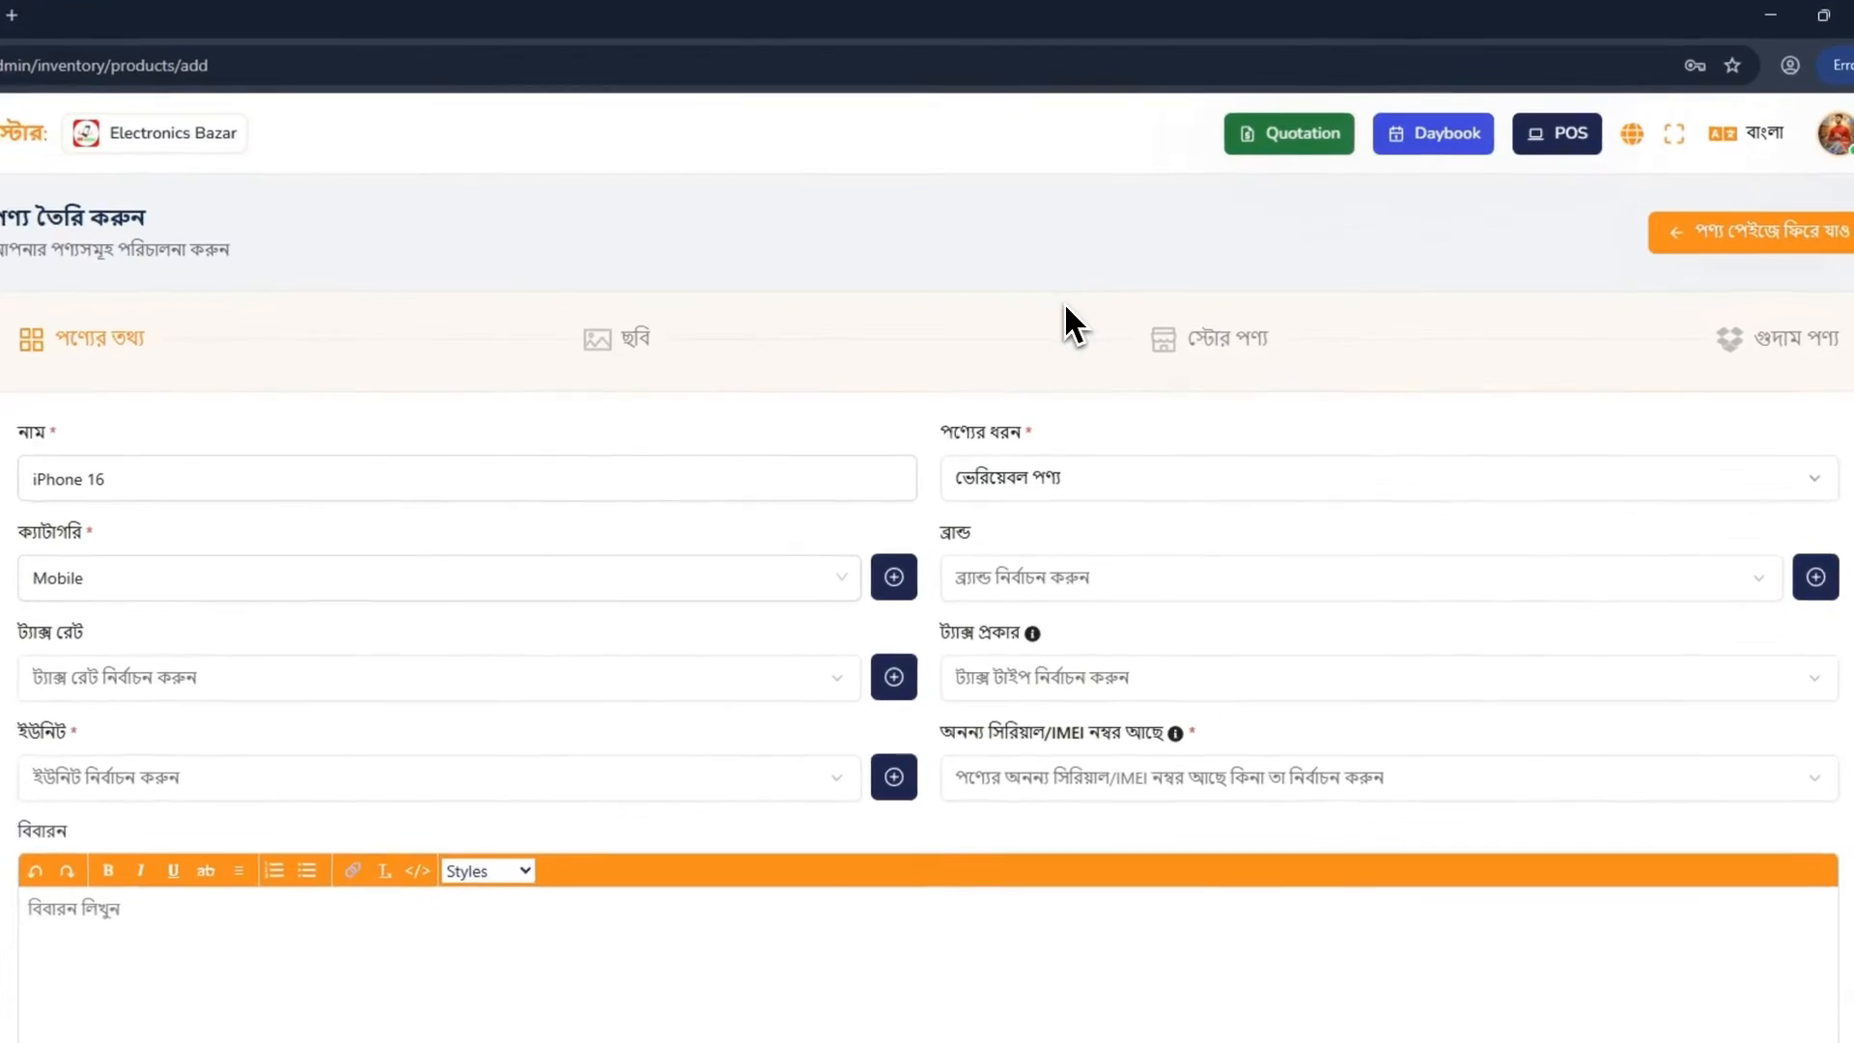
left_click(1142, 486)
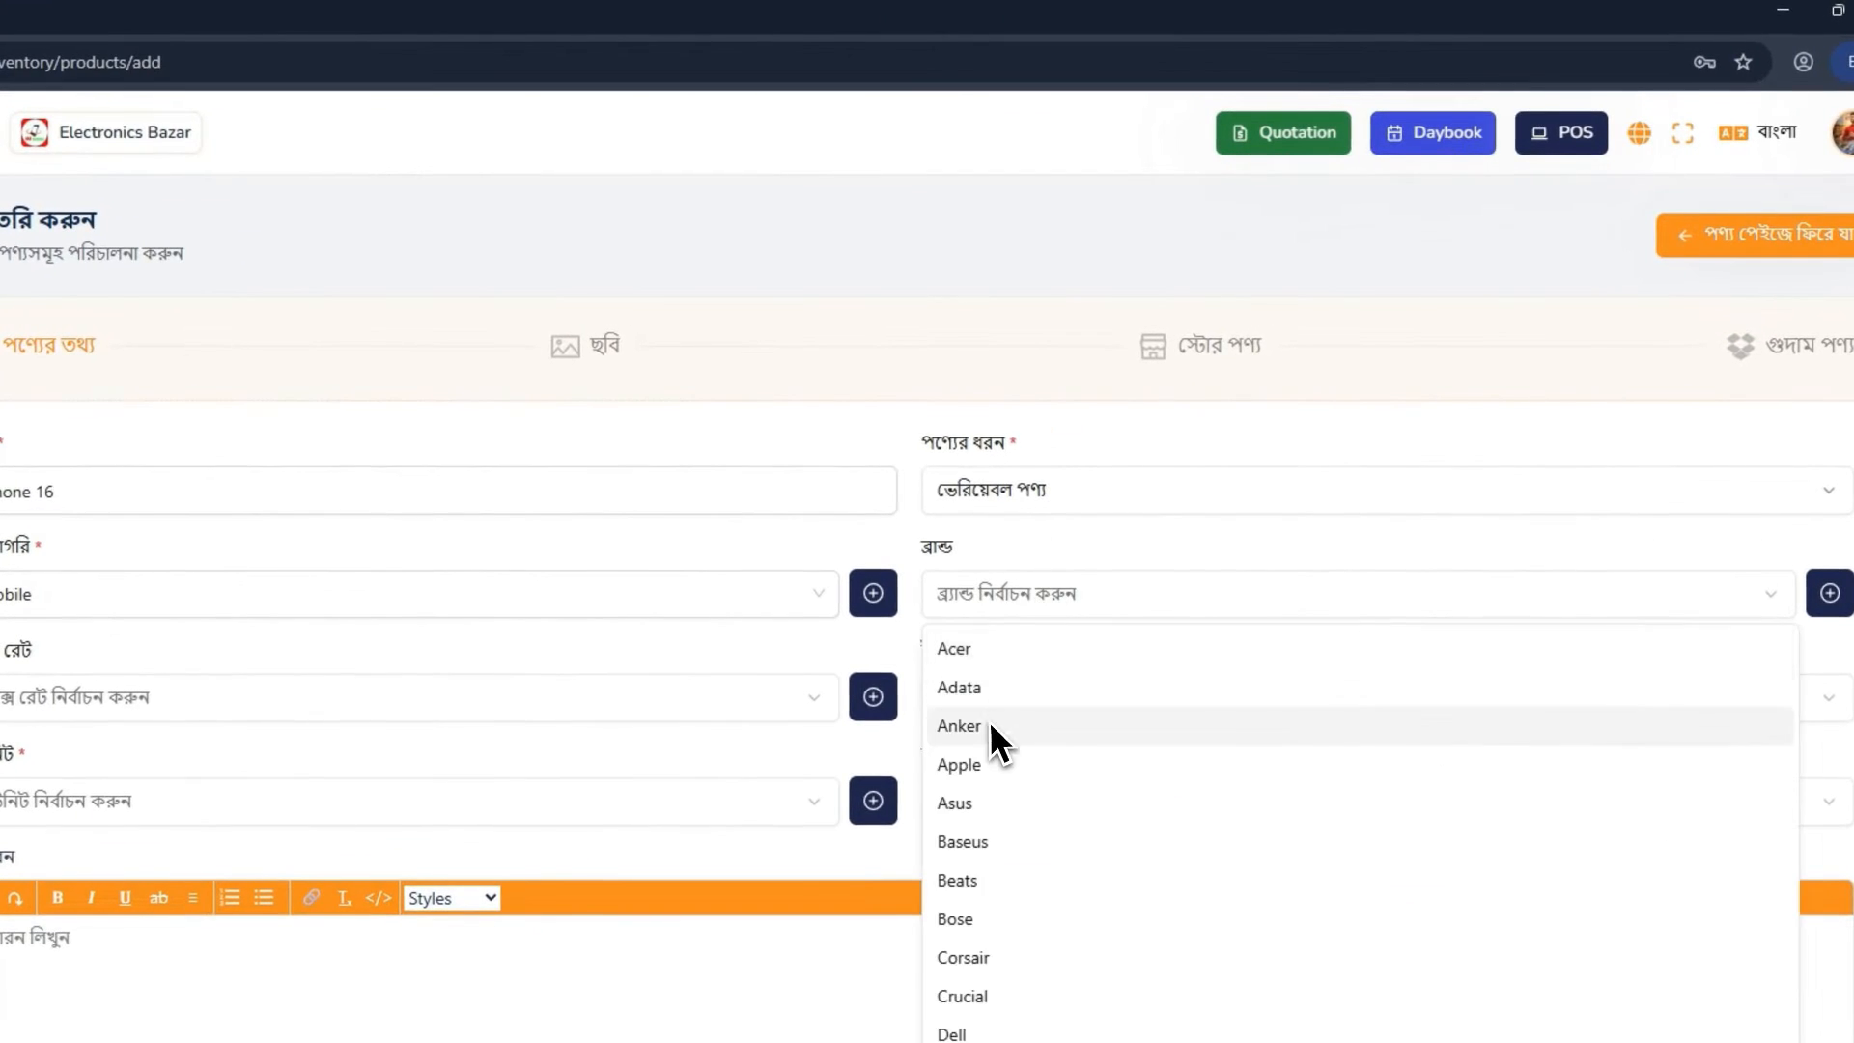
left_click(959, 764)
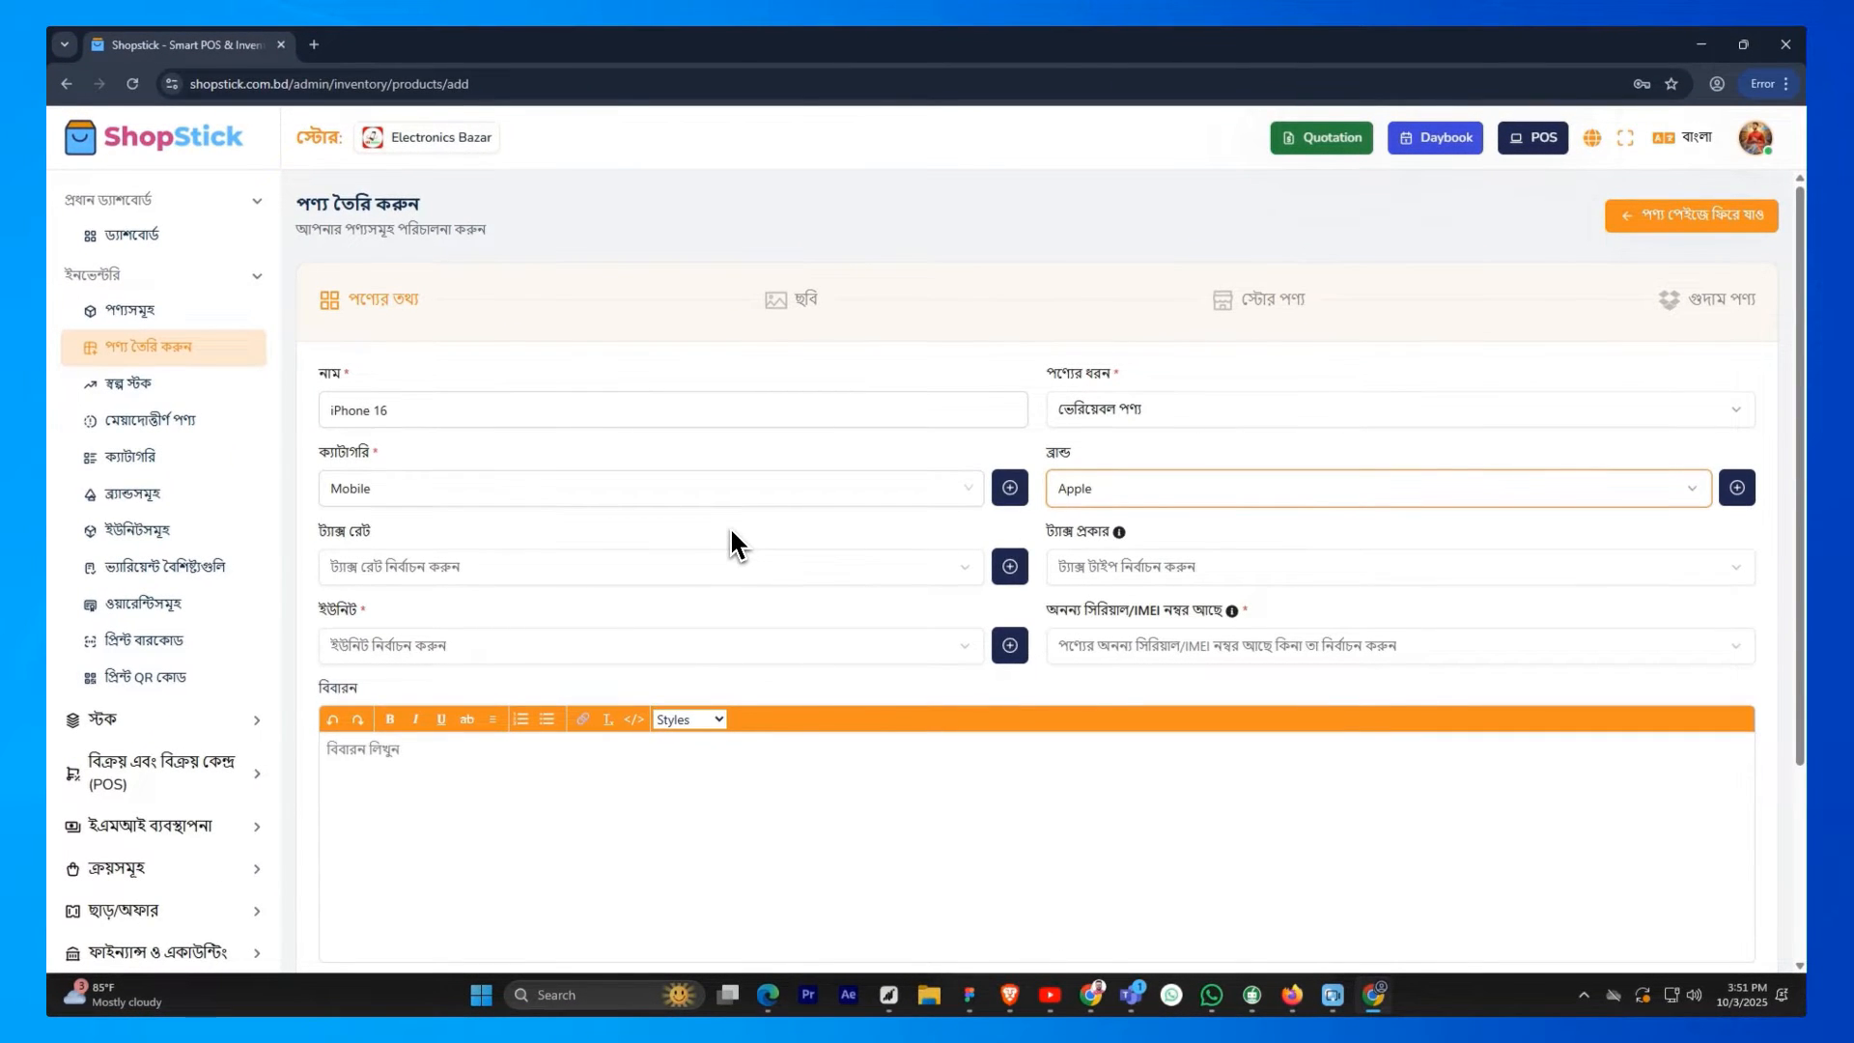
Examine the form for adding a tax rate and the available tax types, leaving both tax fields unset
left_click(1010, 567)
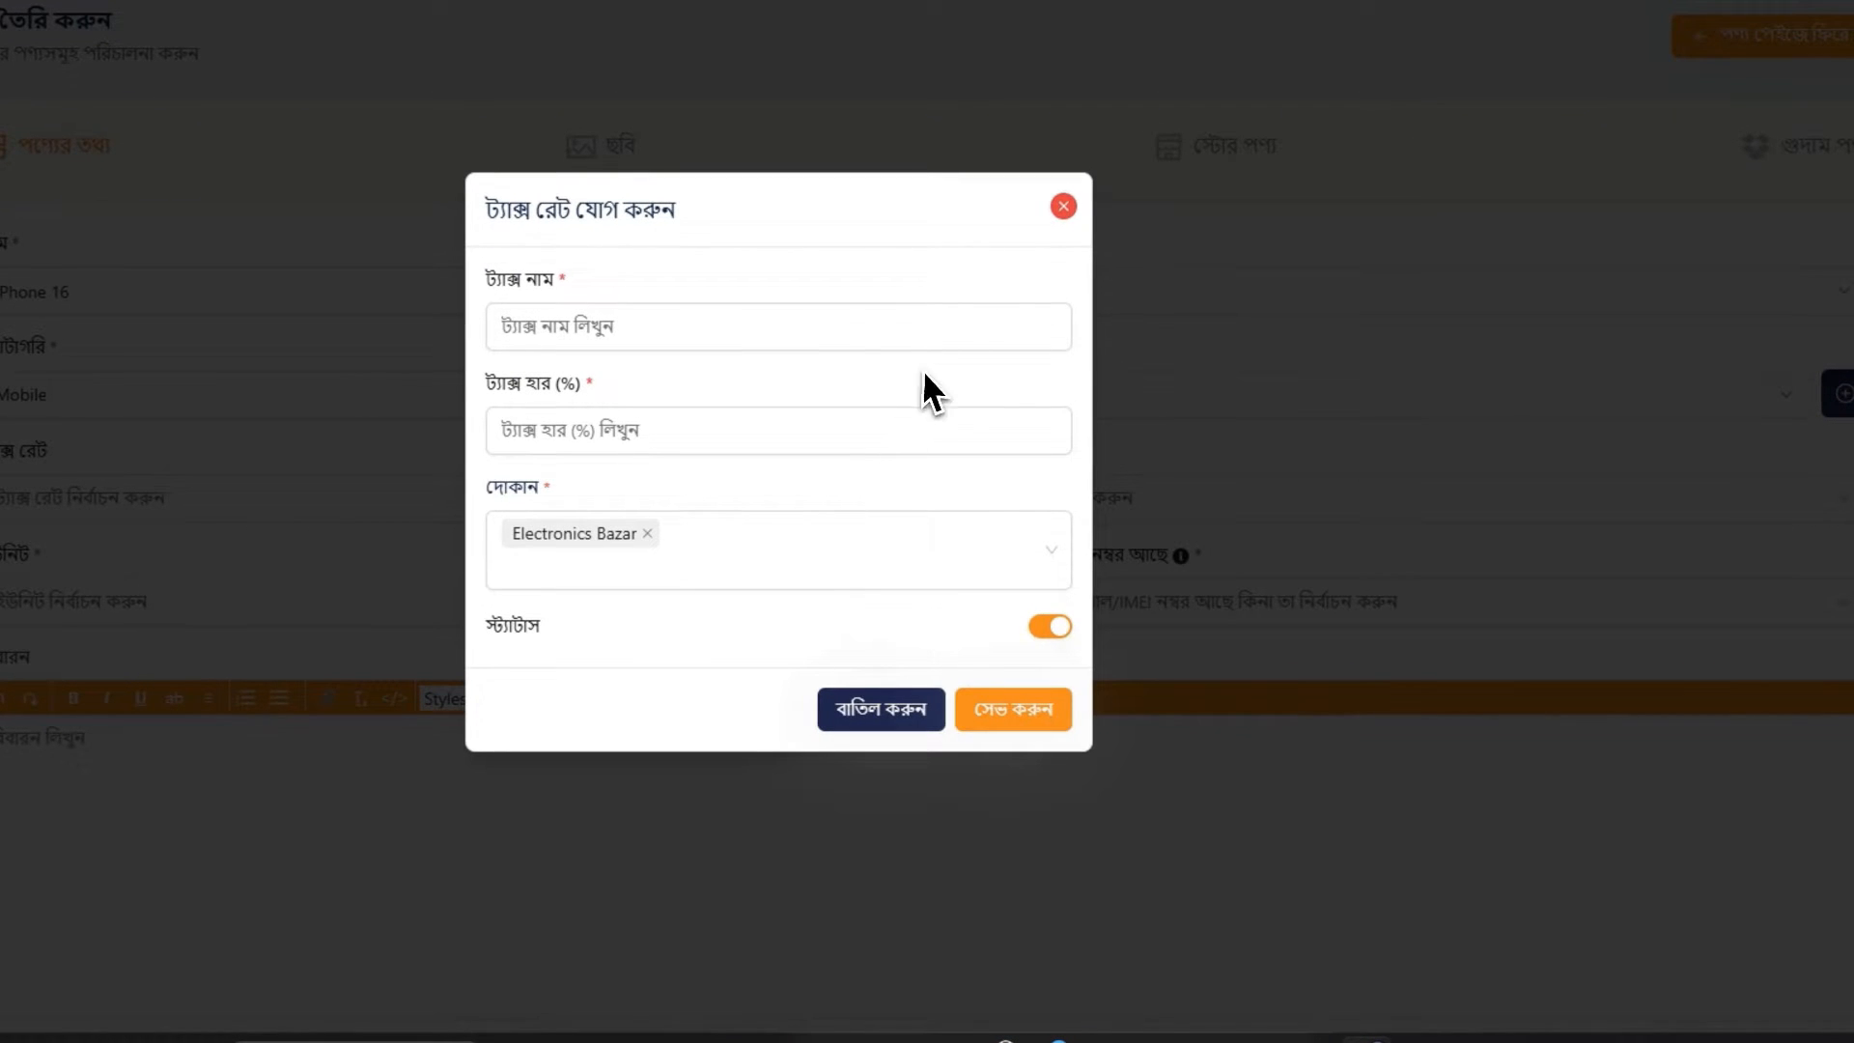
left_click(1060, 212)
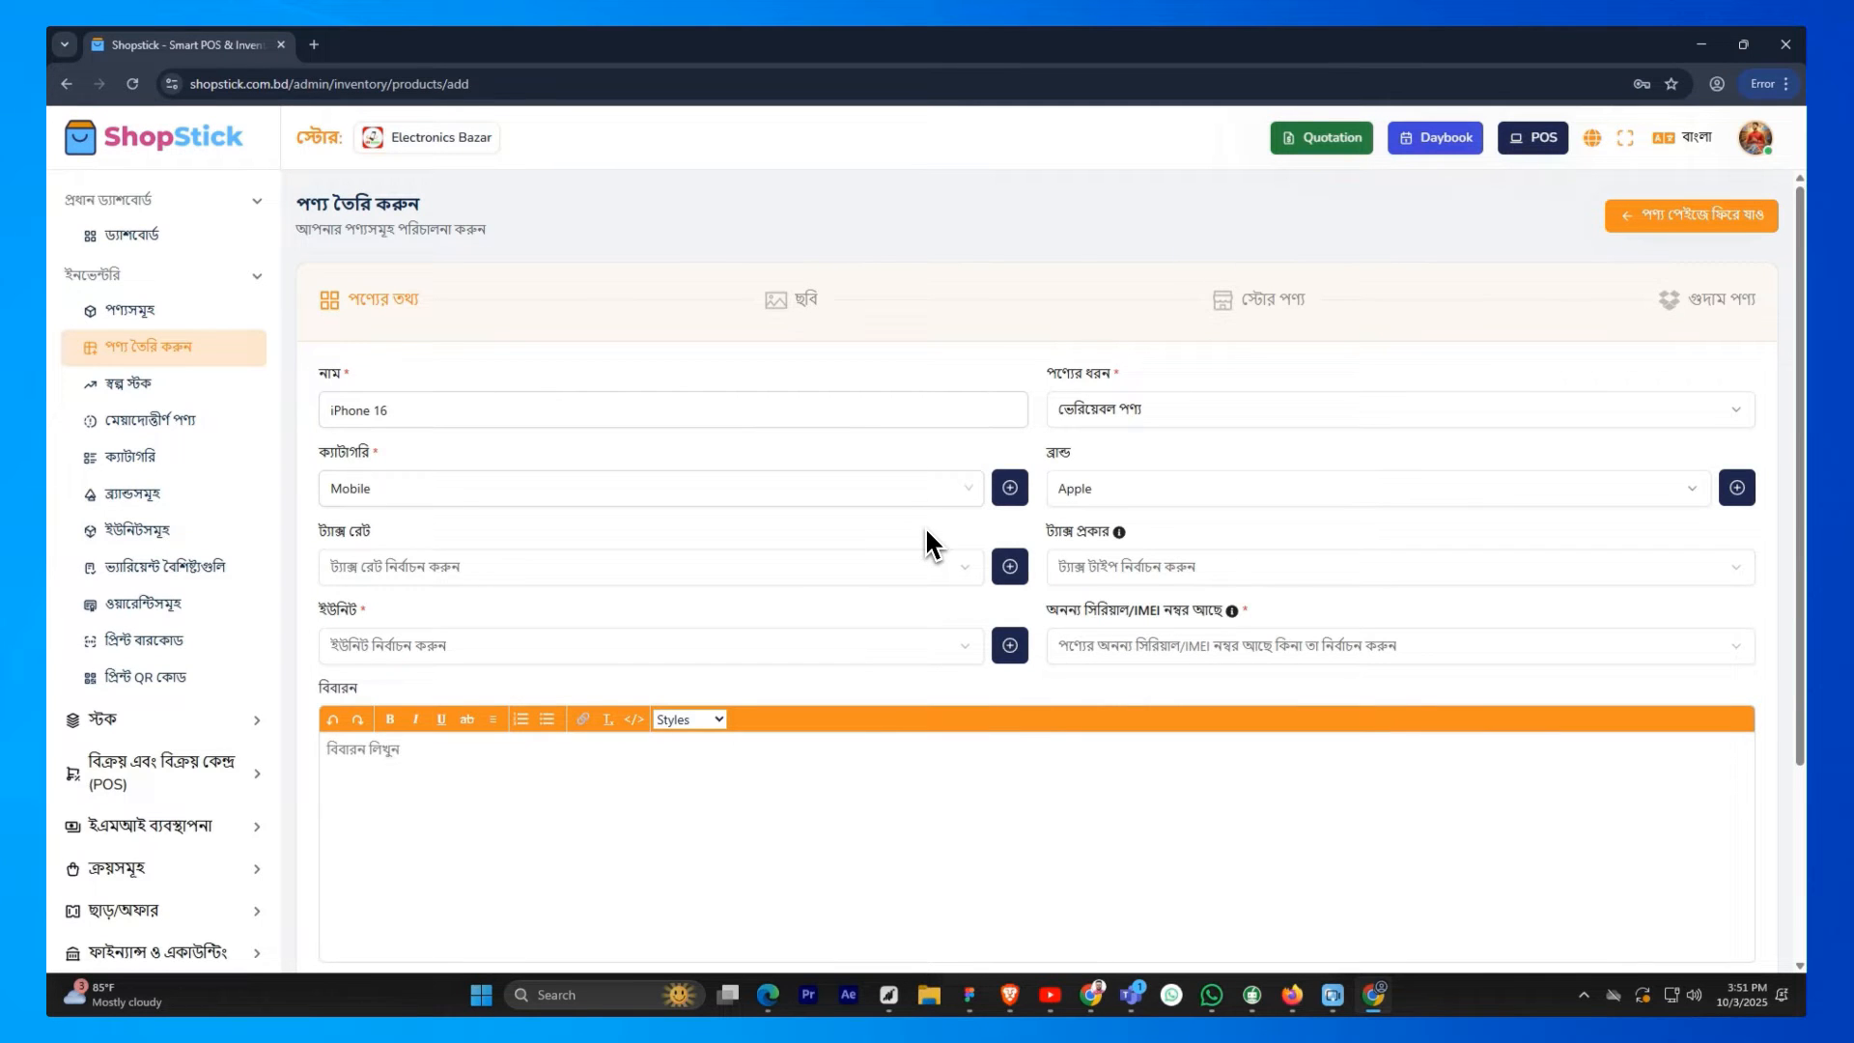
left_click(1093, 564)
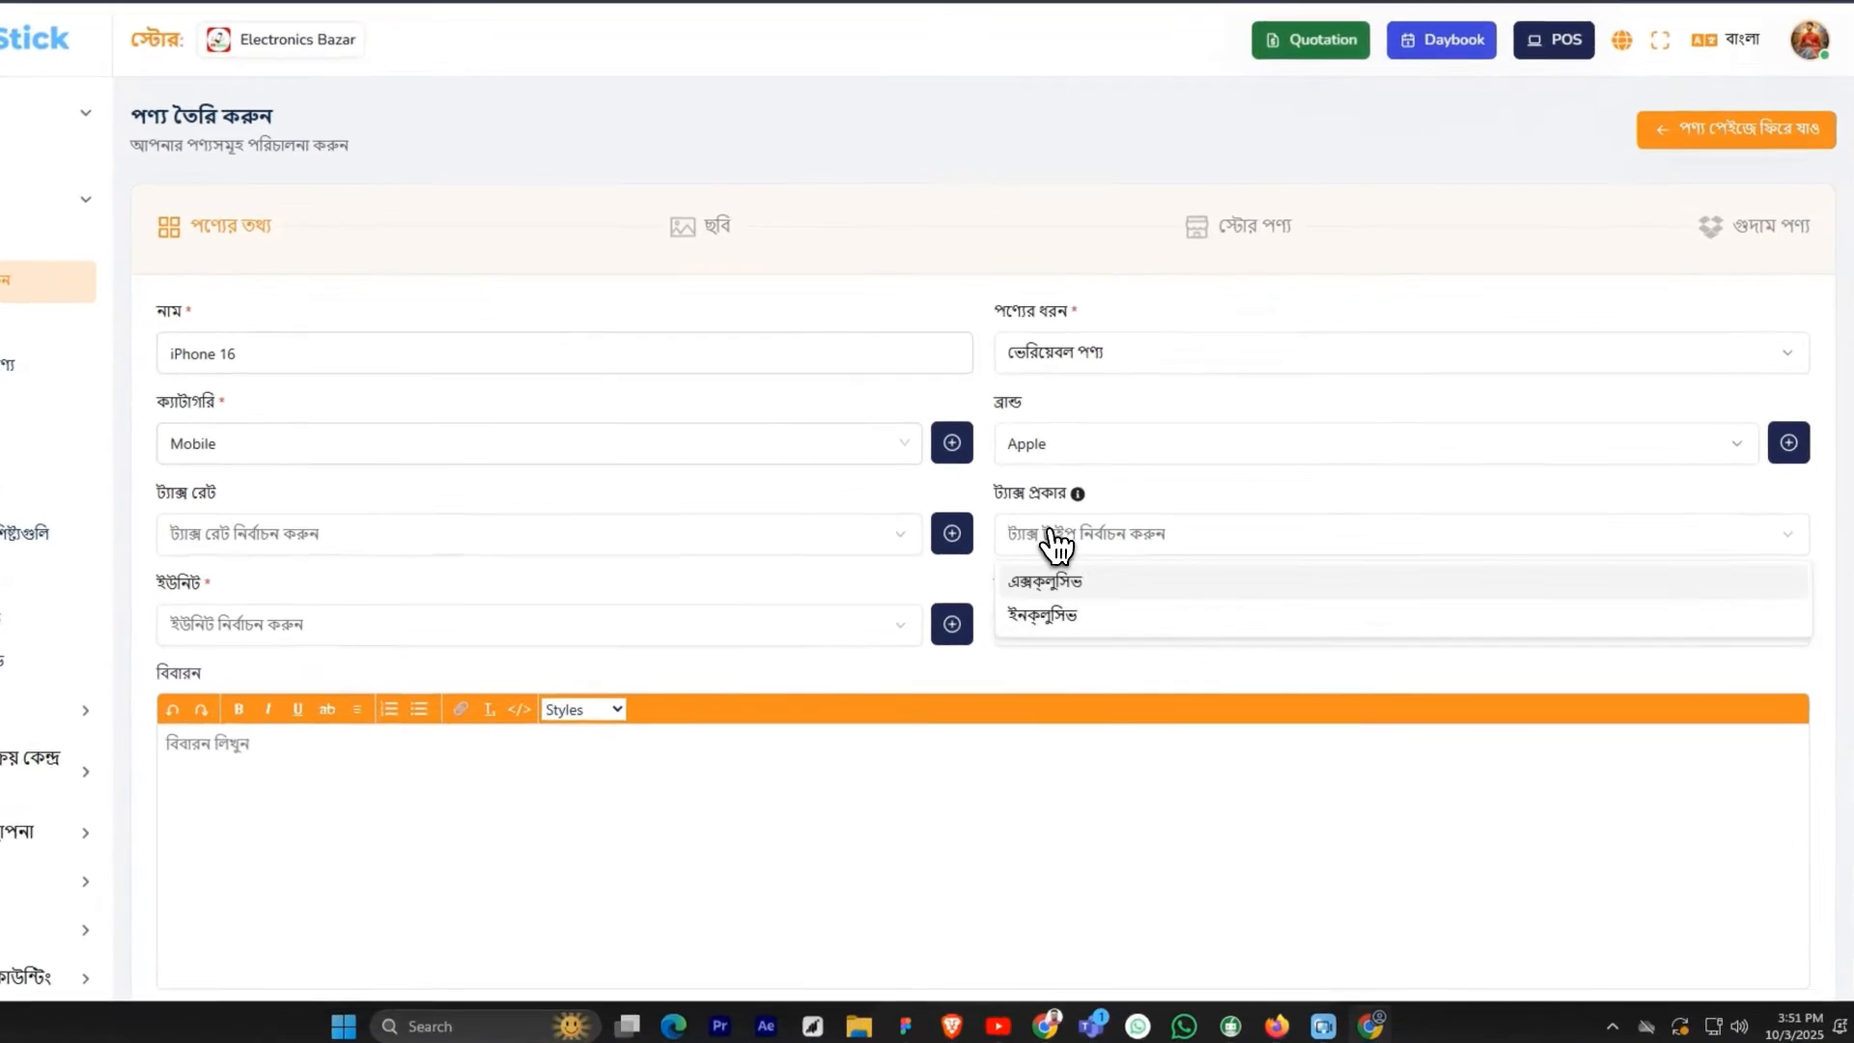
left_click(1005, 505)
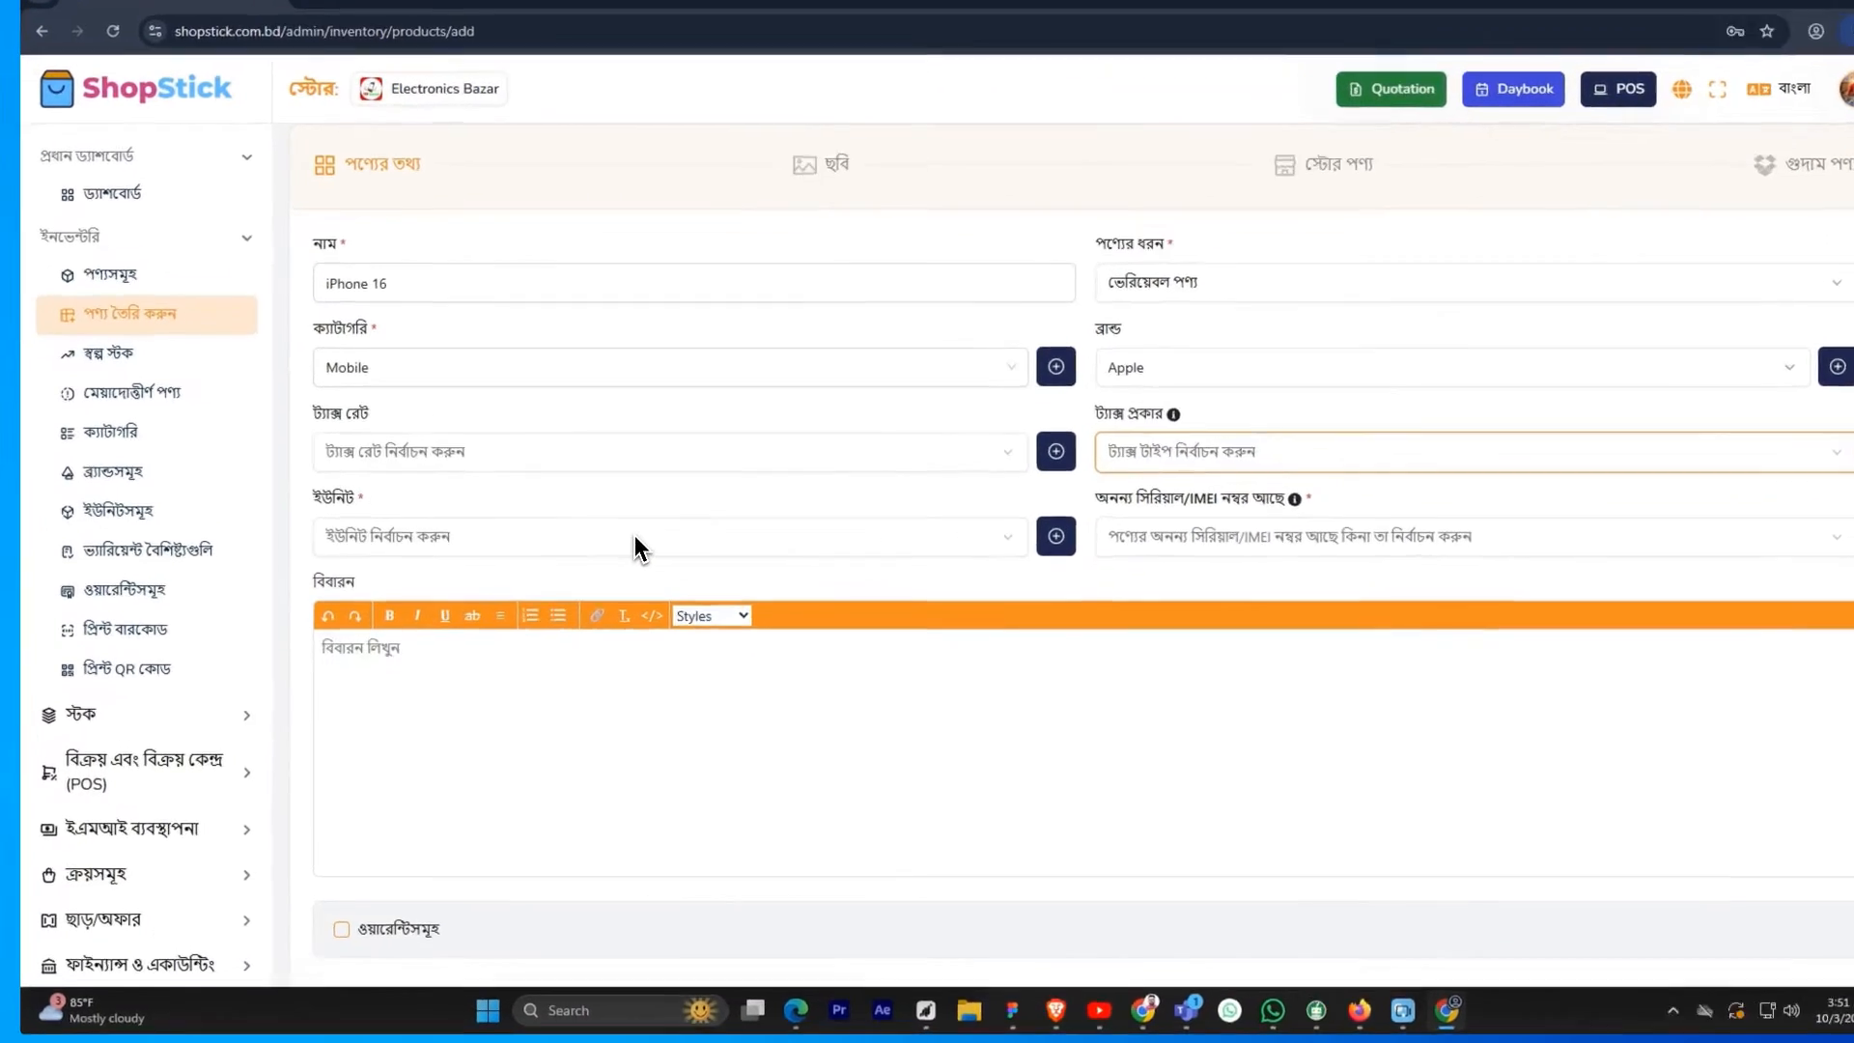
Set the product's unit to bx (Box), dismissing the form for adding a unit
left_click(553, 635)
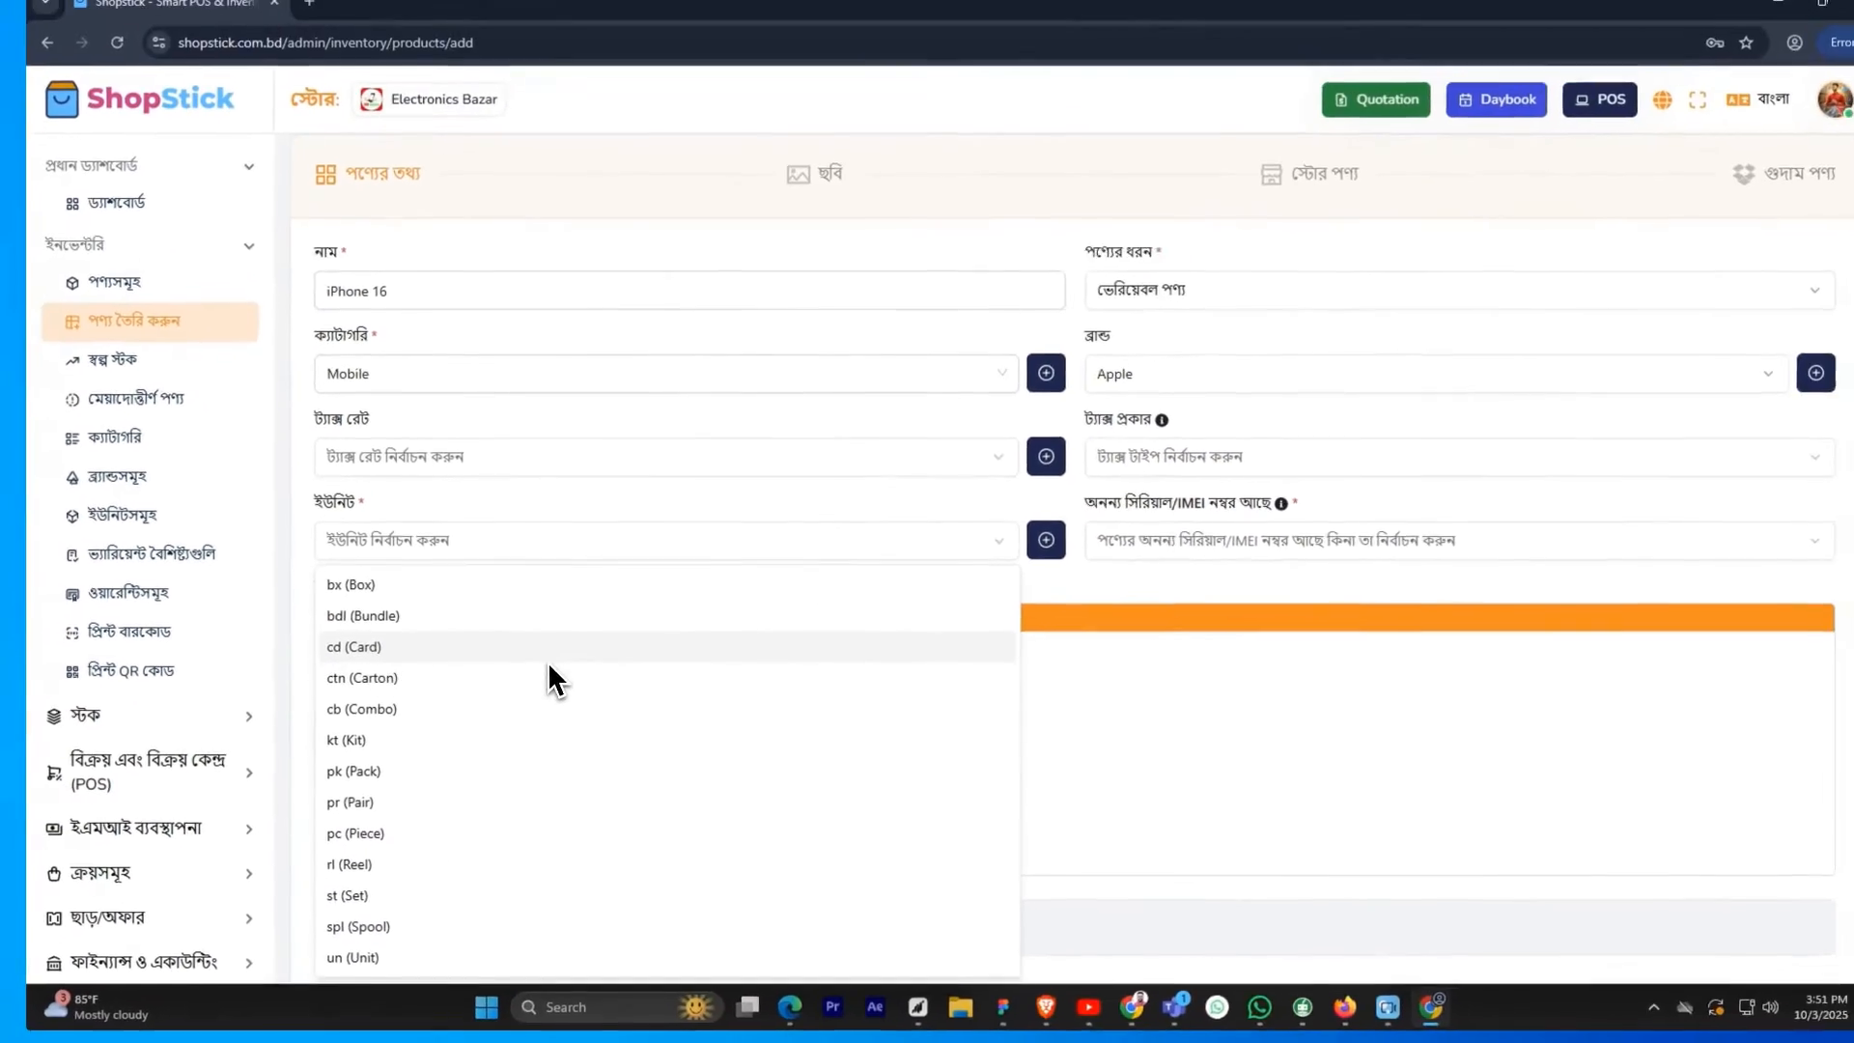
left_click(1010, 554)
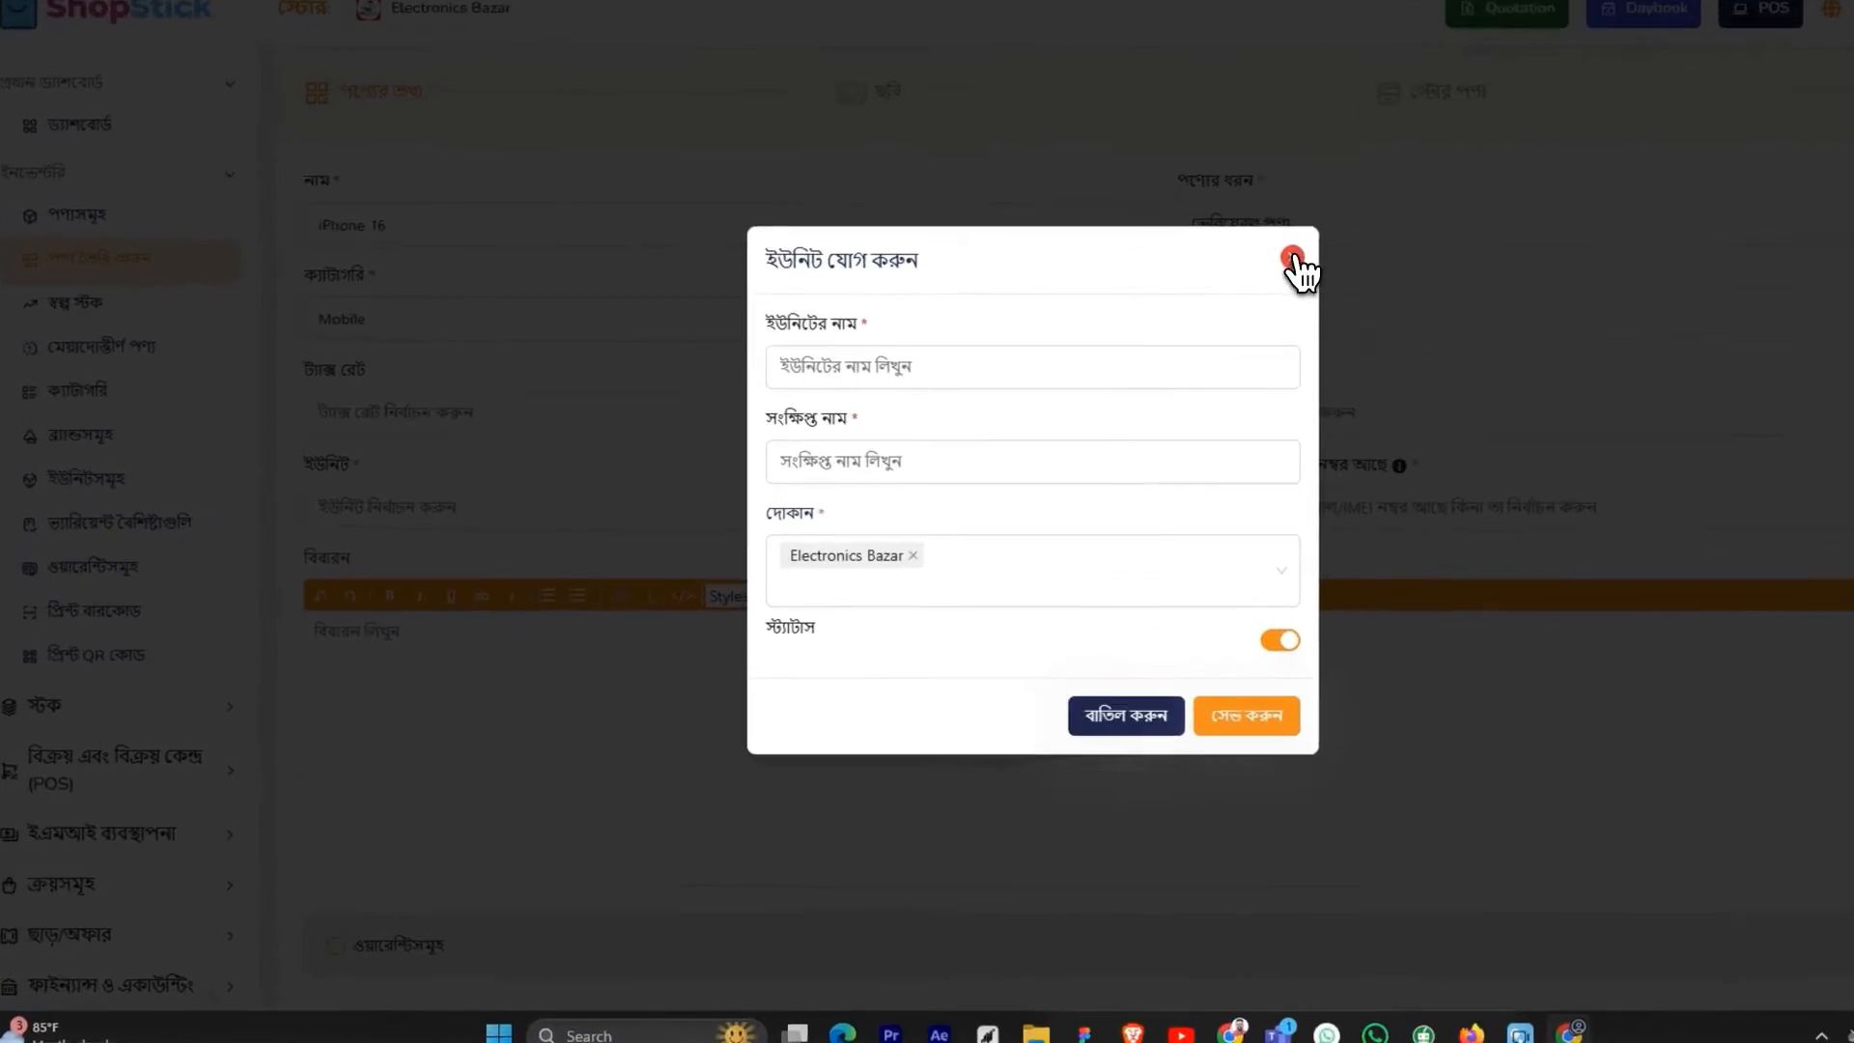
left_click(1292, 258)
left_click(763, 510)
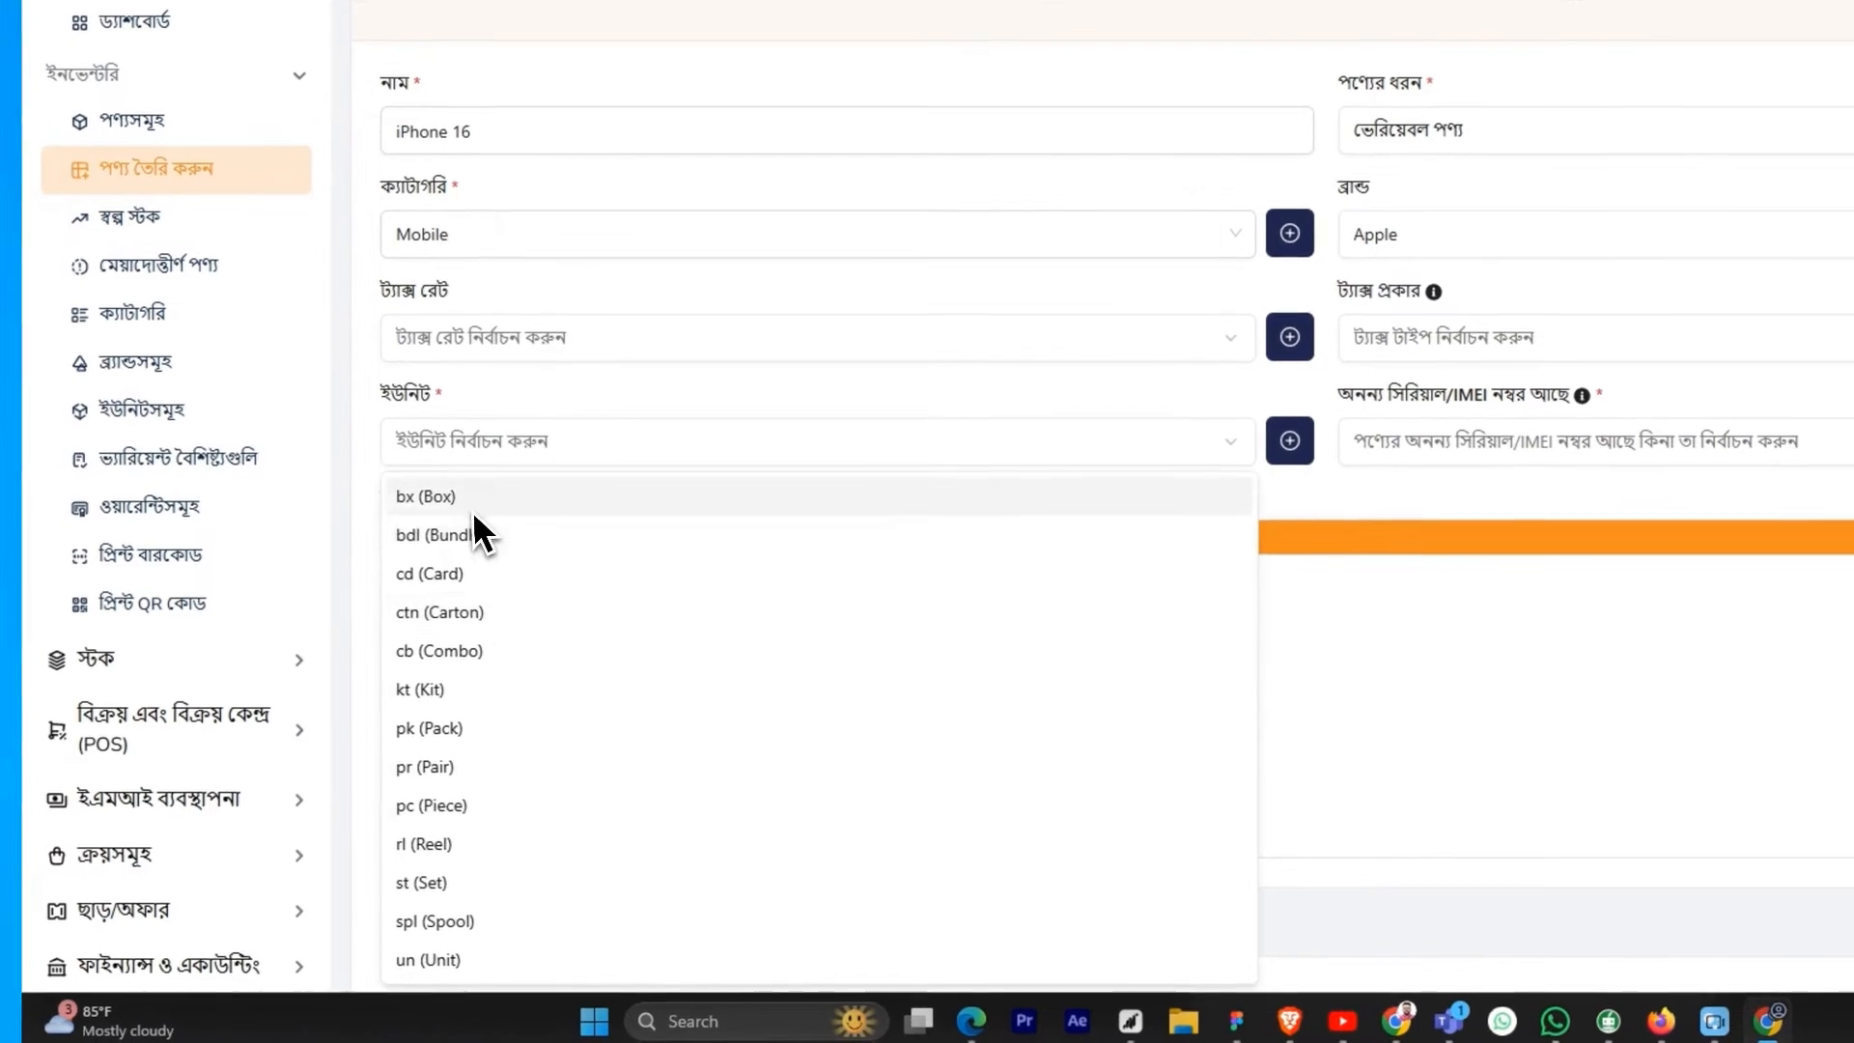
left_click(454, 496)
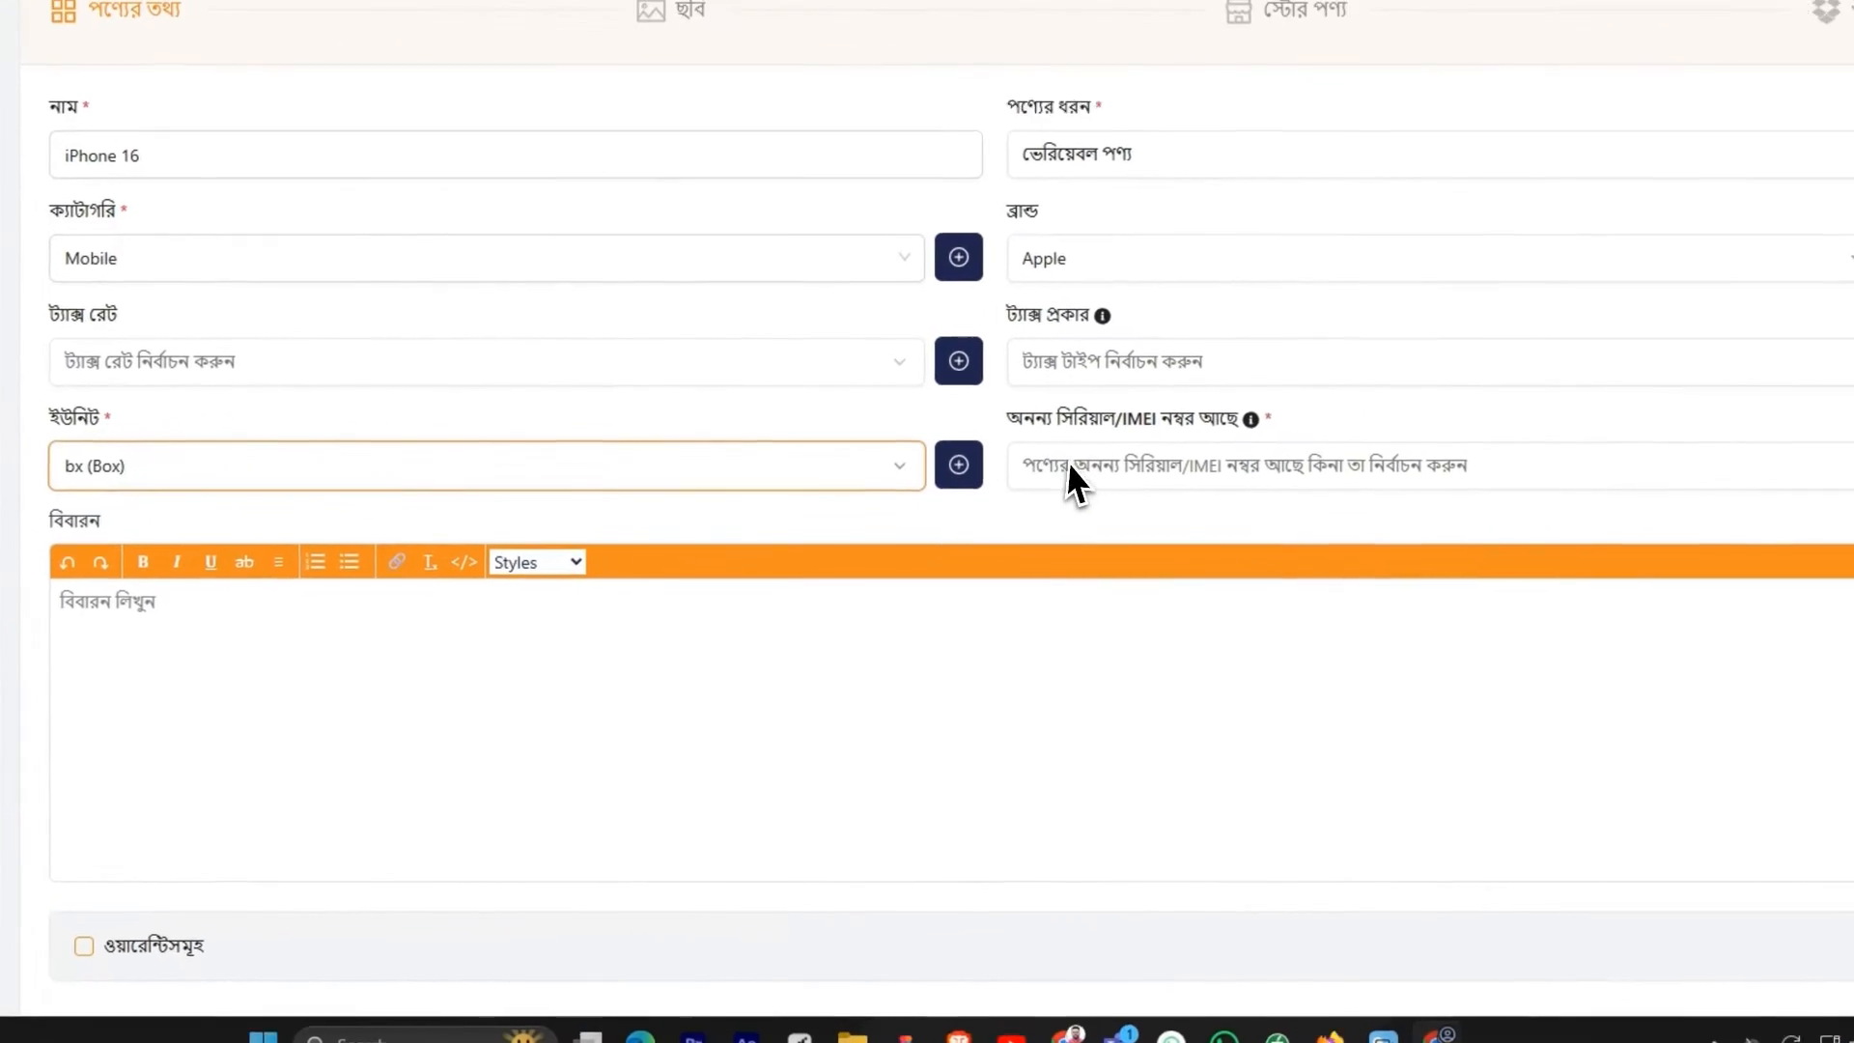
Set the unique serial/IMEI number option to yes (হ্যাঁ) and save the product information without description or warranty
left_click(1417, 443)
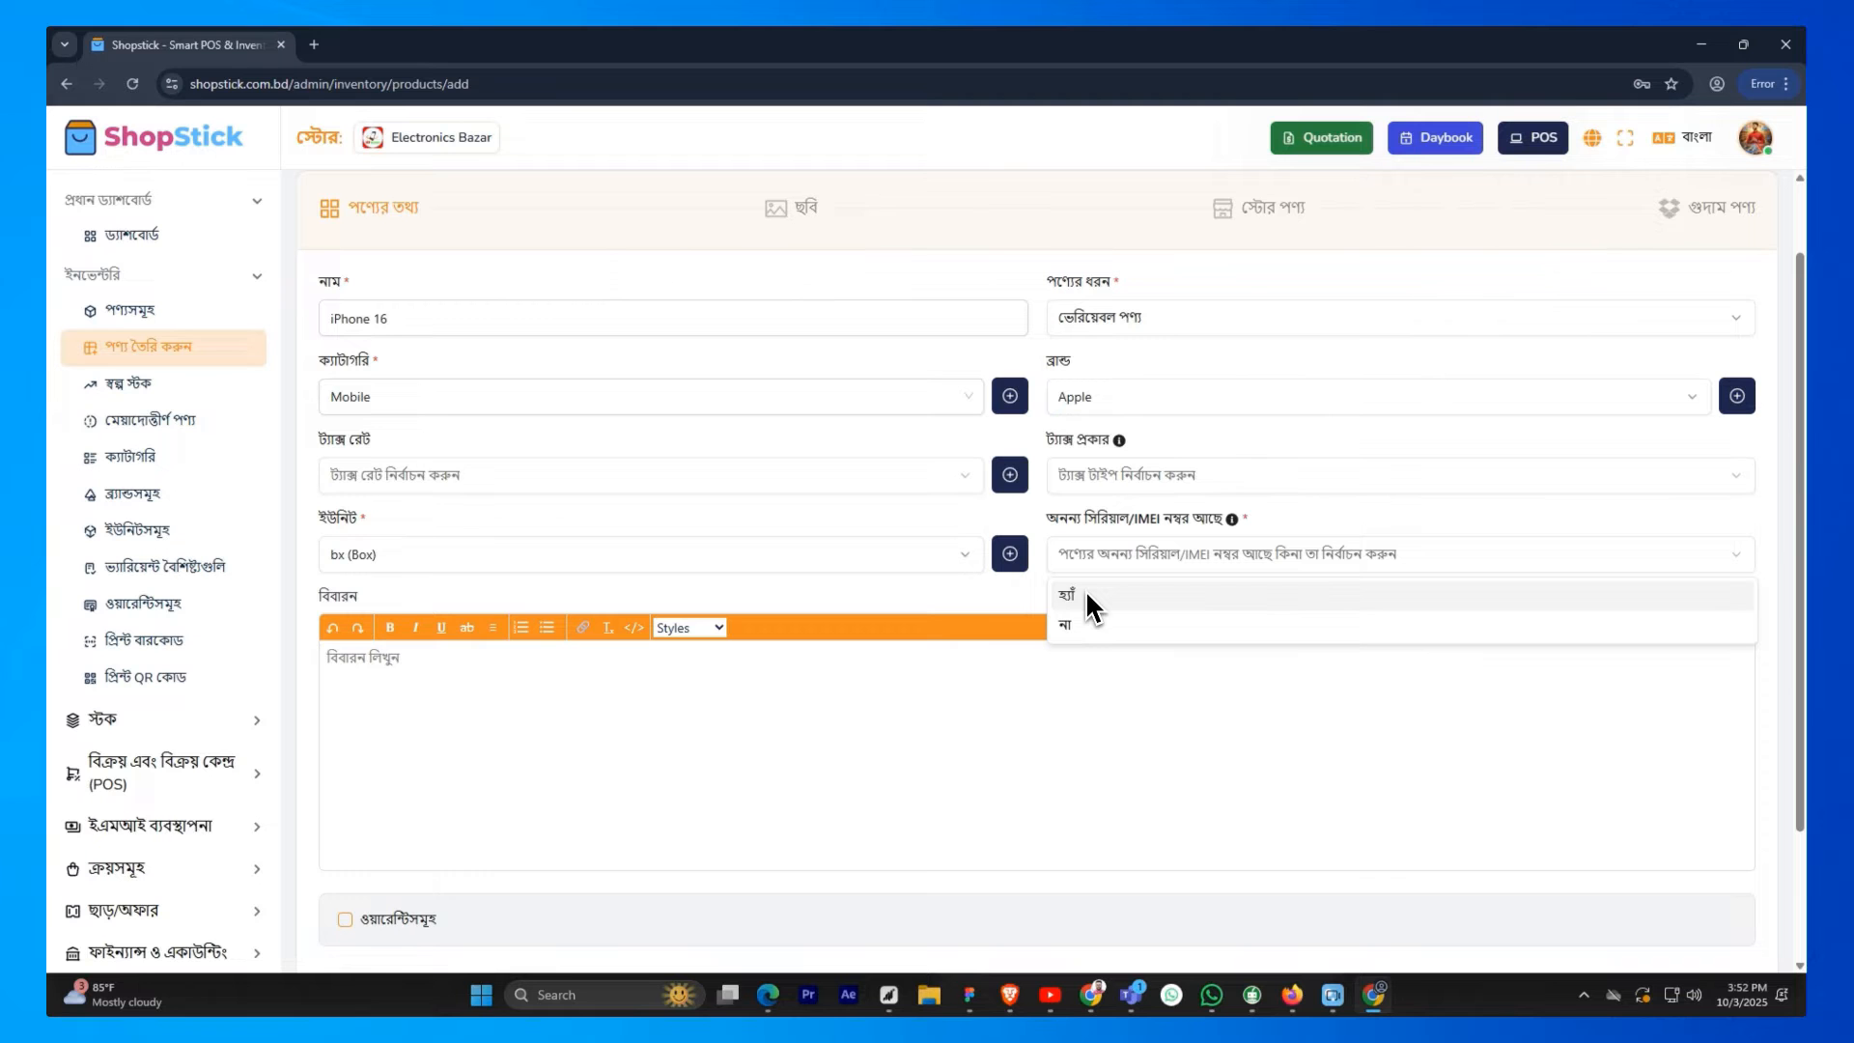
left_click(1086, 594)
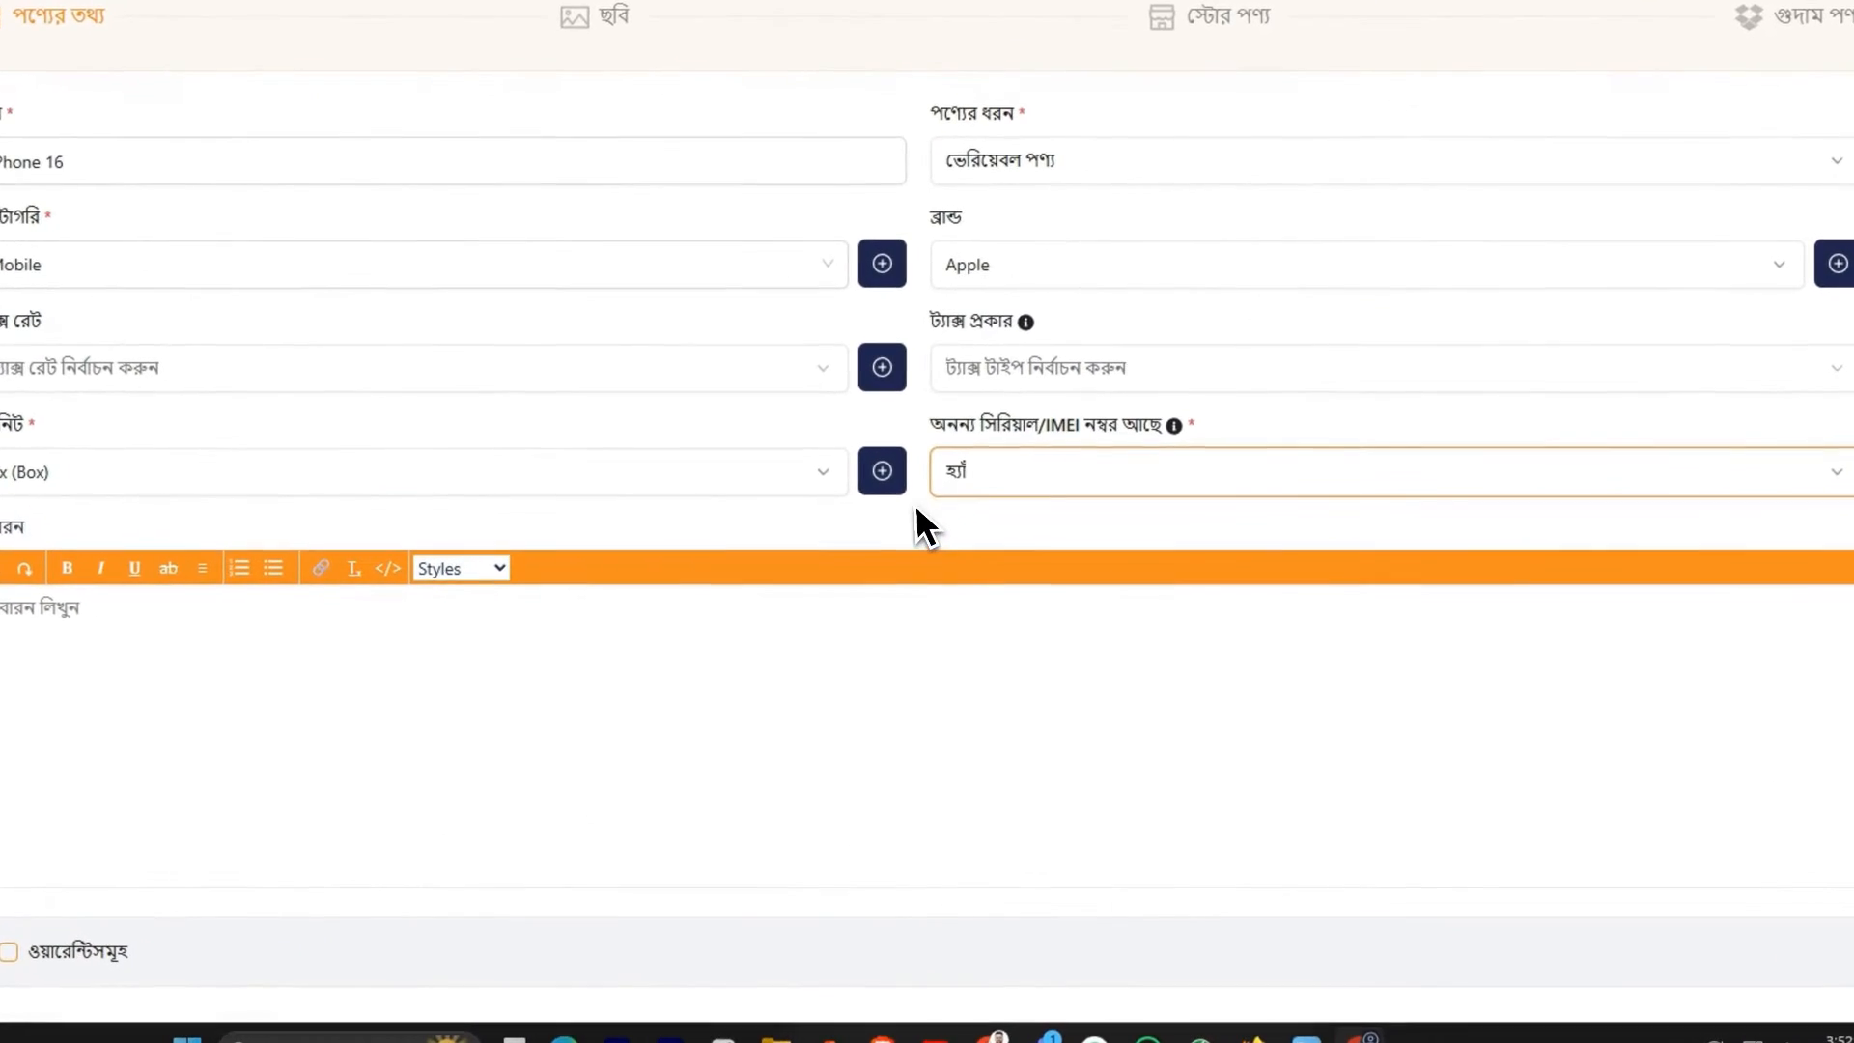
scroll(386, 512, "down", 3)
left_click(106, 430)
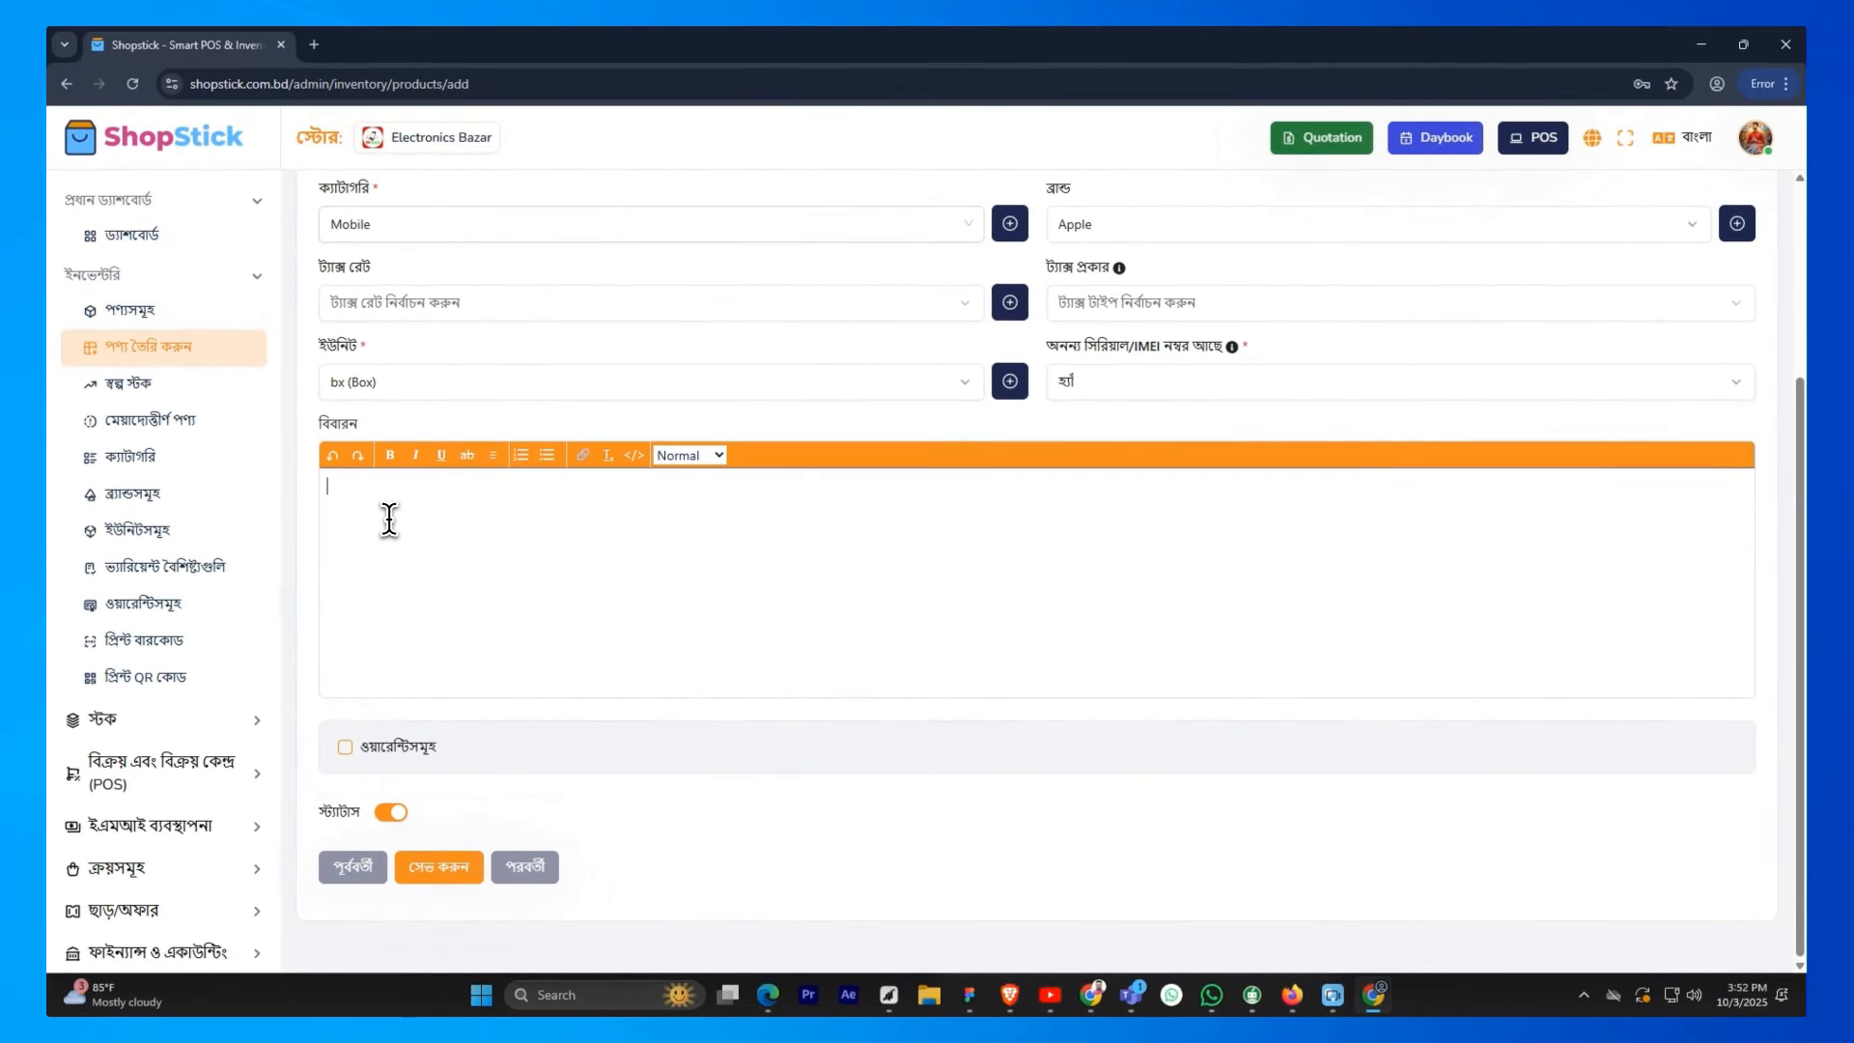
left_click(345, 746)
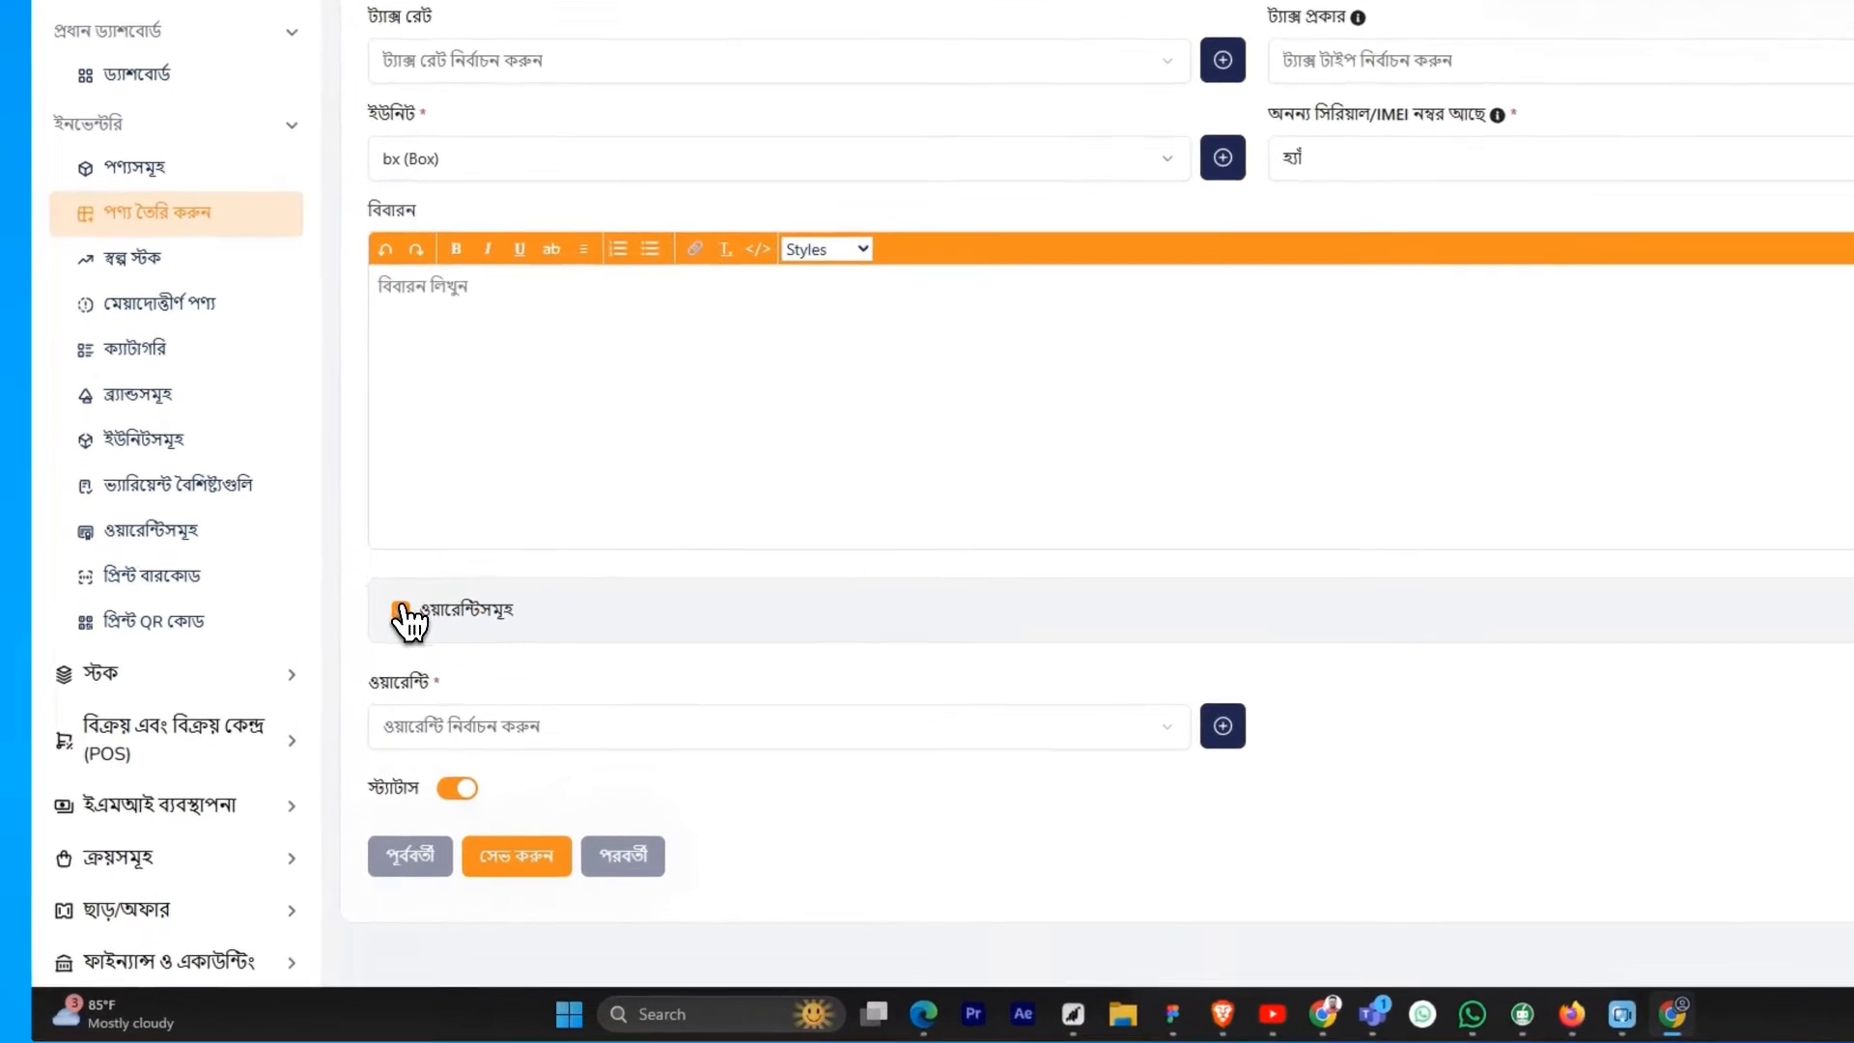
left_click(345, 668)
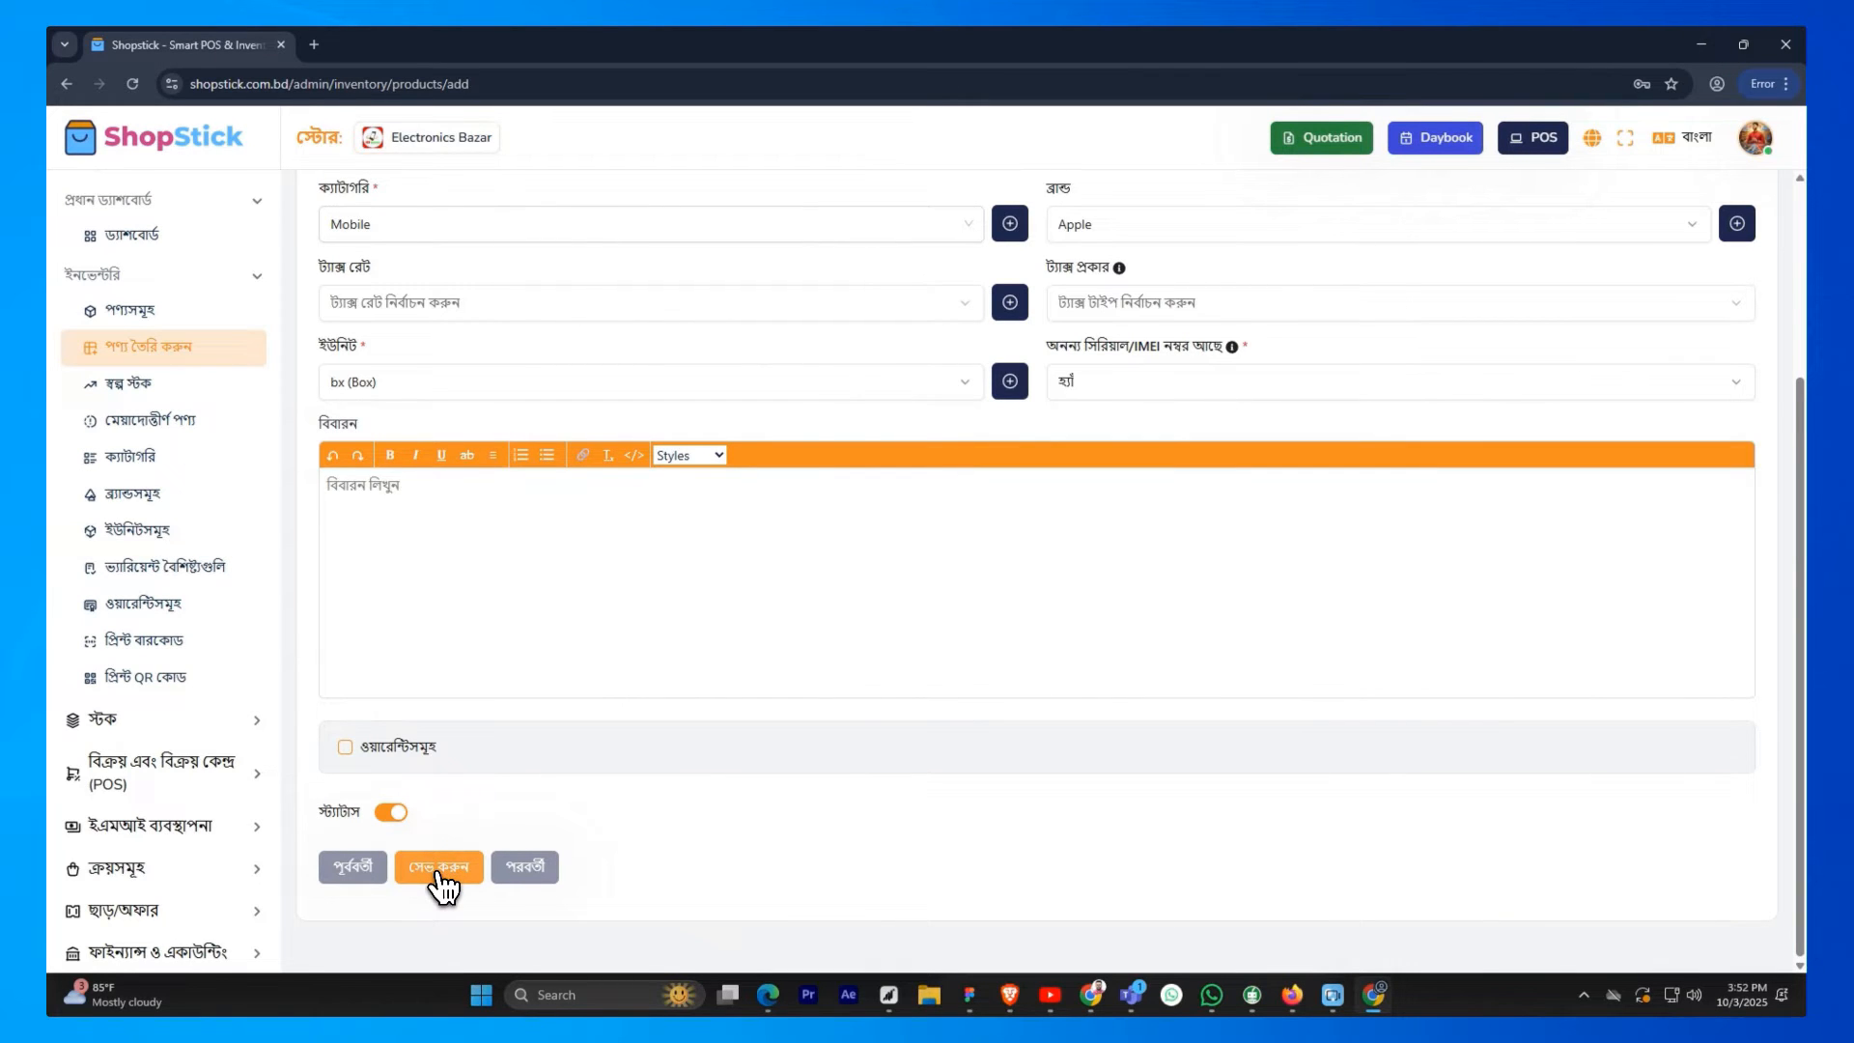
left_click(438, 869)
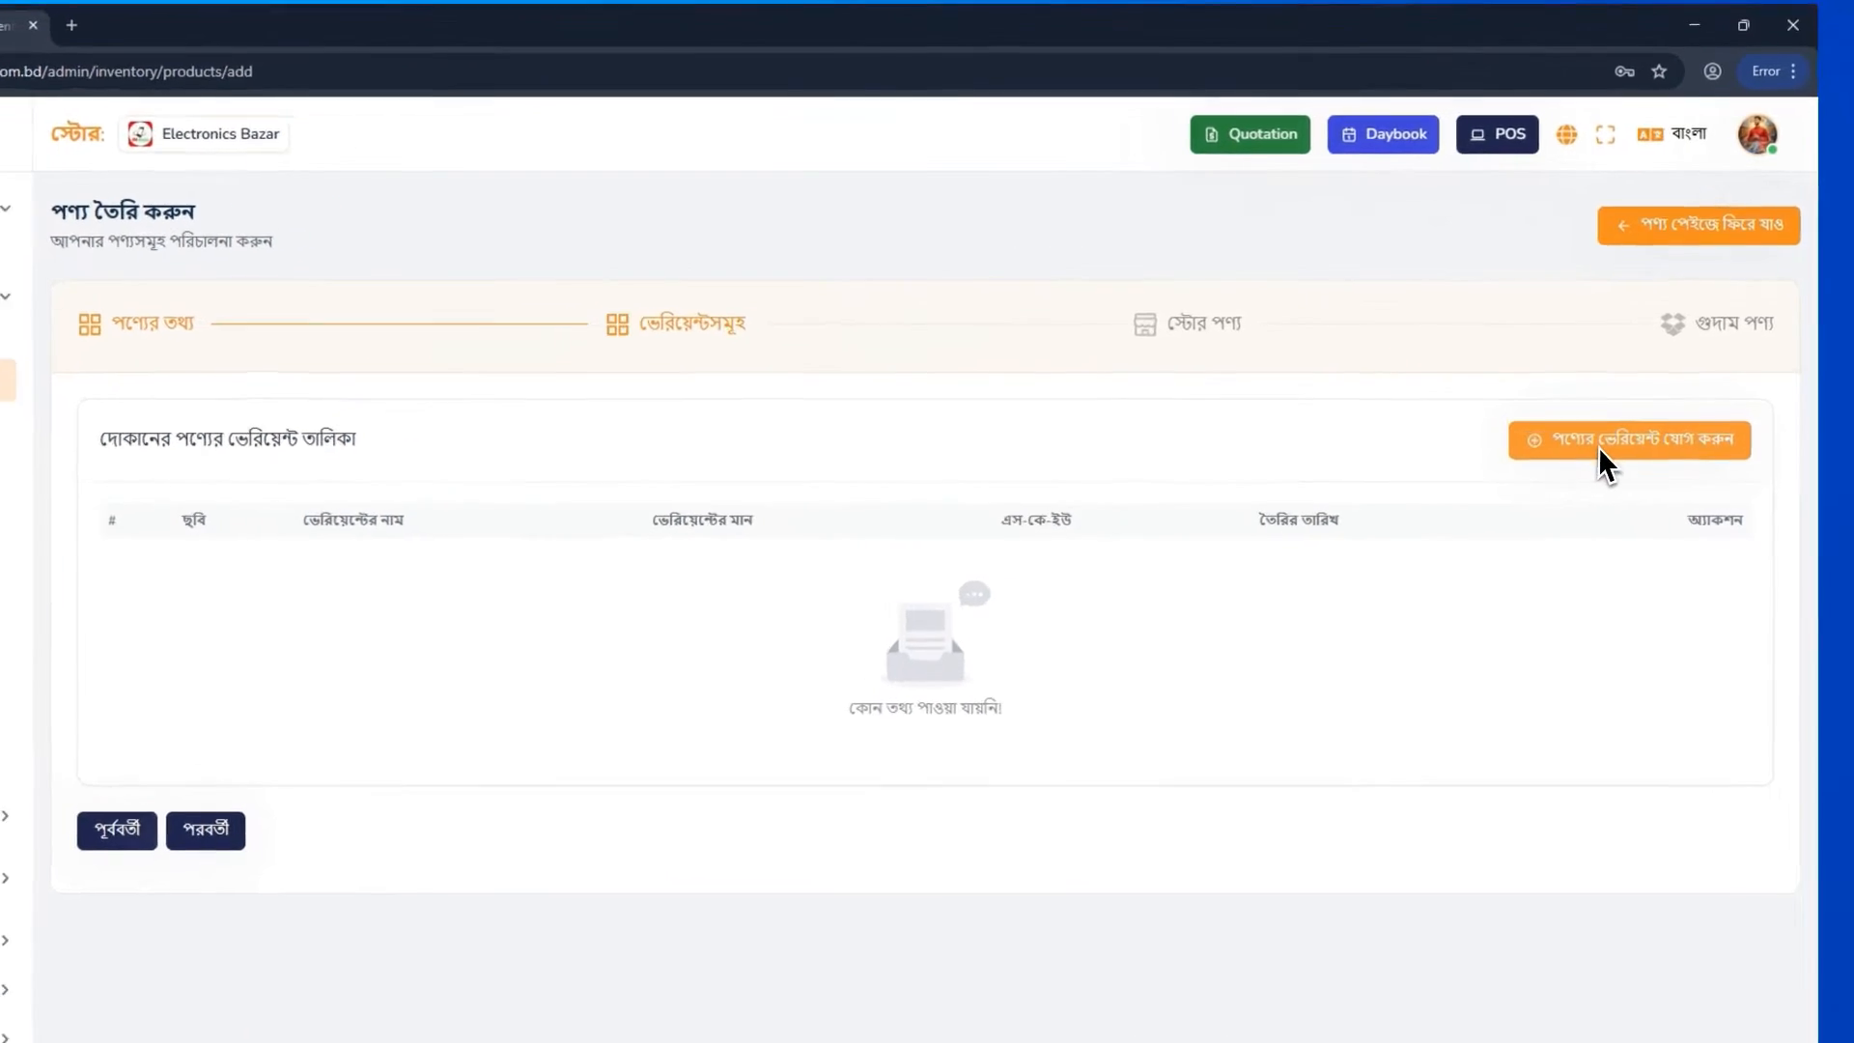
Start adding a product variant and upload the phone picture as its image
left_click(1603, 402)
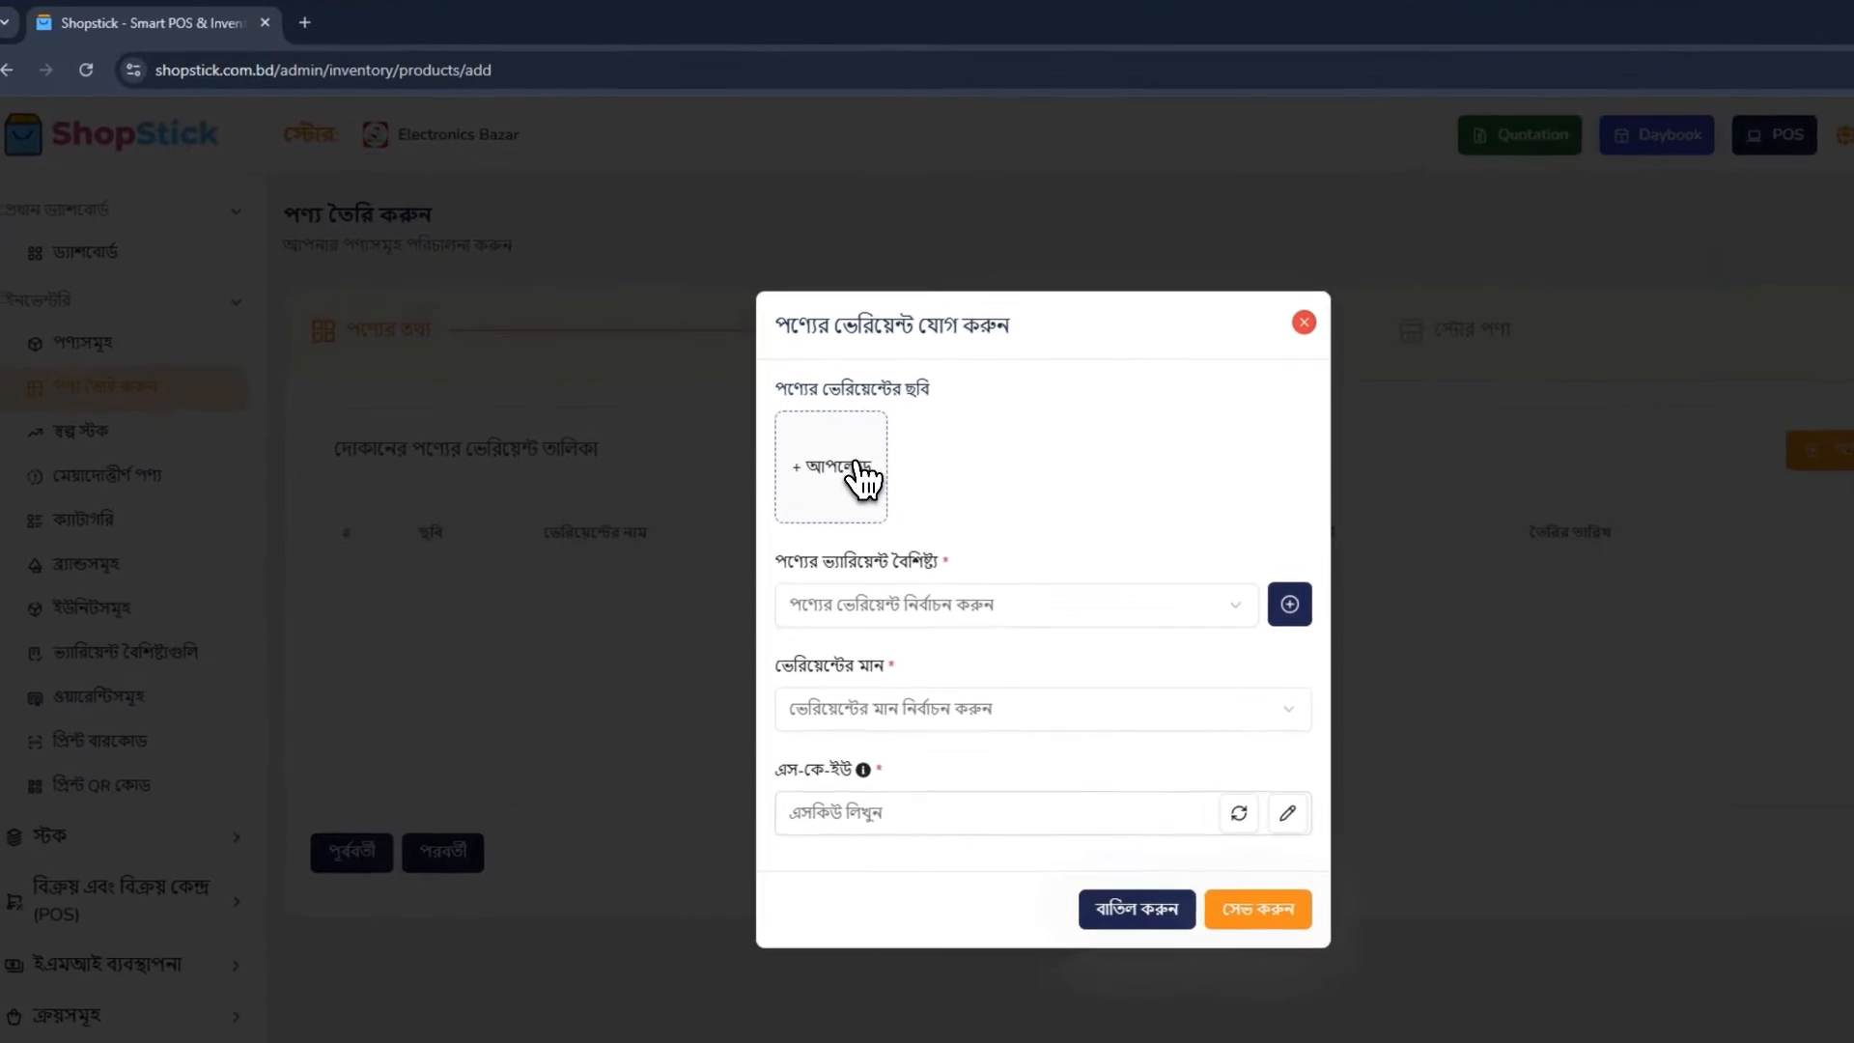
left_click(777, 422)
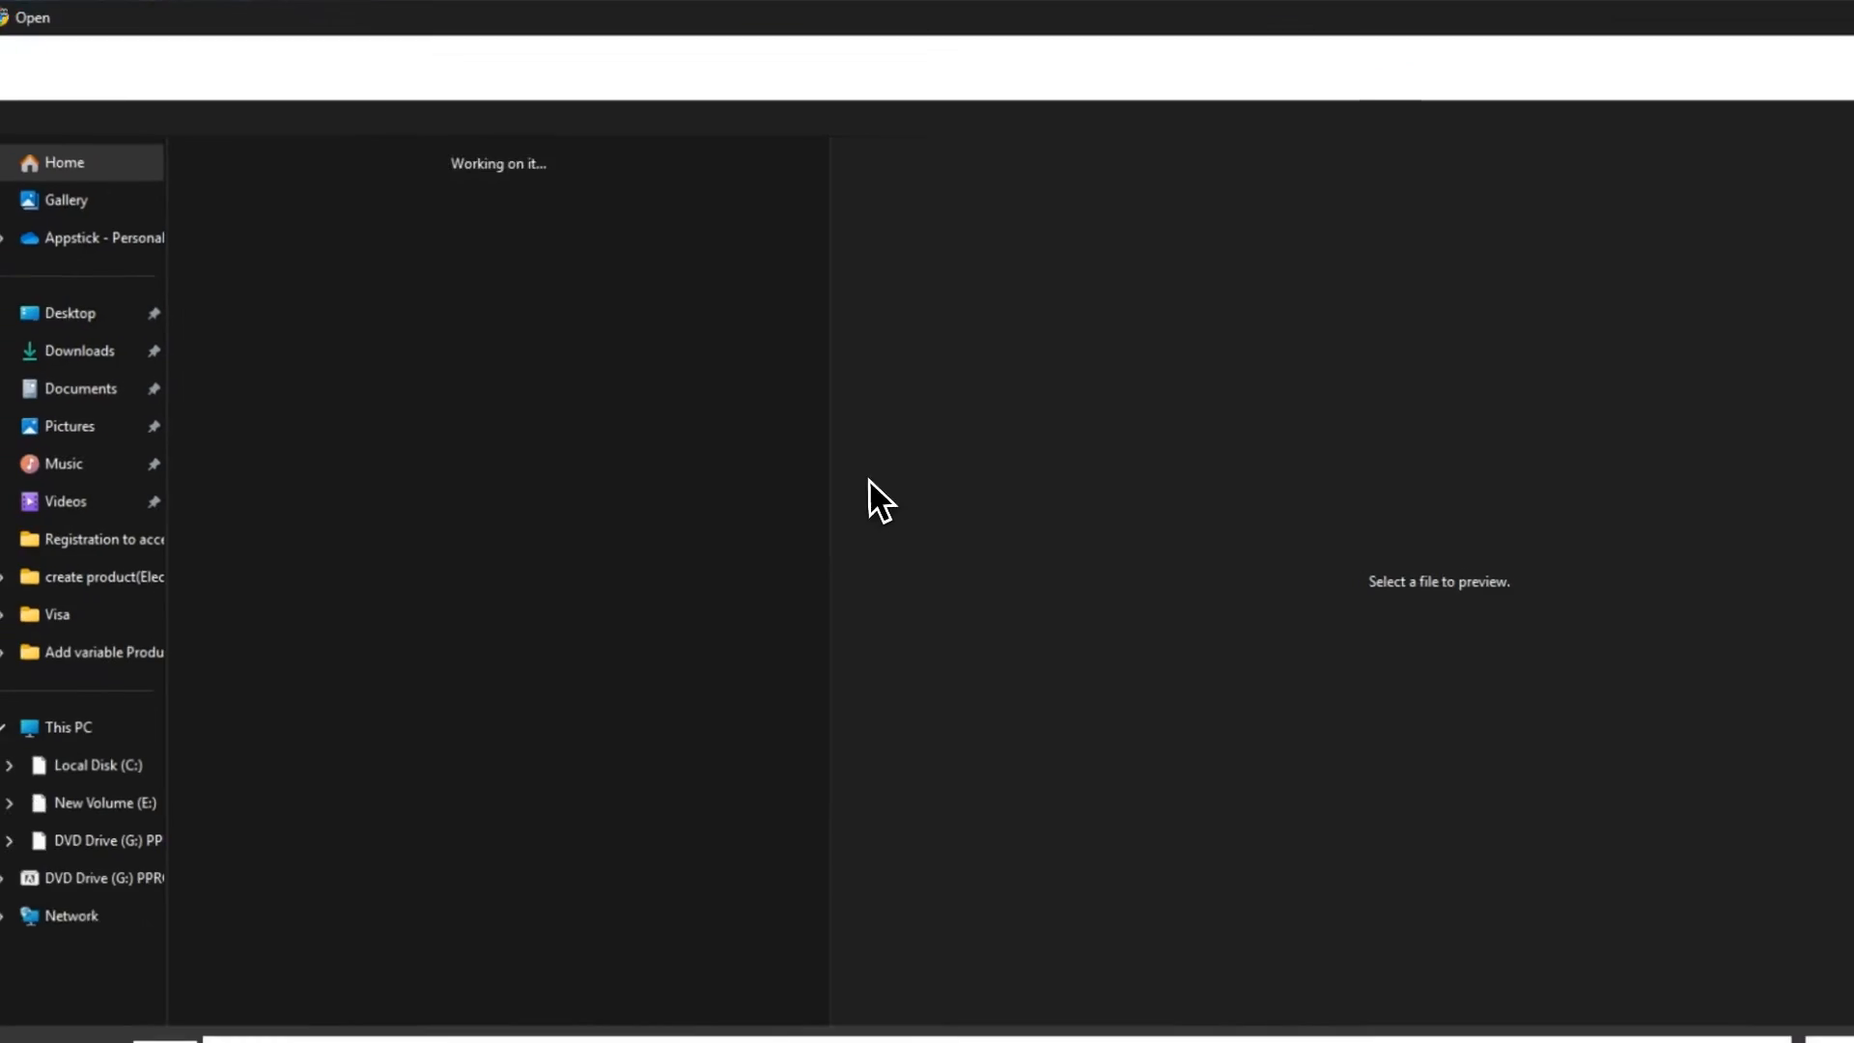
left_click(343, 359)
double_click(346, 356)
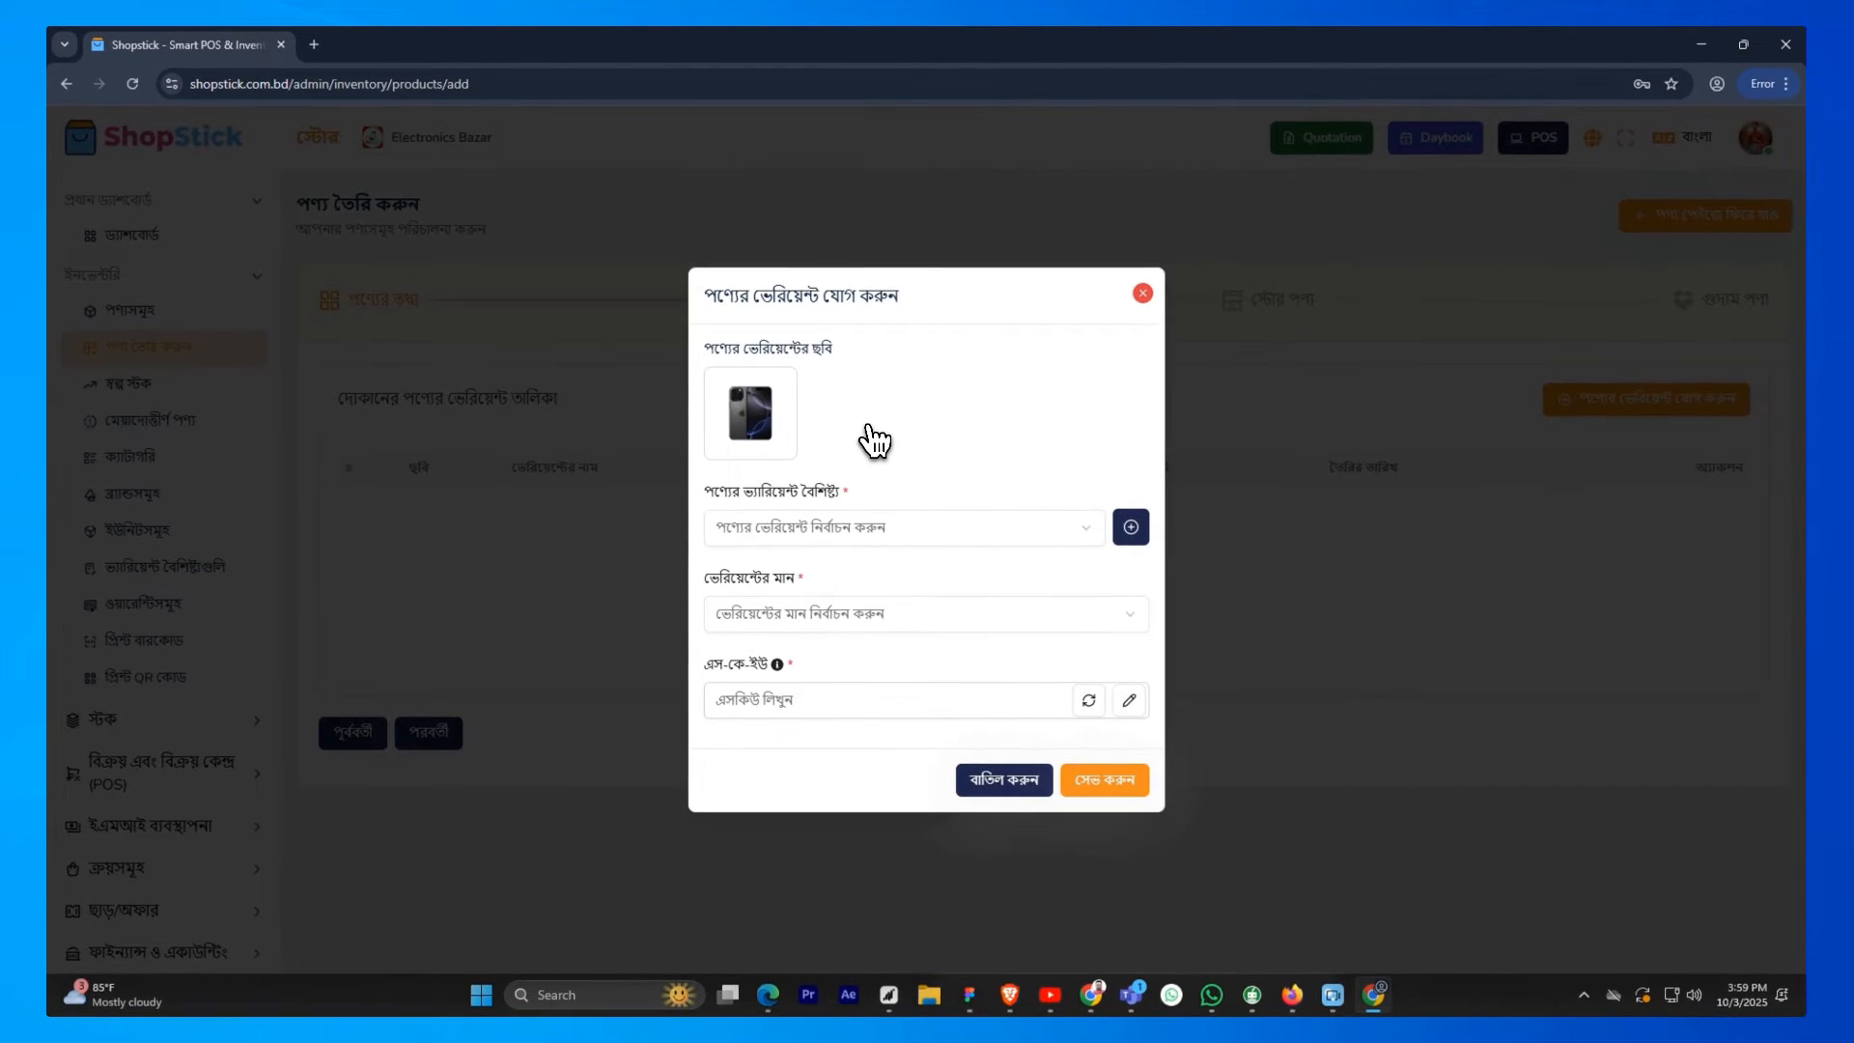
Set the variant's attribute to Color from the existing attributes, dismissing the form for adding an attribute
left_click(888, 537)
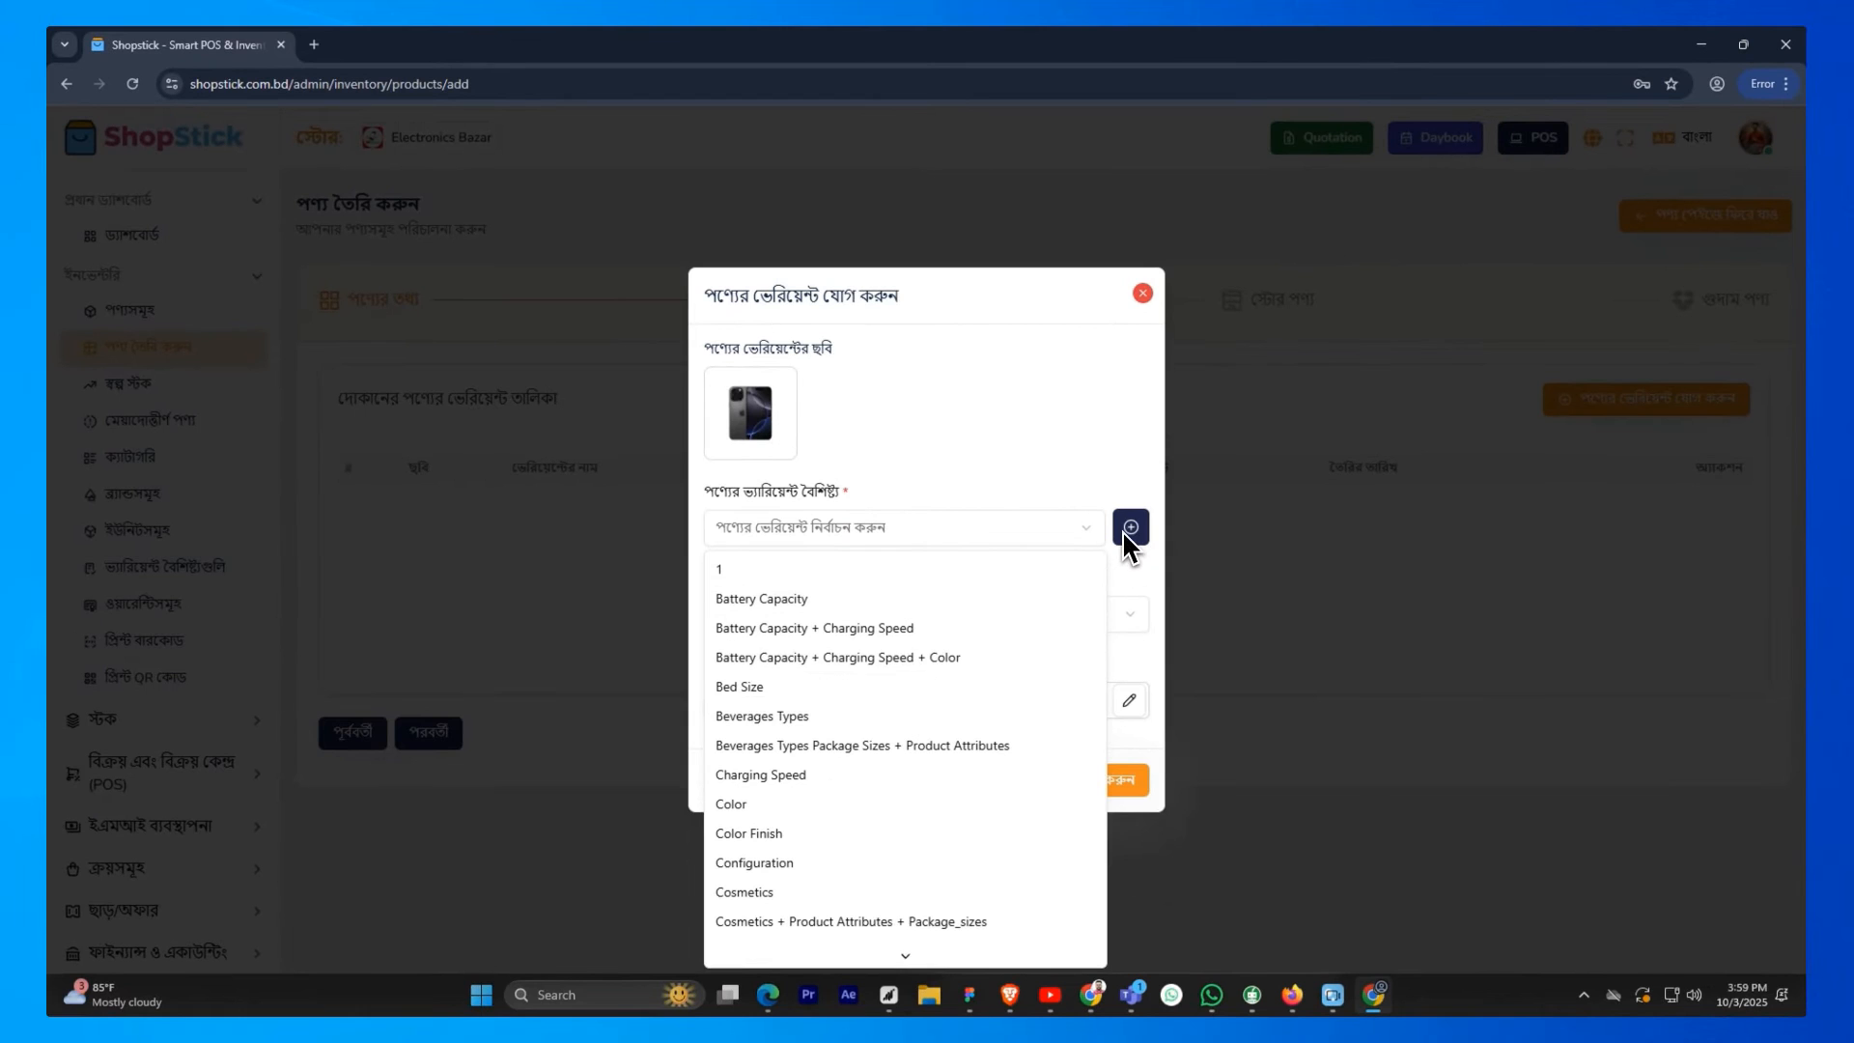
left_click(1125, 530)
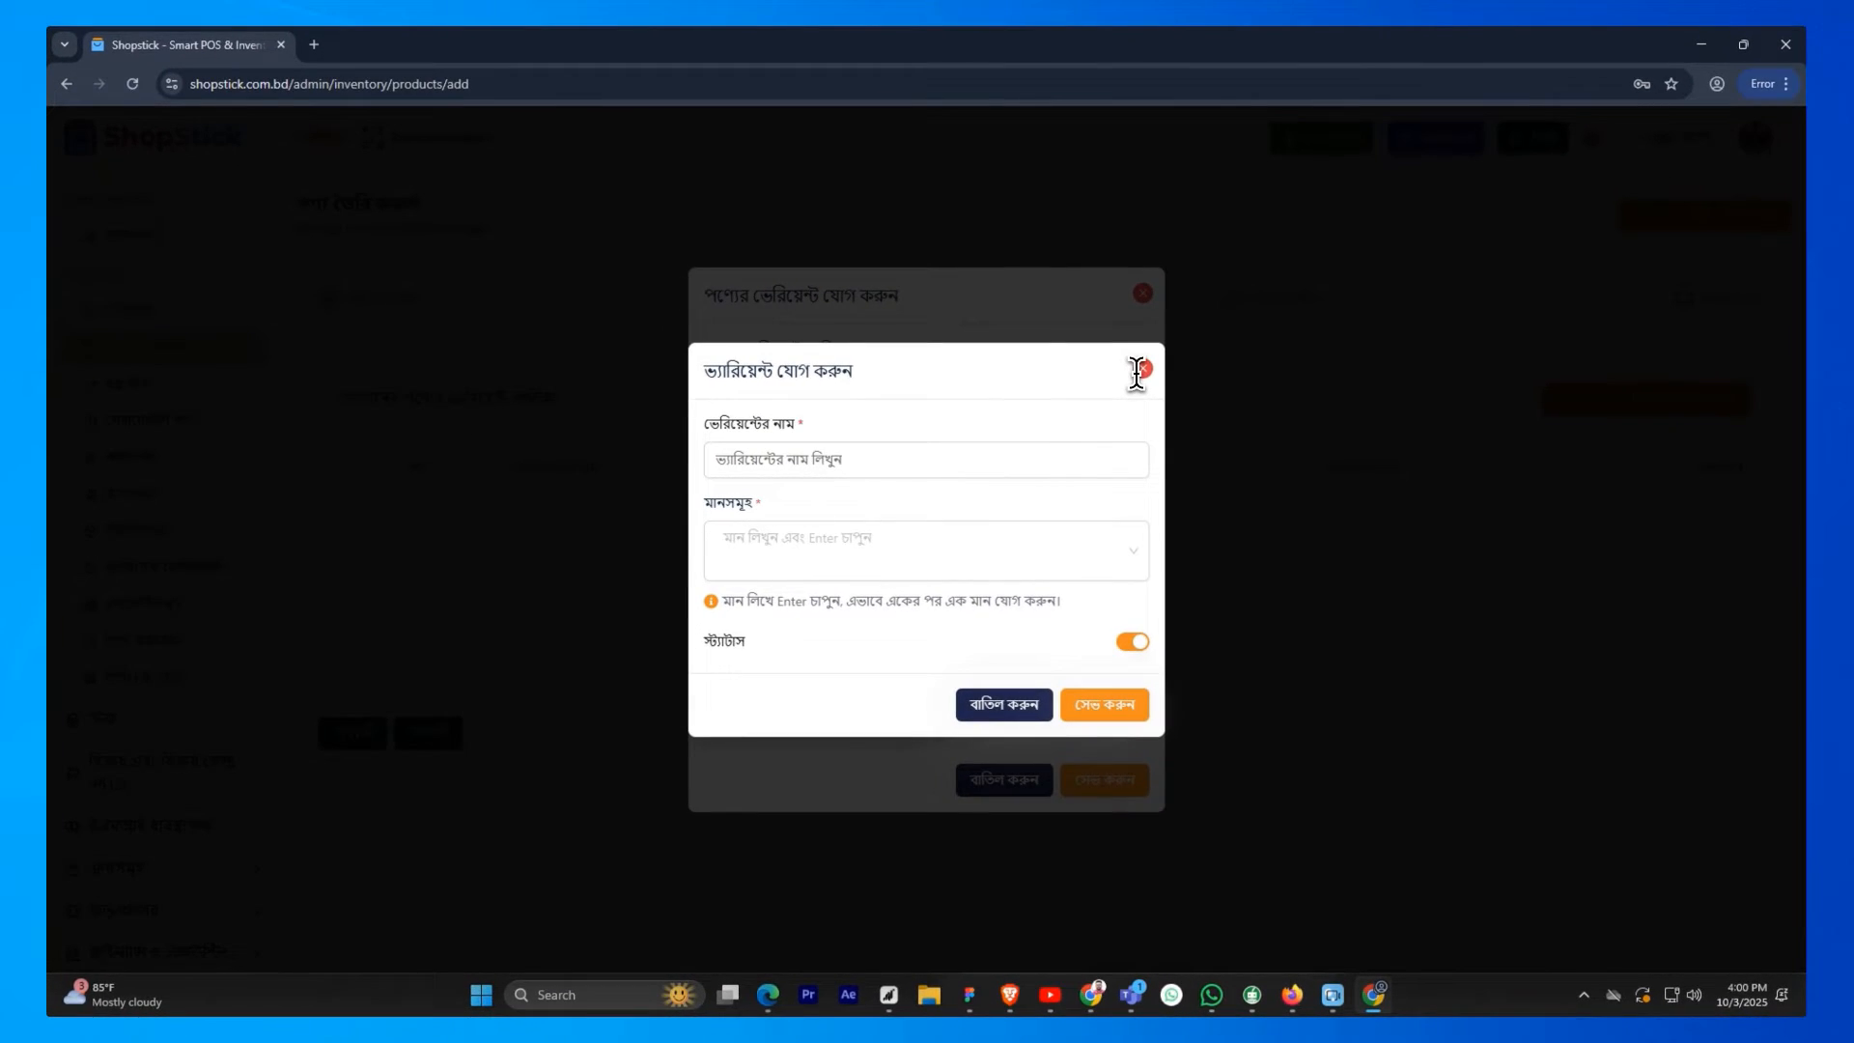
left_click(1140, 371)
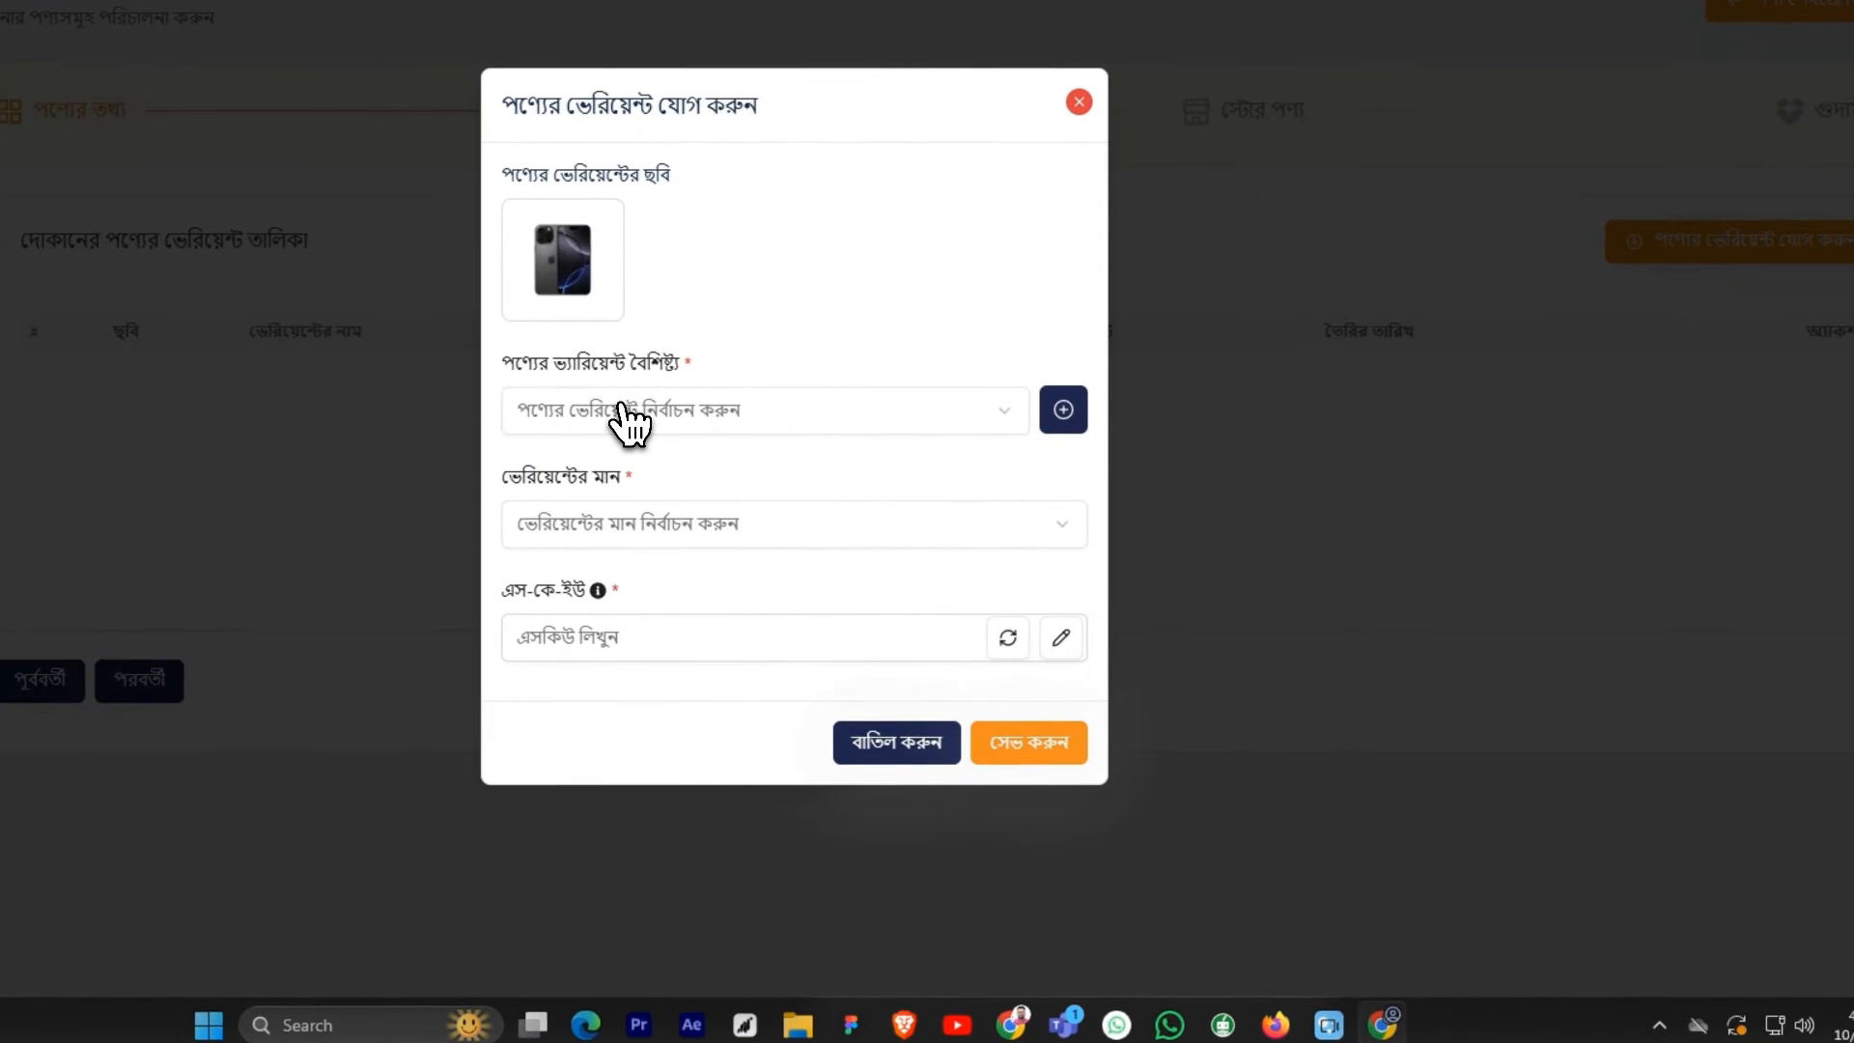
left_click(623, 411)
scroll(579, 675, "down", 1)
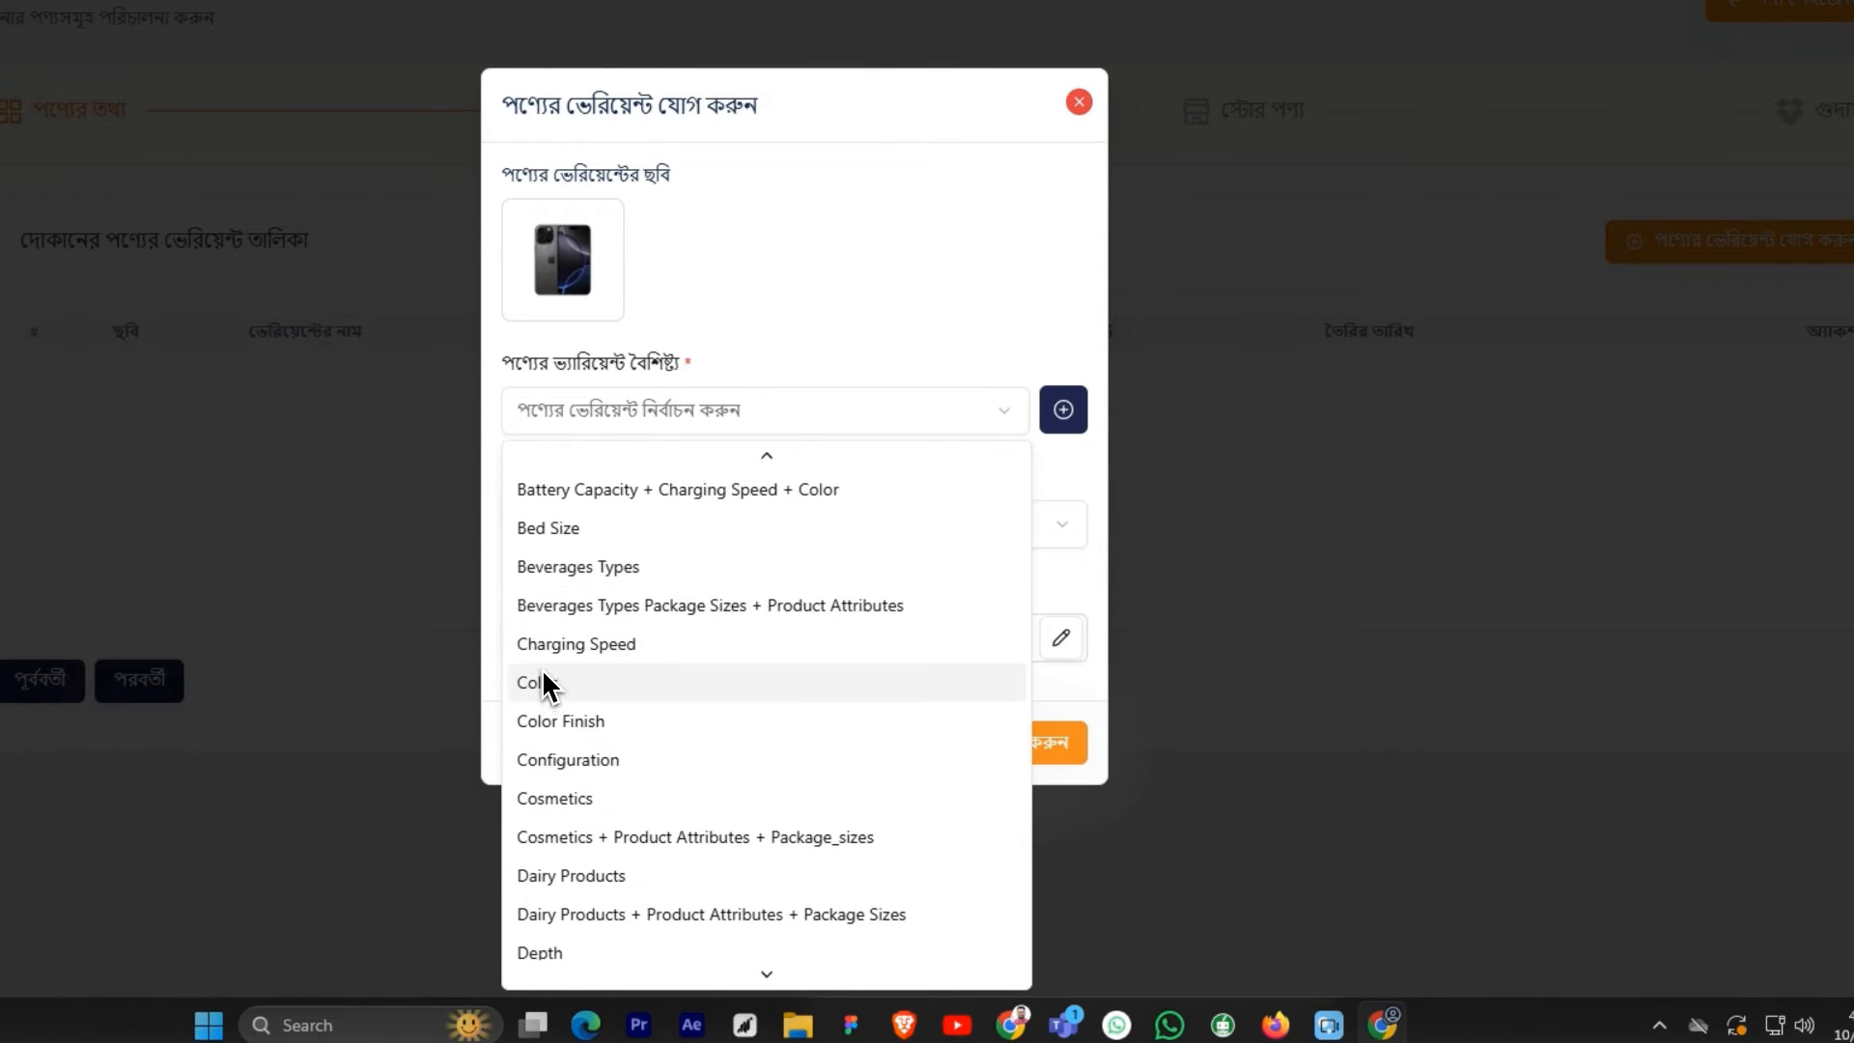
left_click(542, 680)
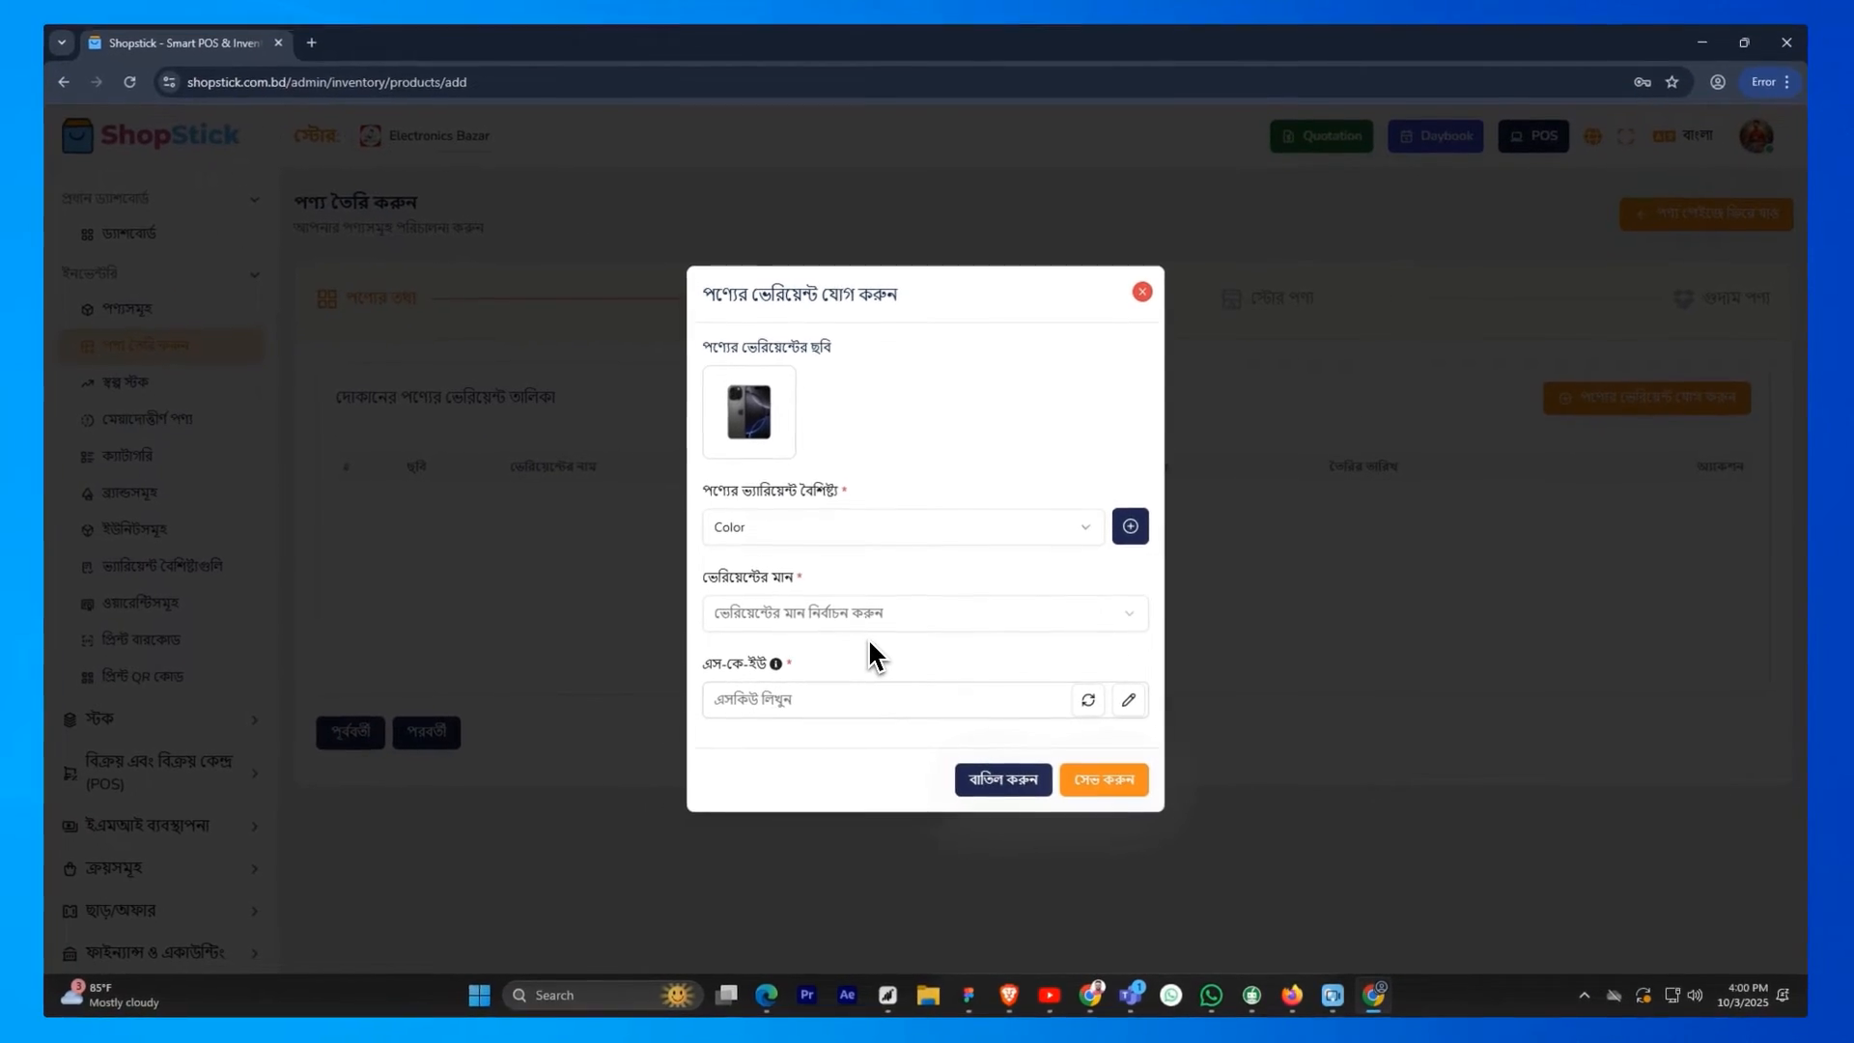
Set the variant's value to Black, generate its SKU automatically and save the variant
left_click(857, 616)
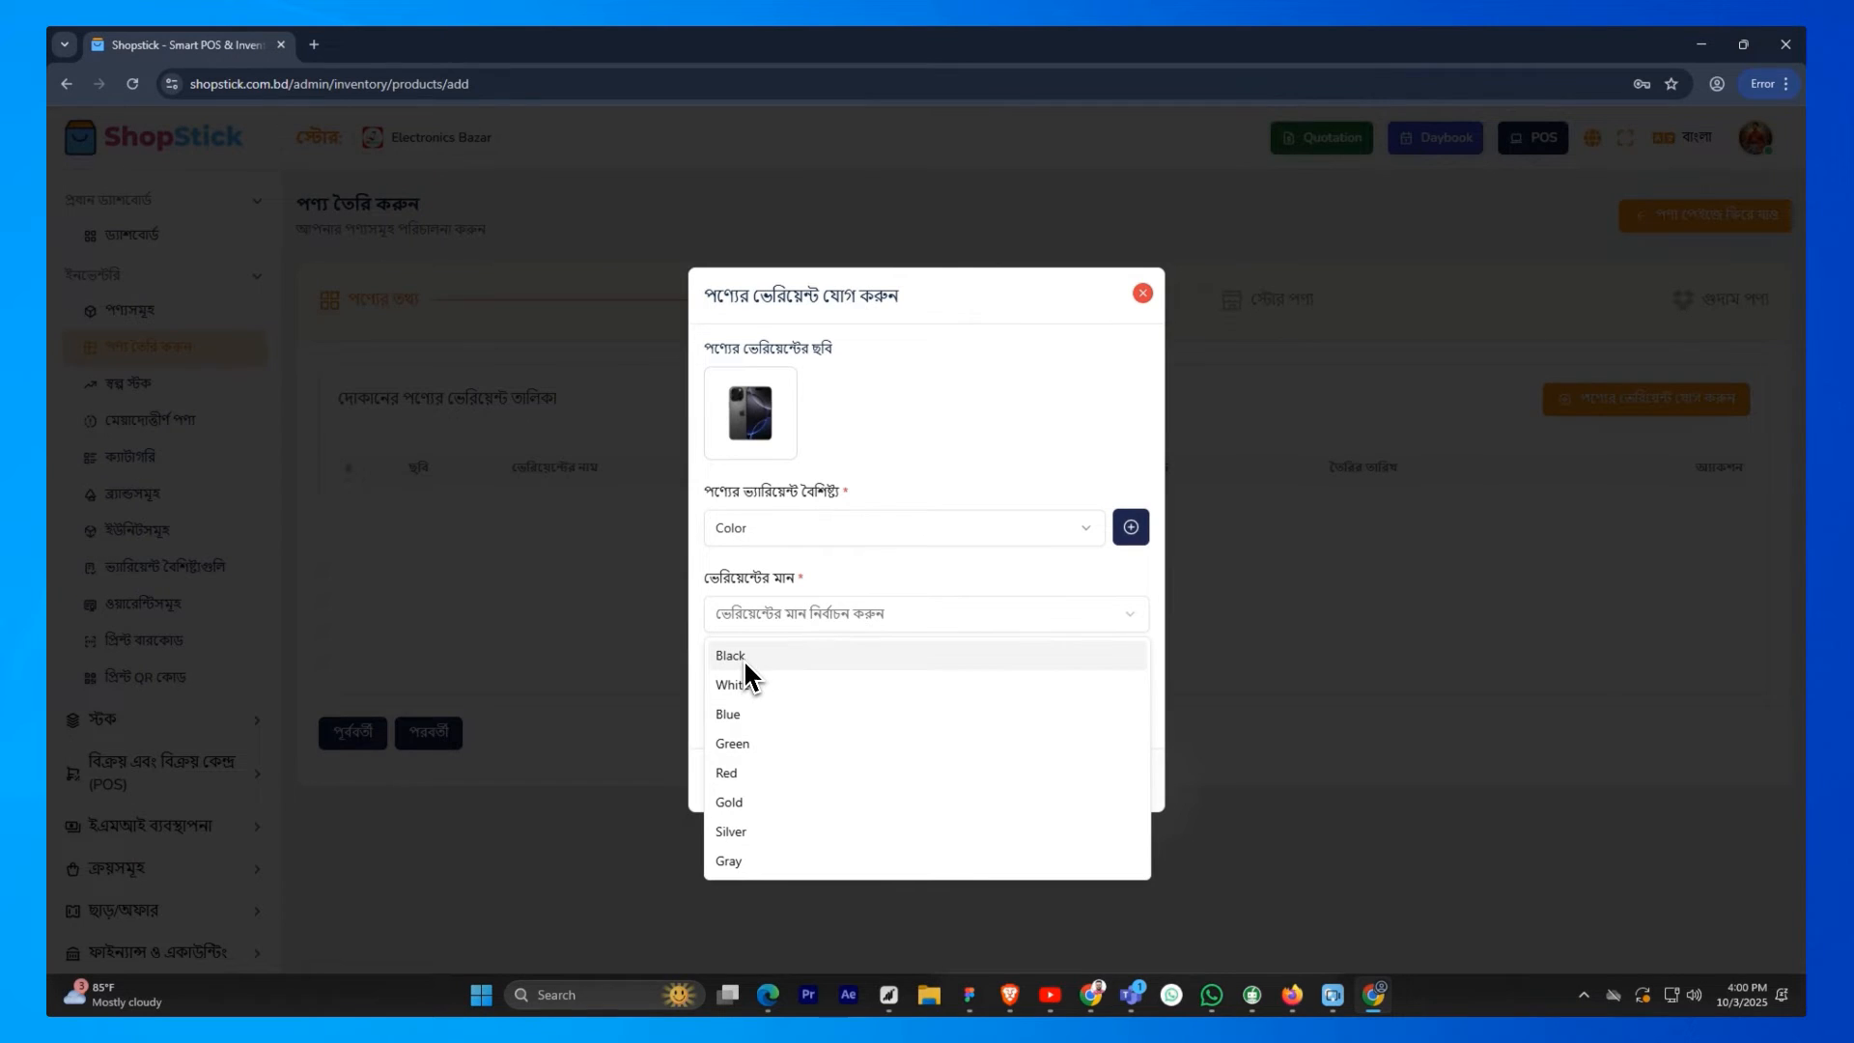
left_click(747, 660)
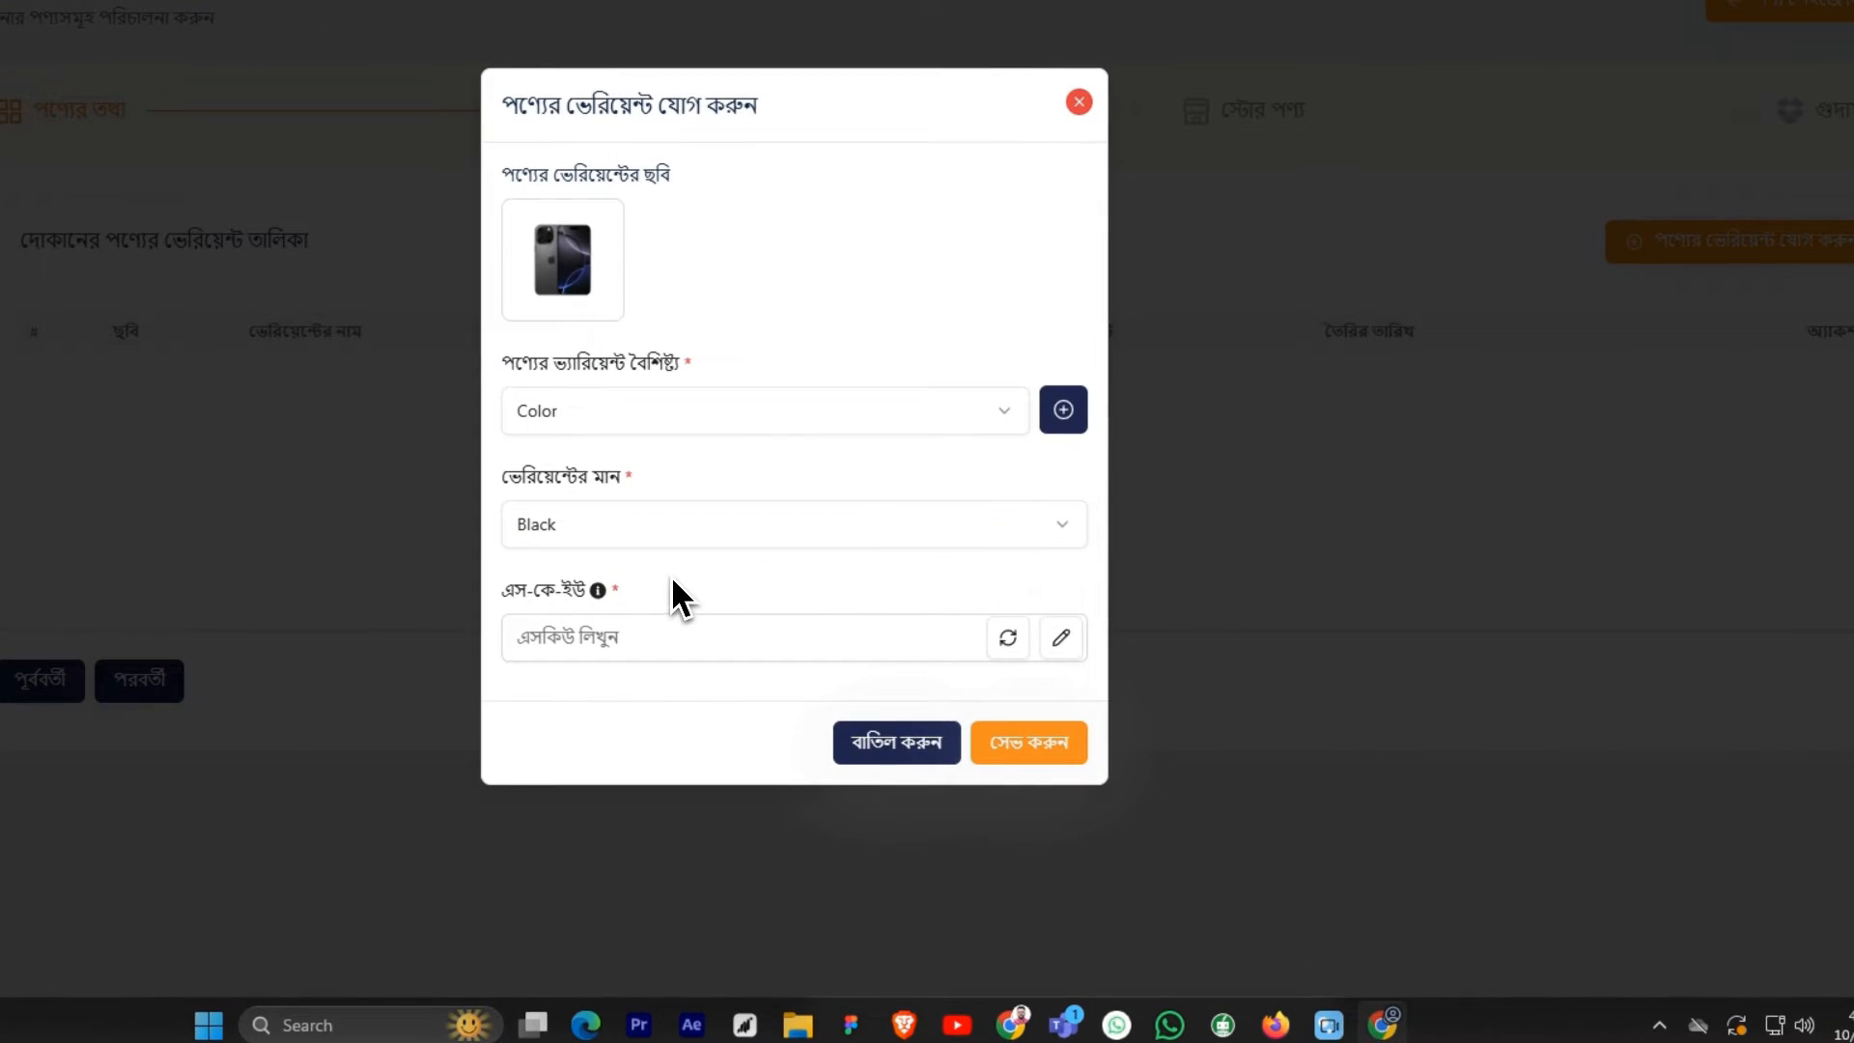
left_click(1007, 639)
left_click(1062, 639)
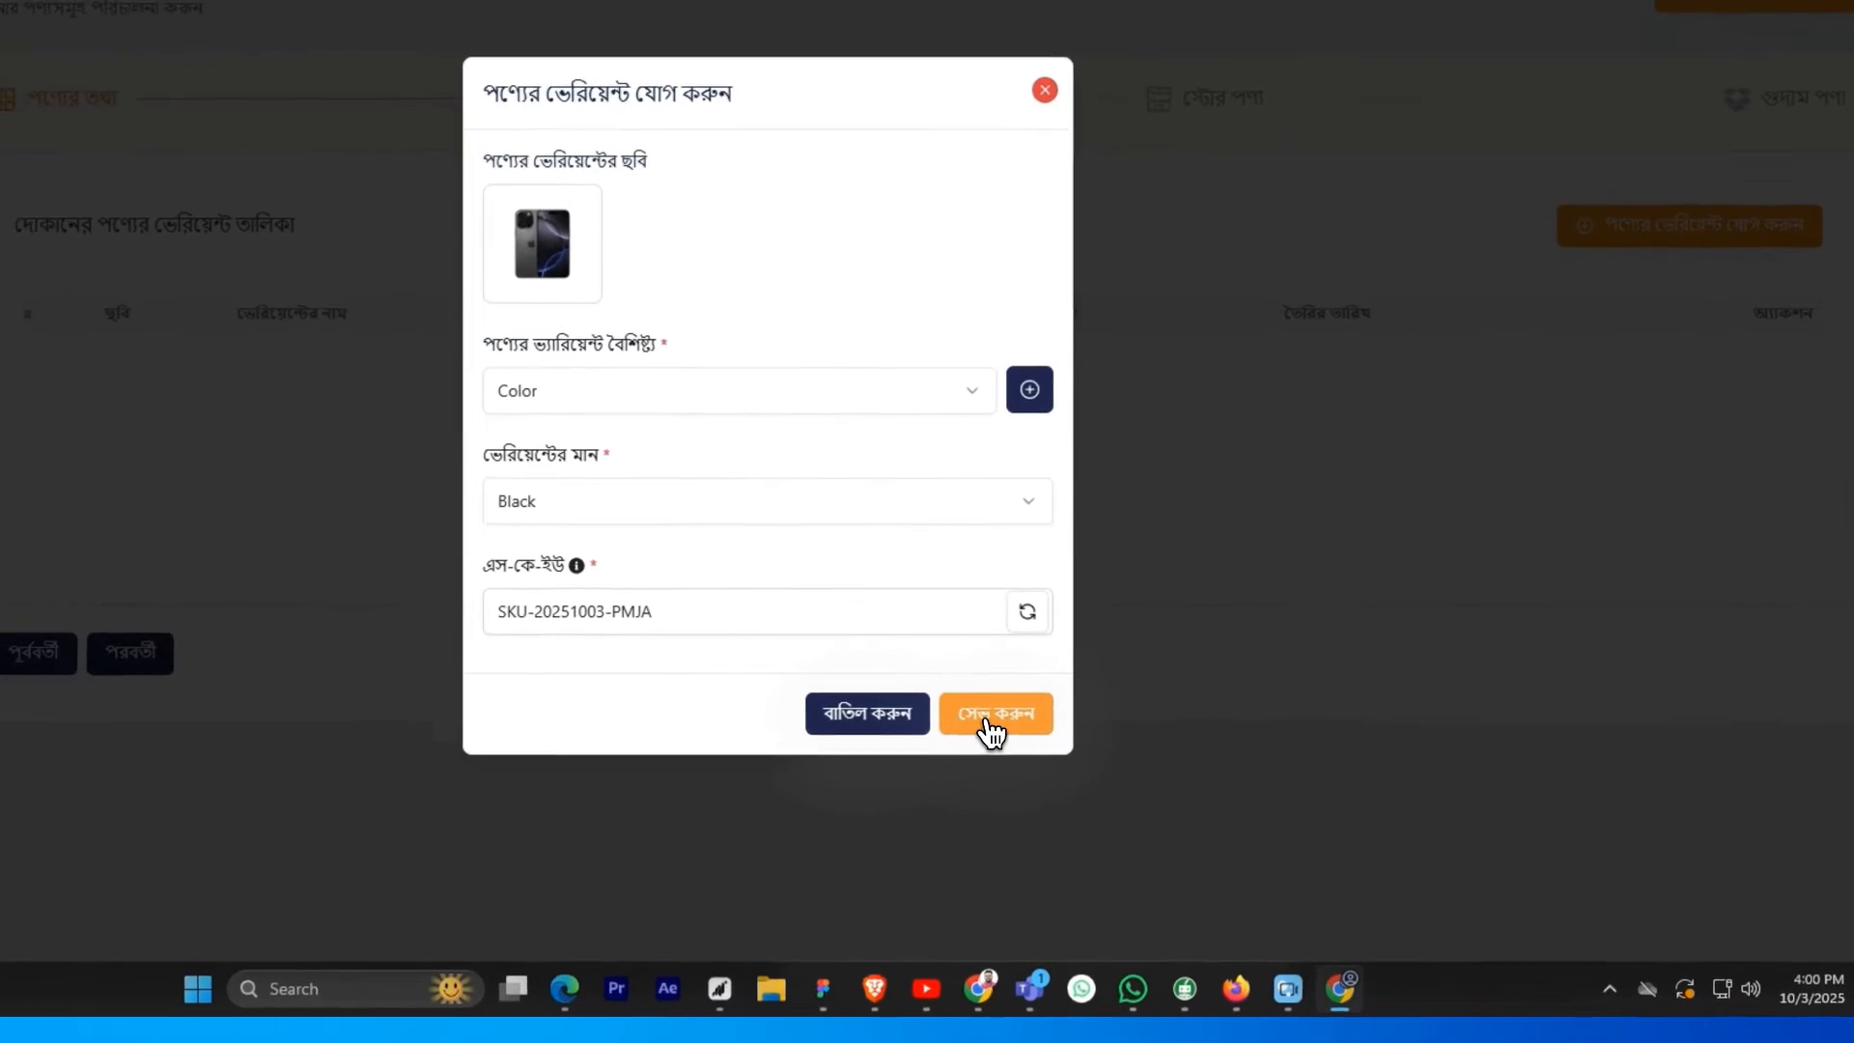
left_click(1098, 784)
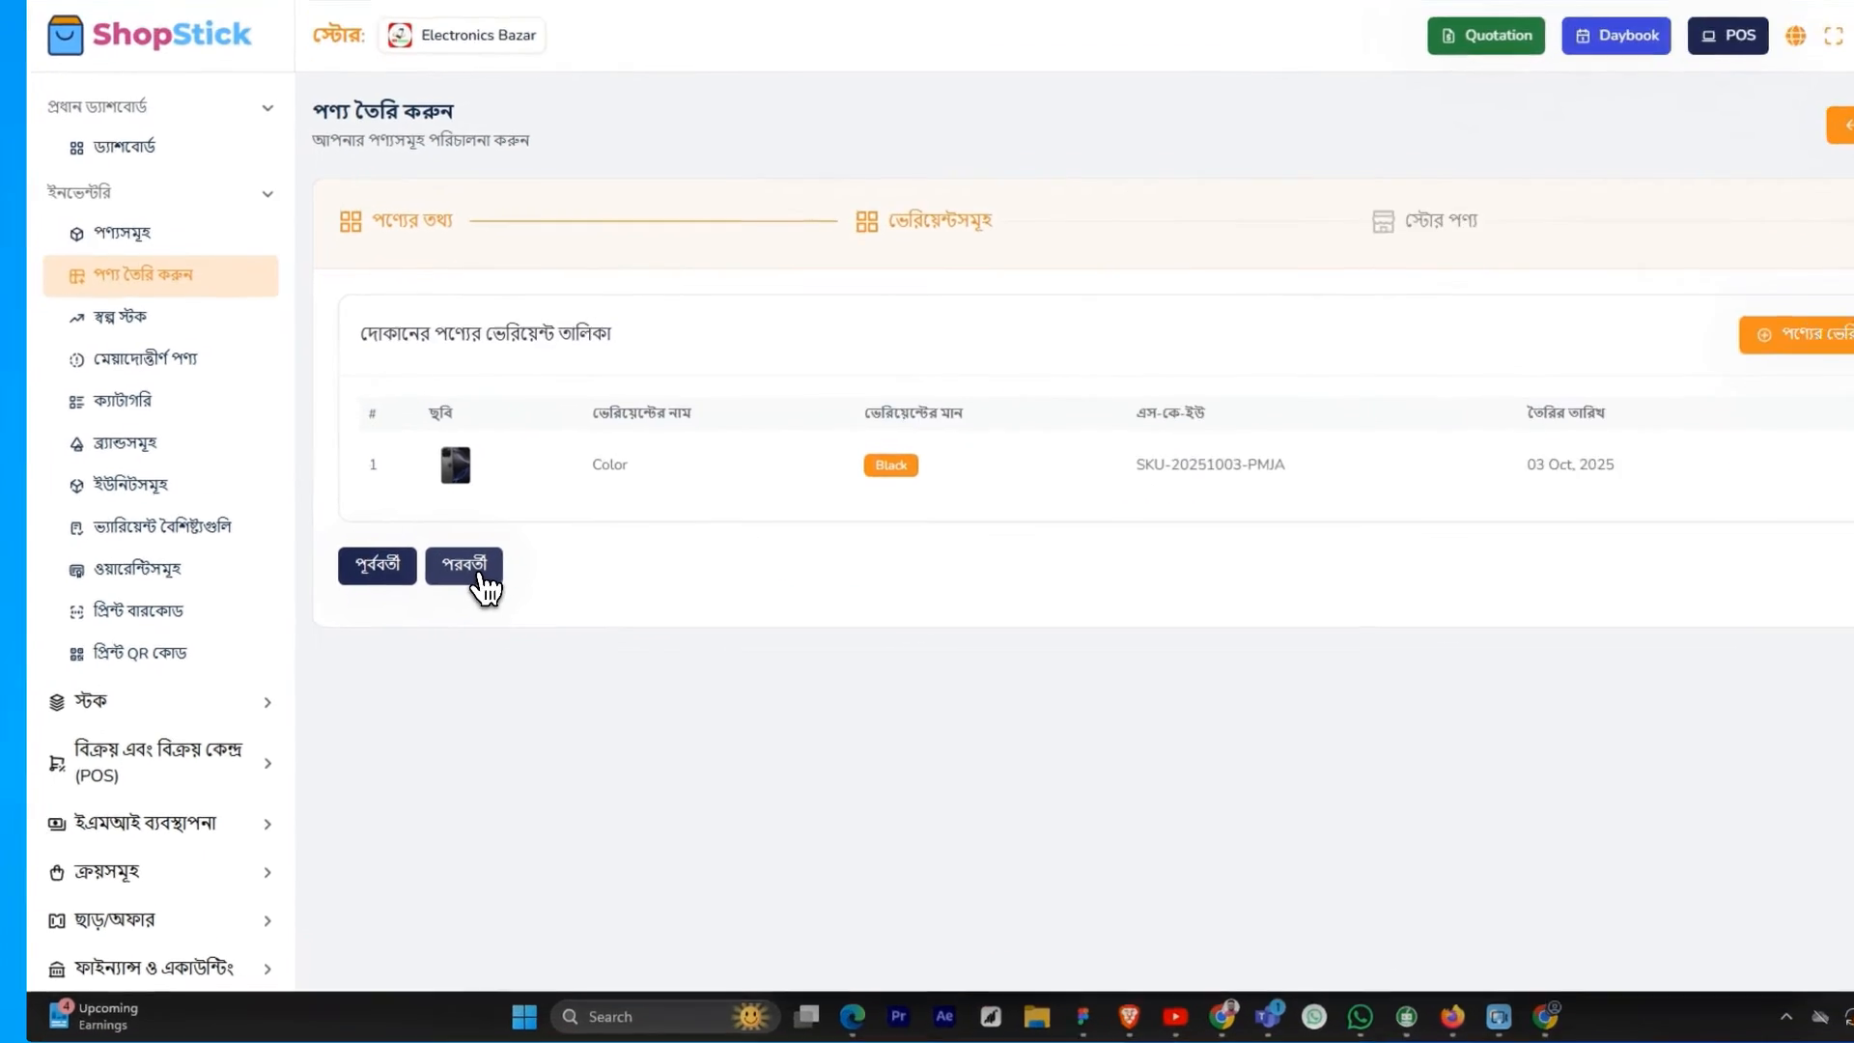
Continue to the store product stage and start adding a store product for Electronics Bazar with the variant Color - Black
left_click(439, 606)
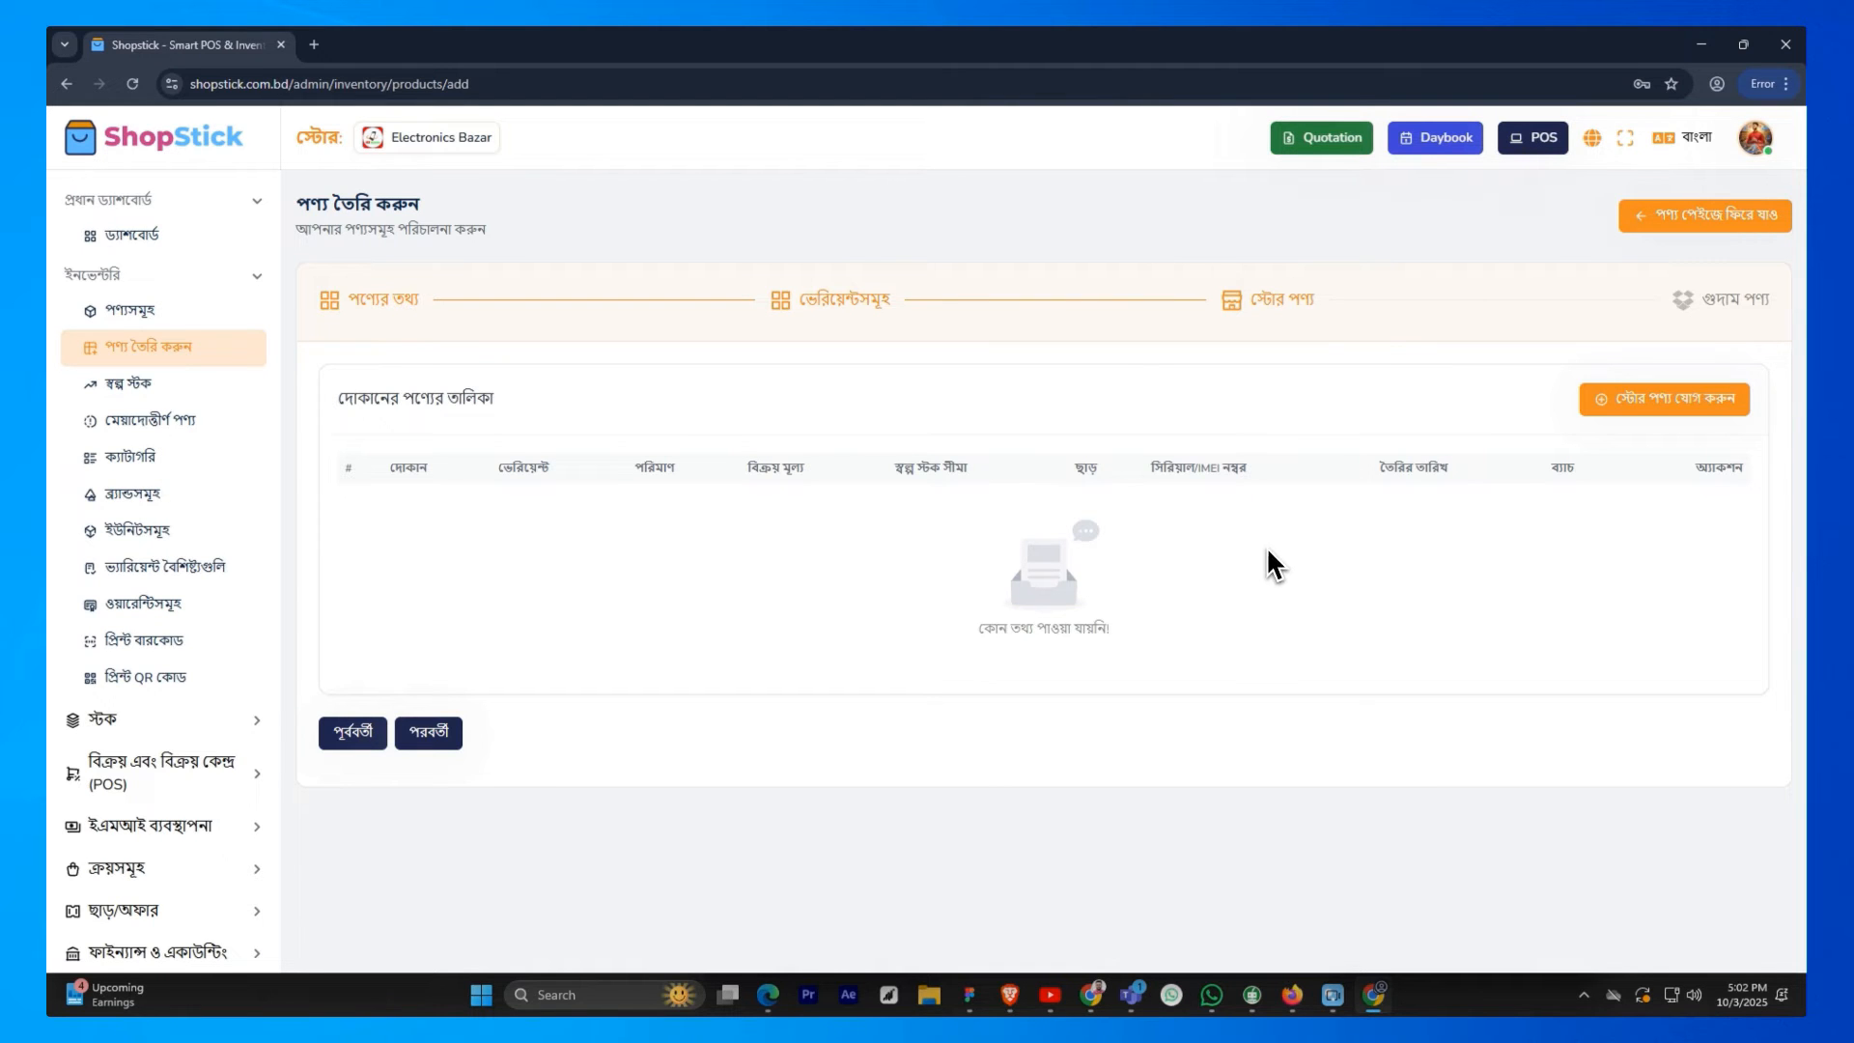
left_click(1685, 403)
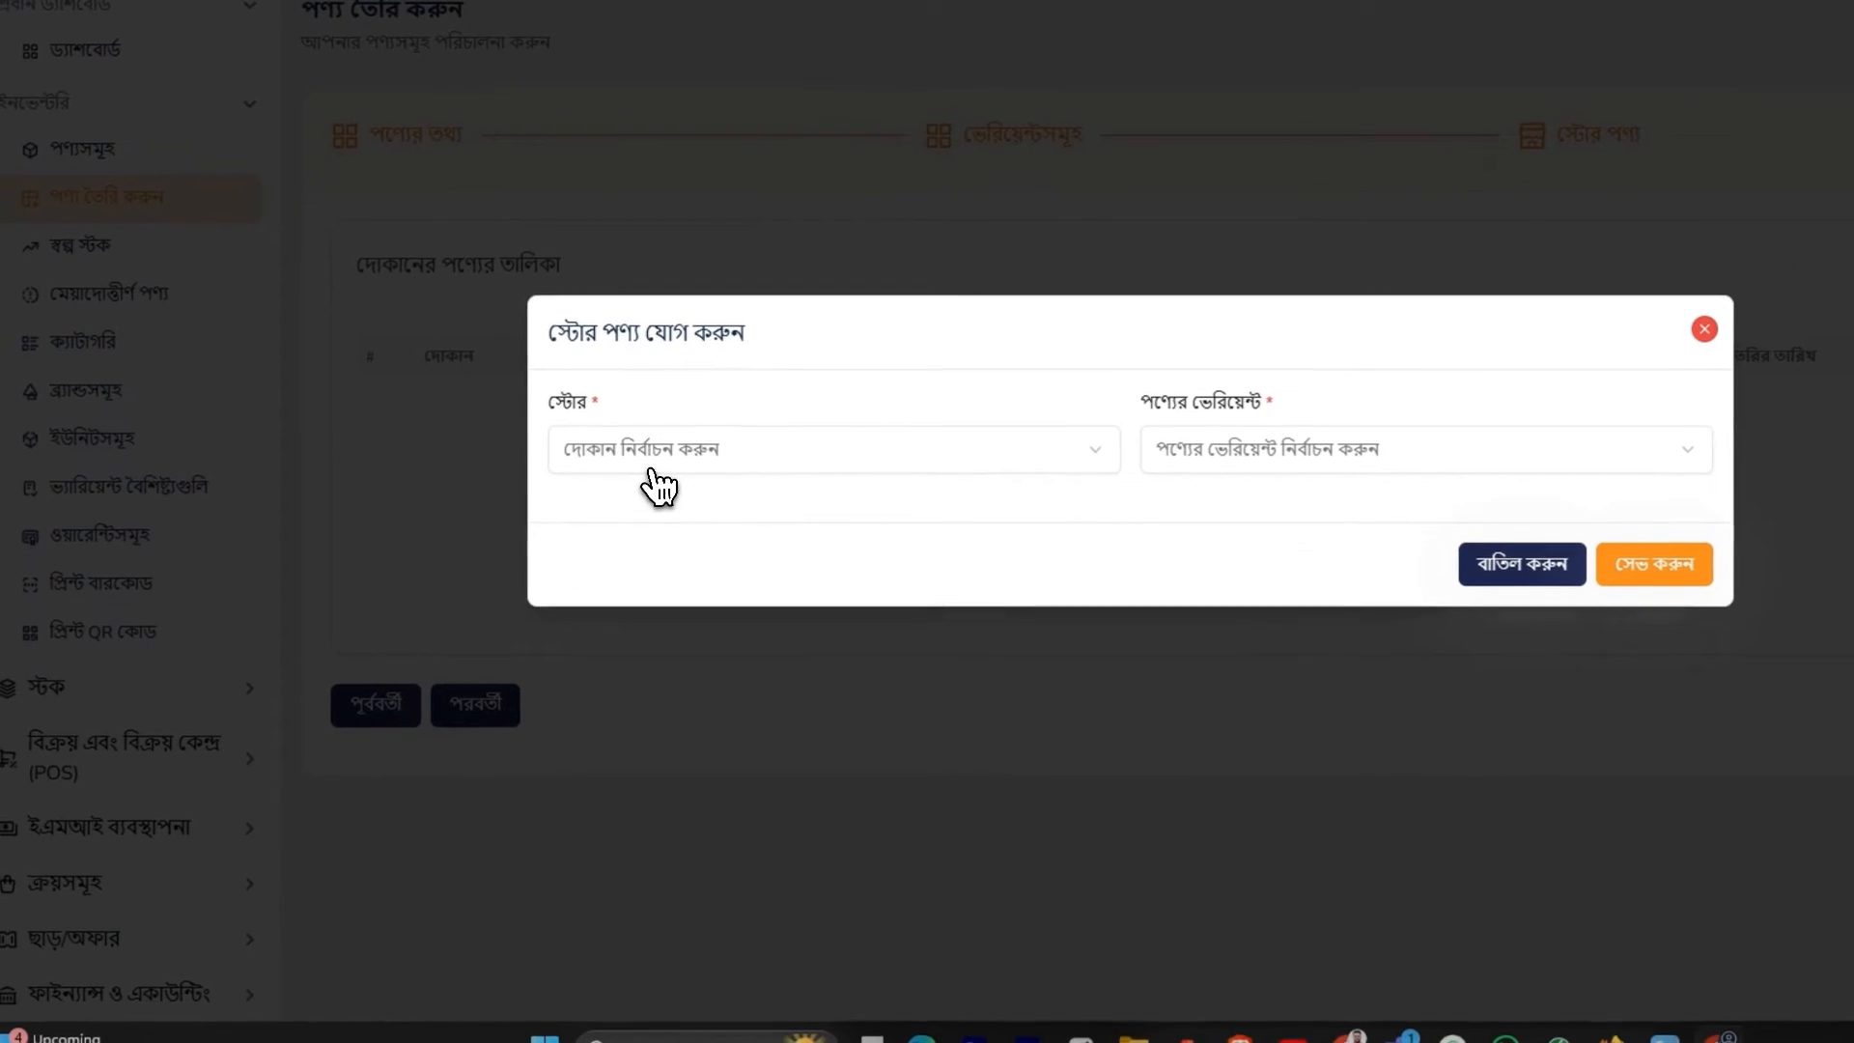
left_click(517, 517)
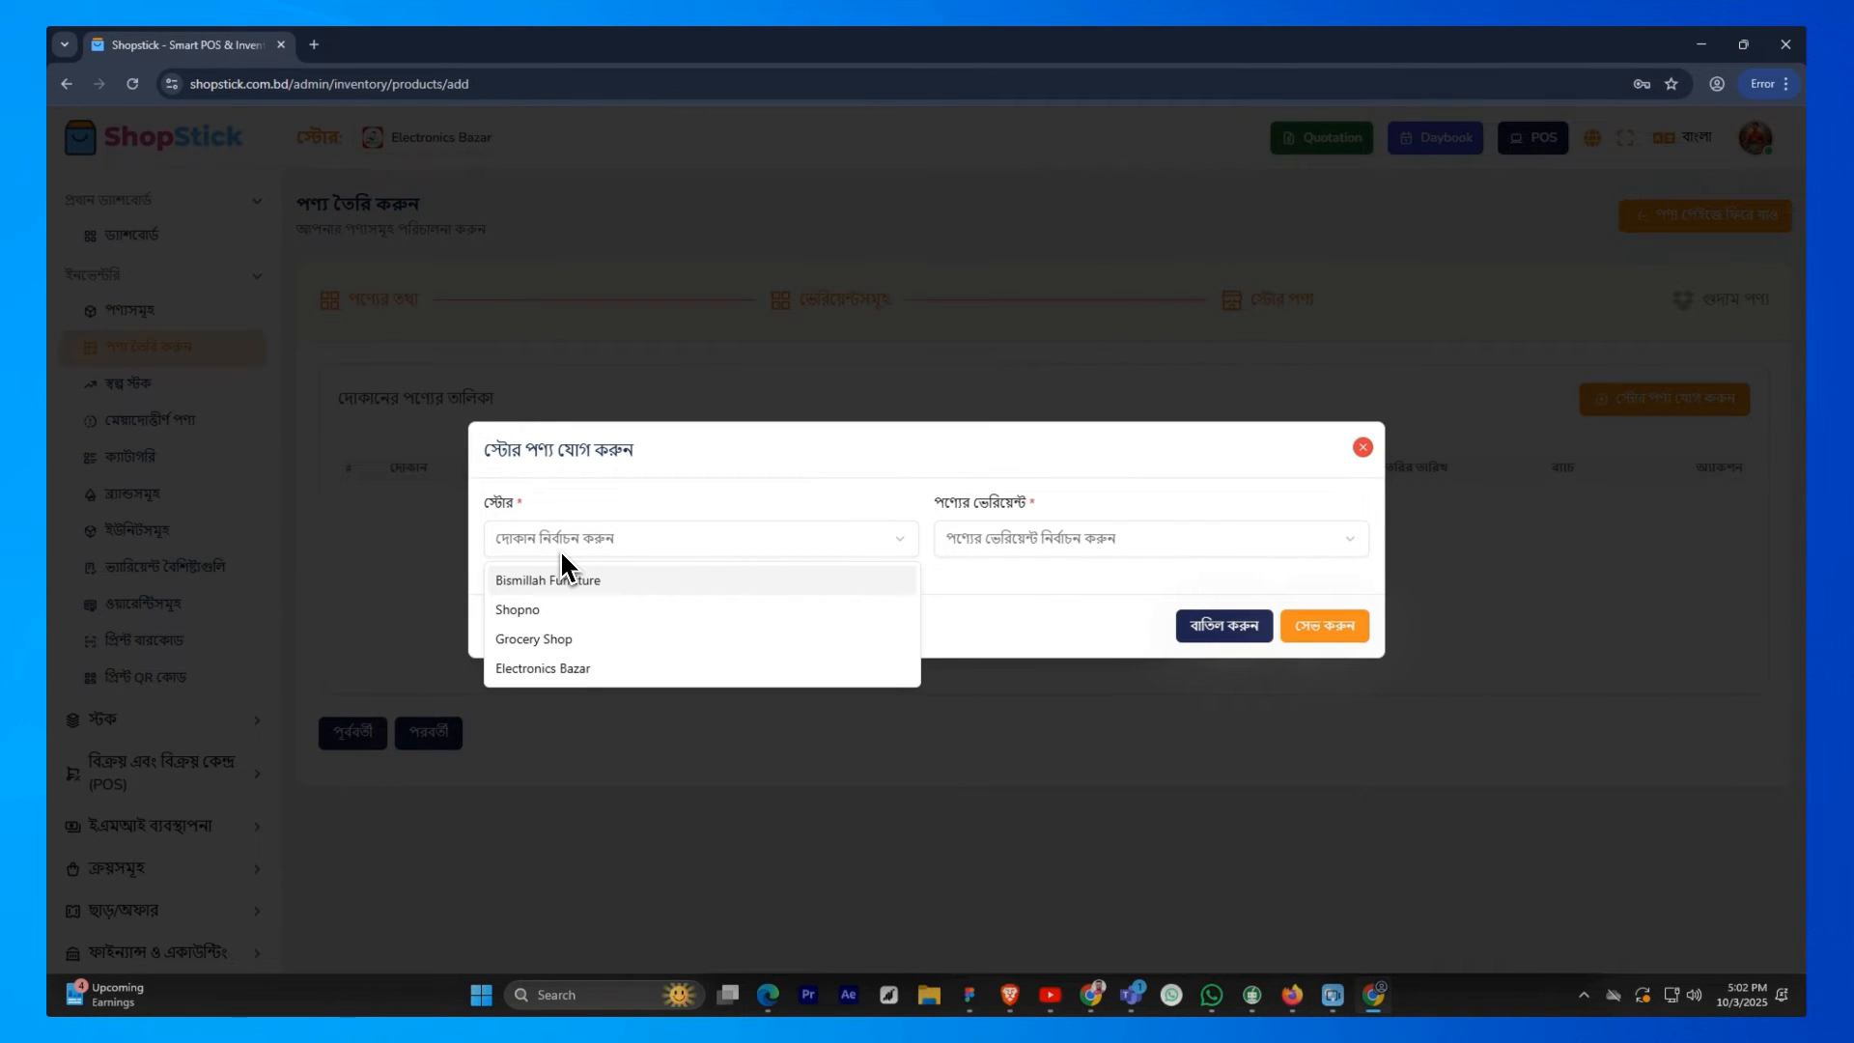
left_click(540, 666)
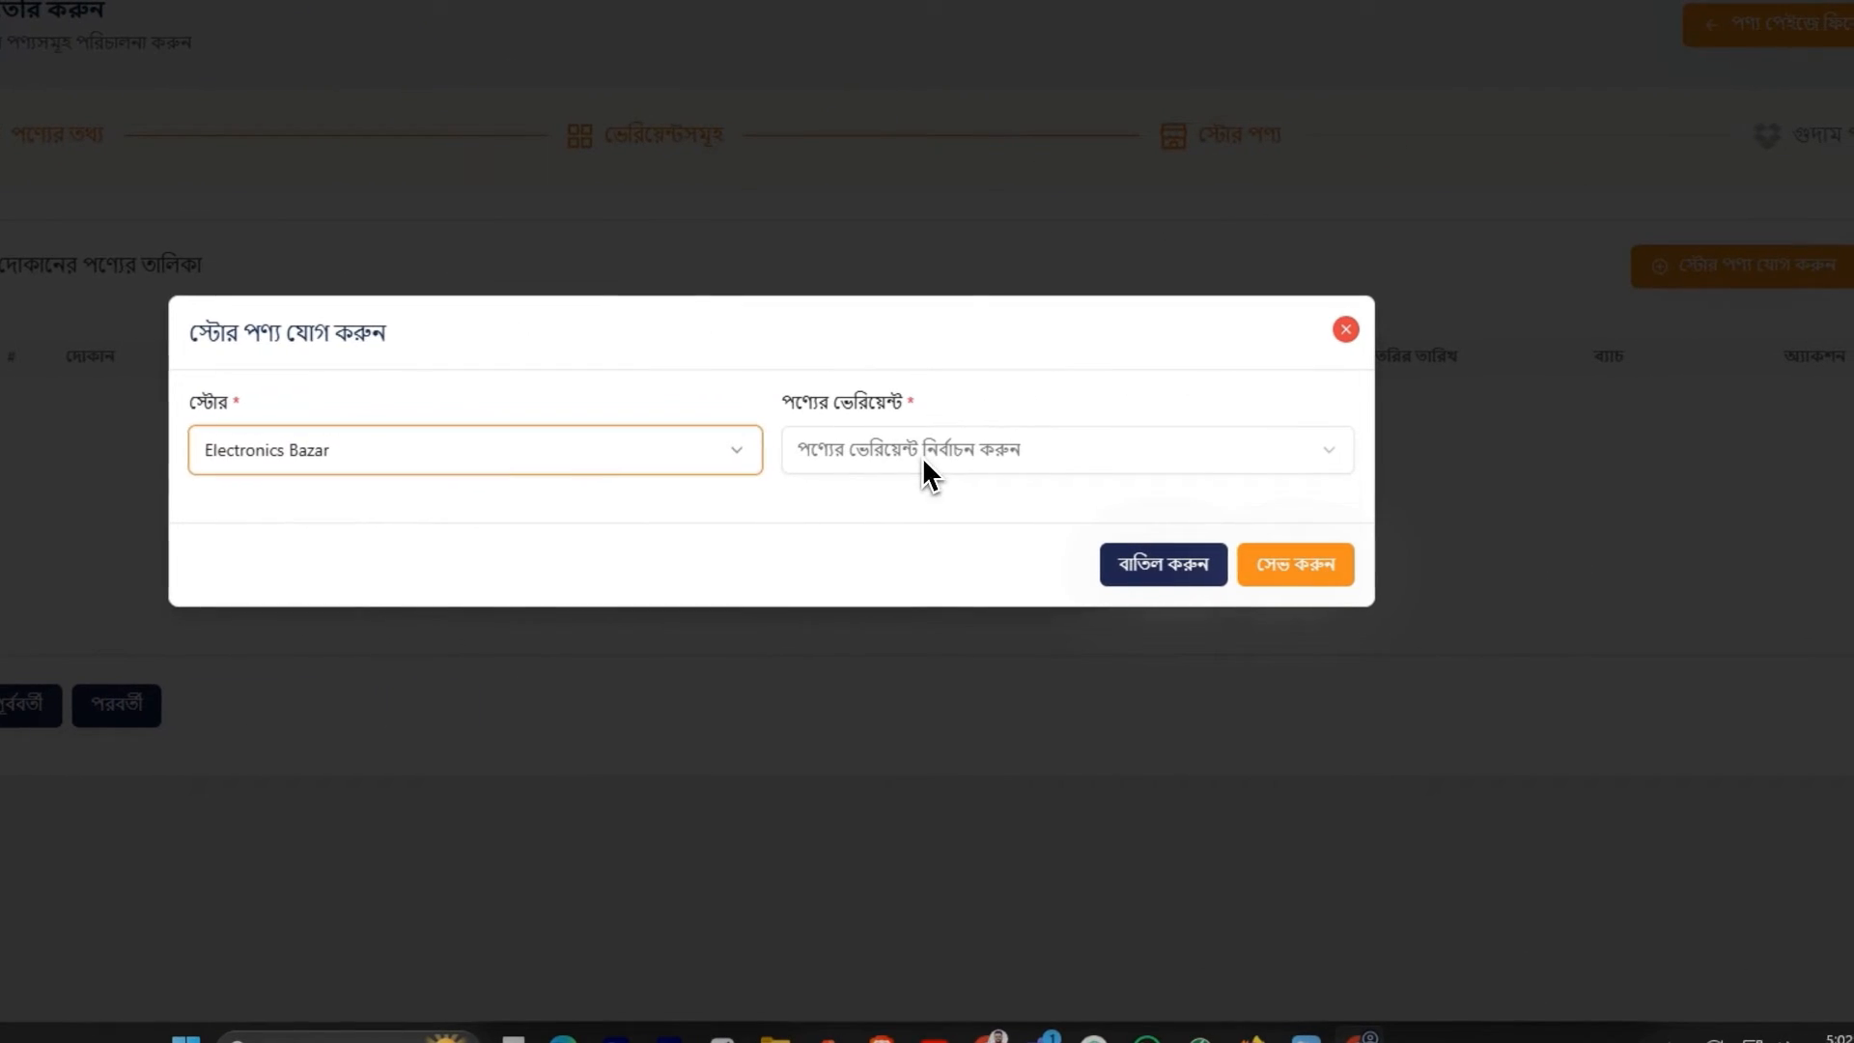
left_click(952, 458)
left_click(883, 501)
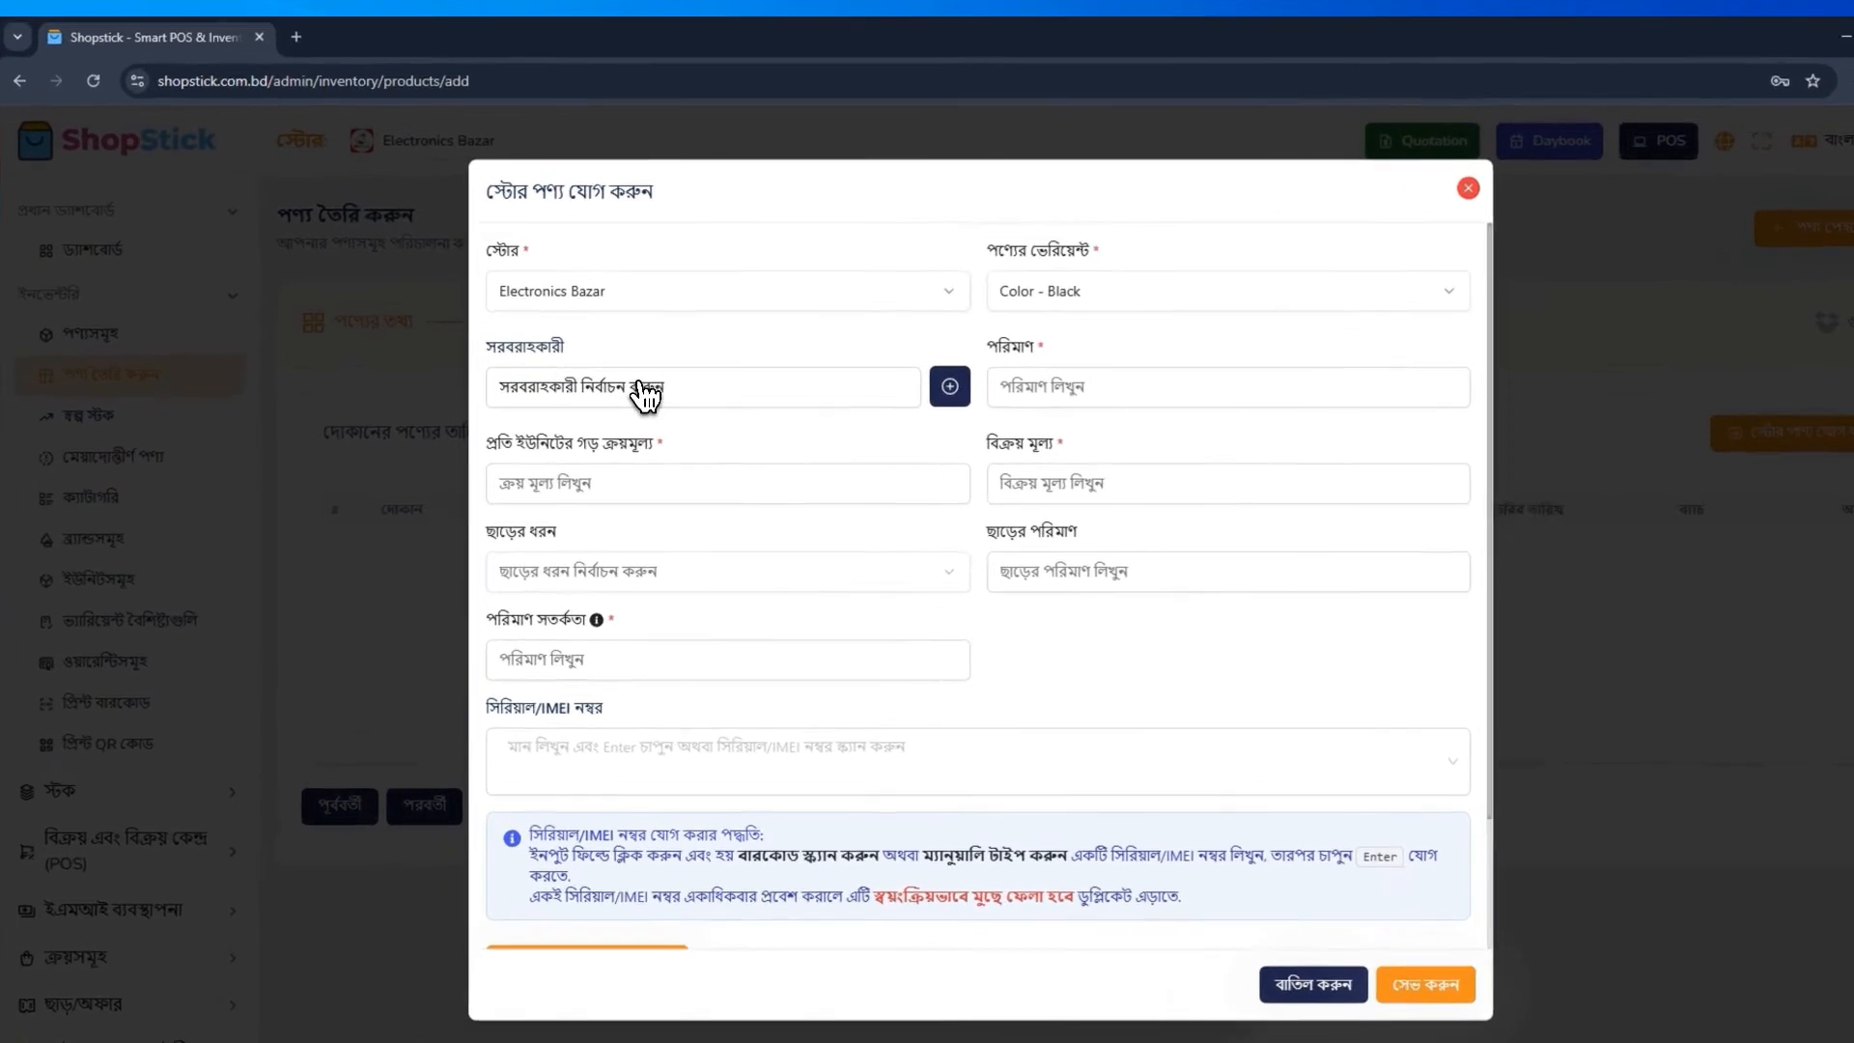
left_click(625, 362)
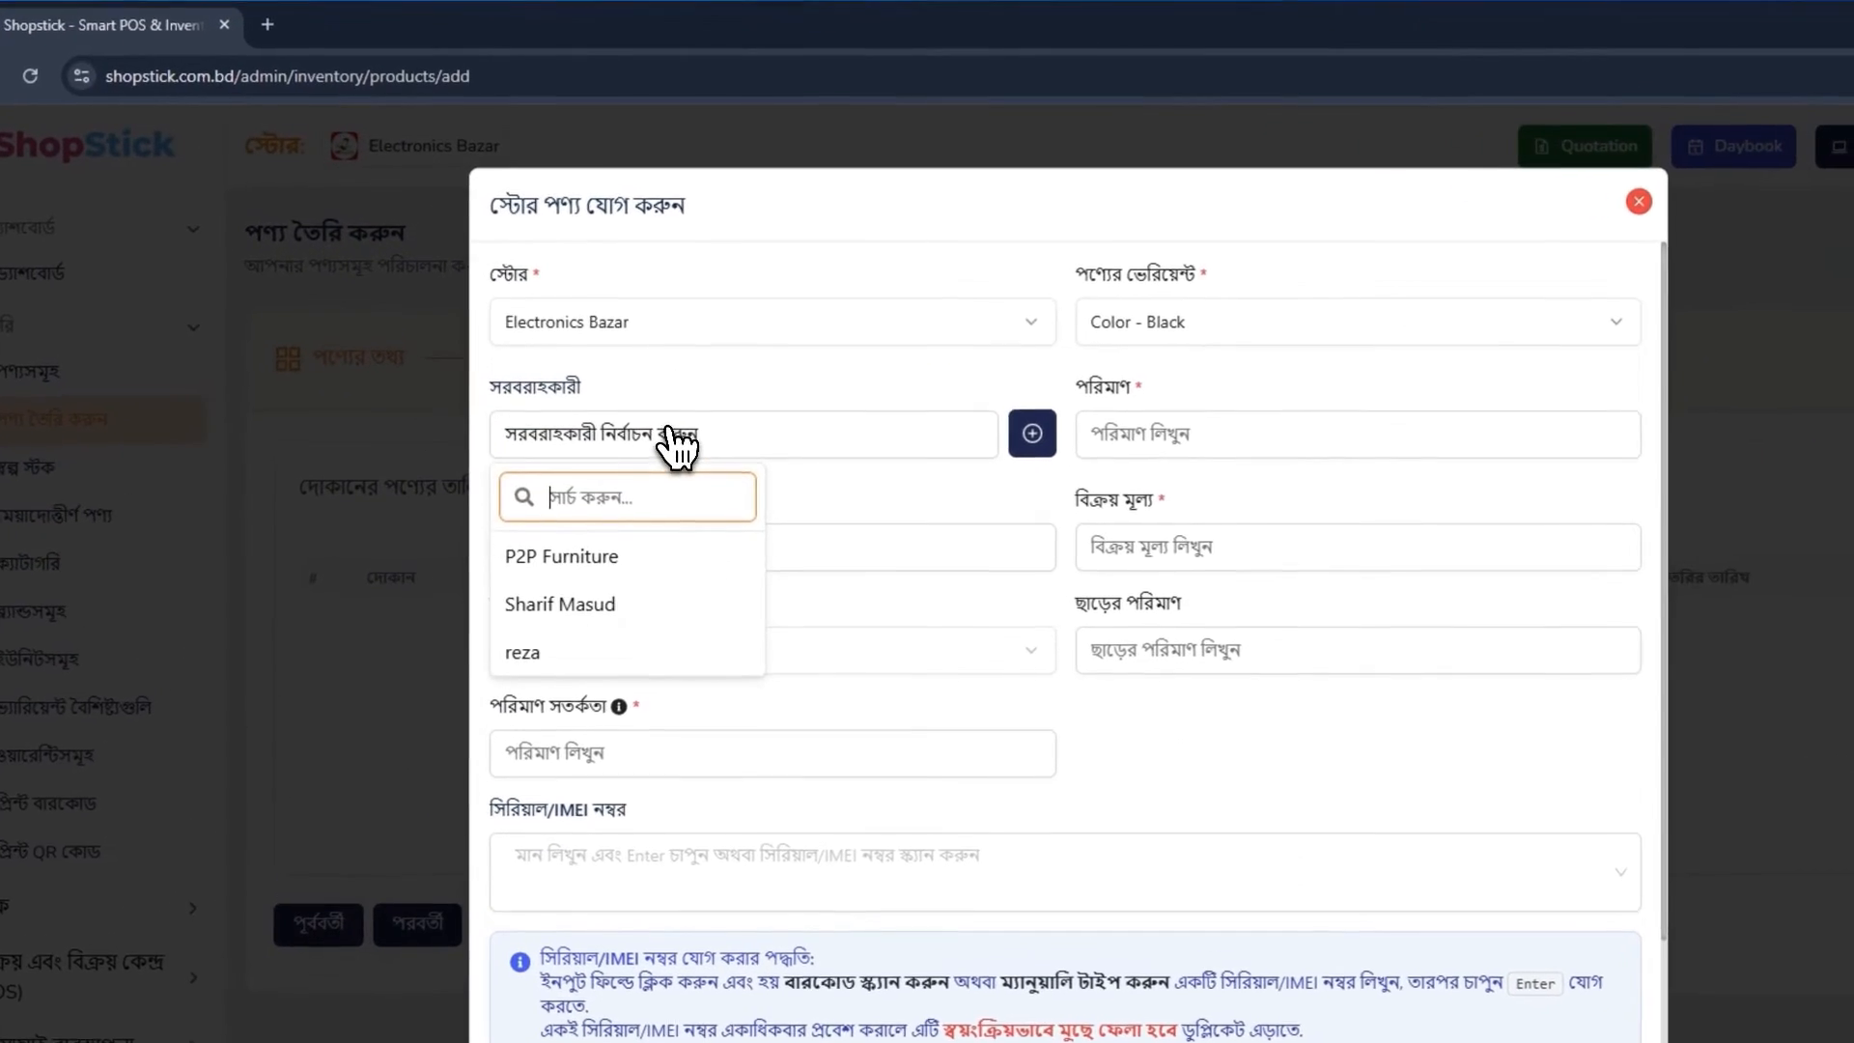
left_click(682, 446)
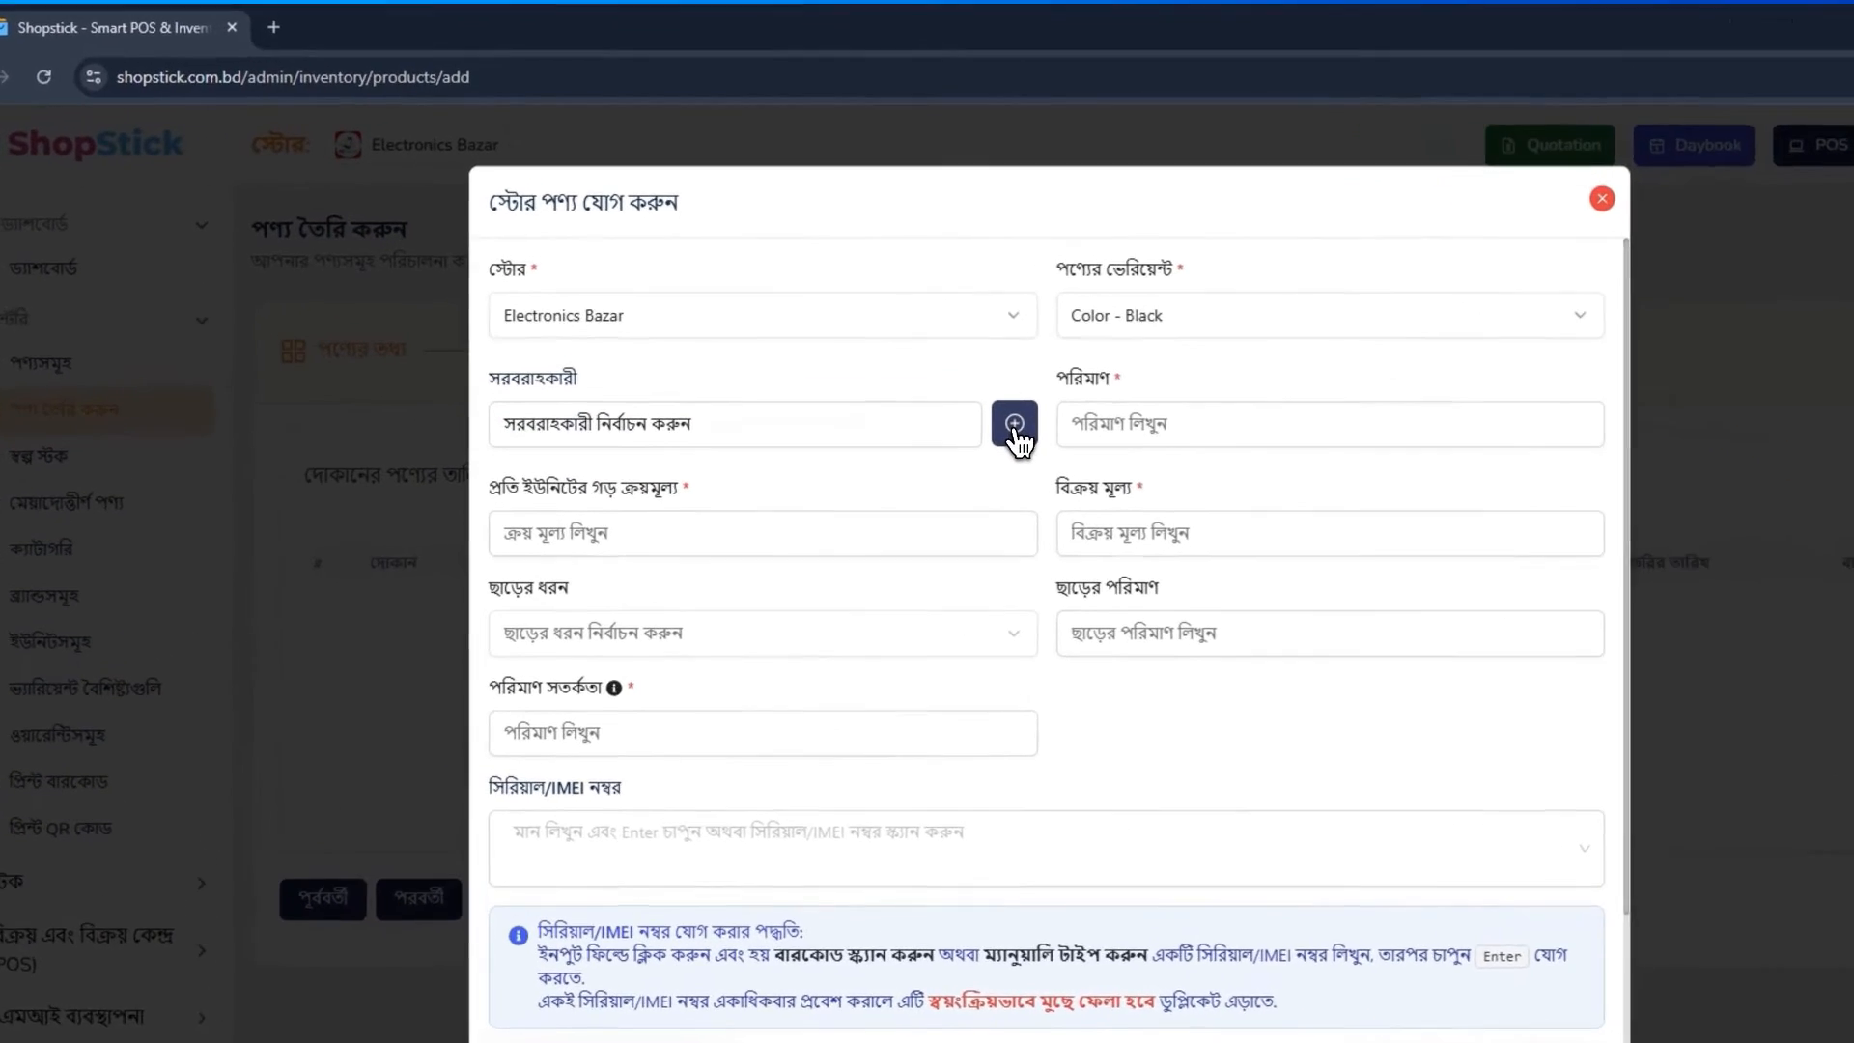
left_click(899, 359)
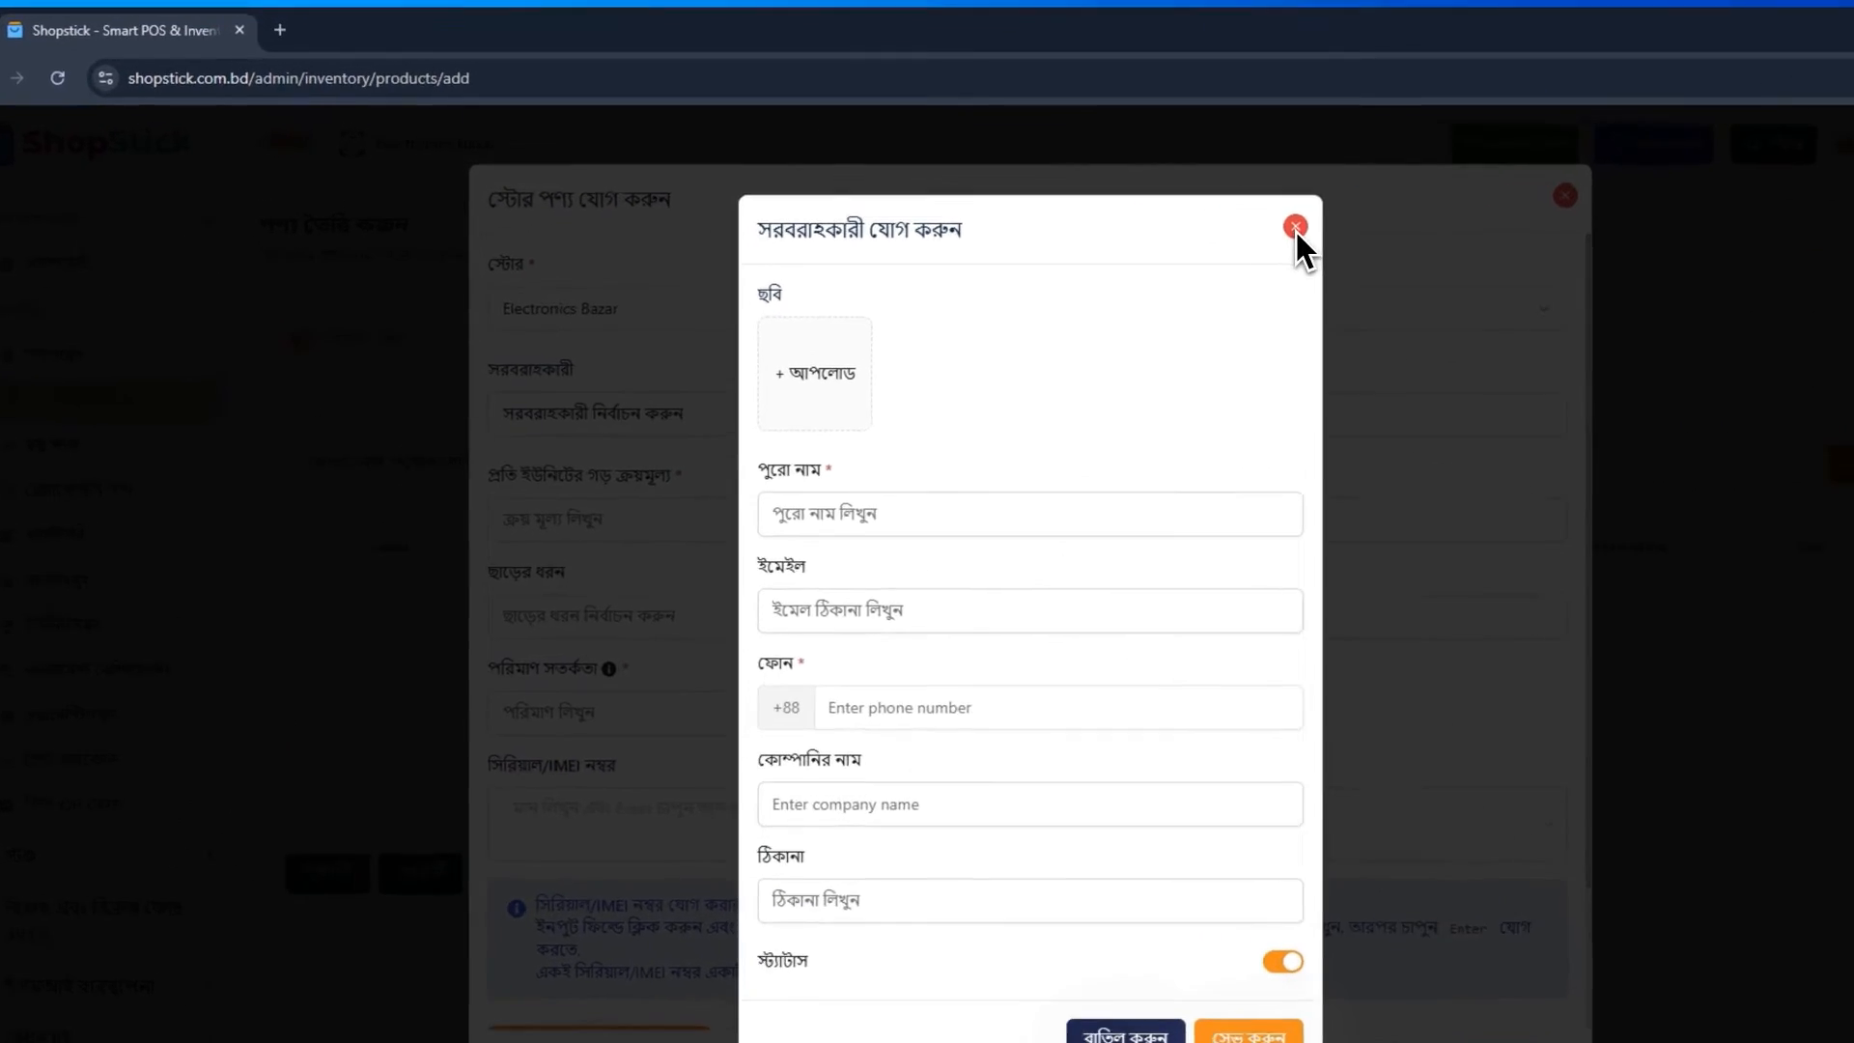
left_click(1143, 206)
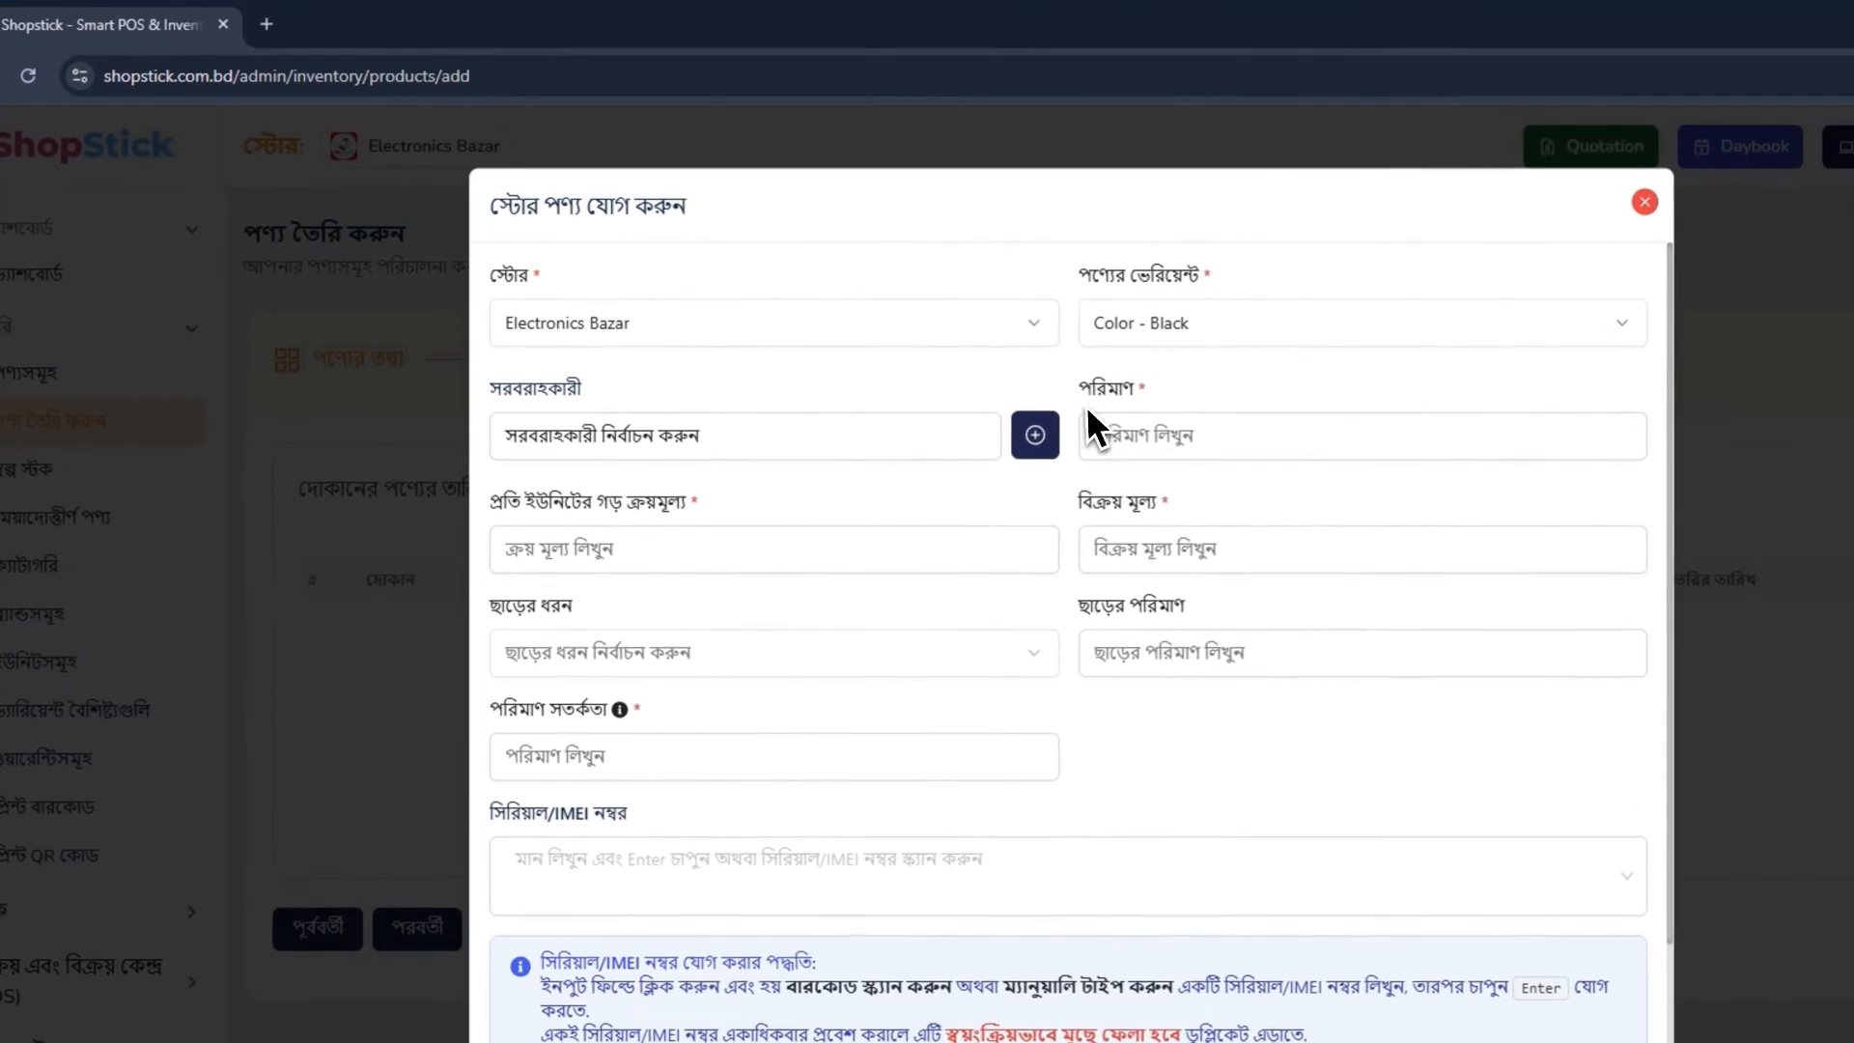
Set the store product's quantity to 1, average purchase price per unit to 100 and selling price to 150
left_click(1129, 436)
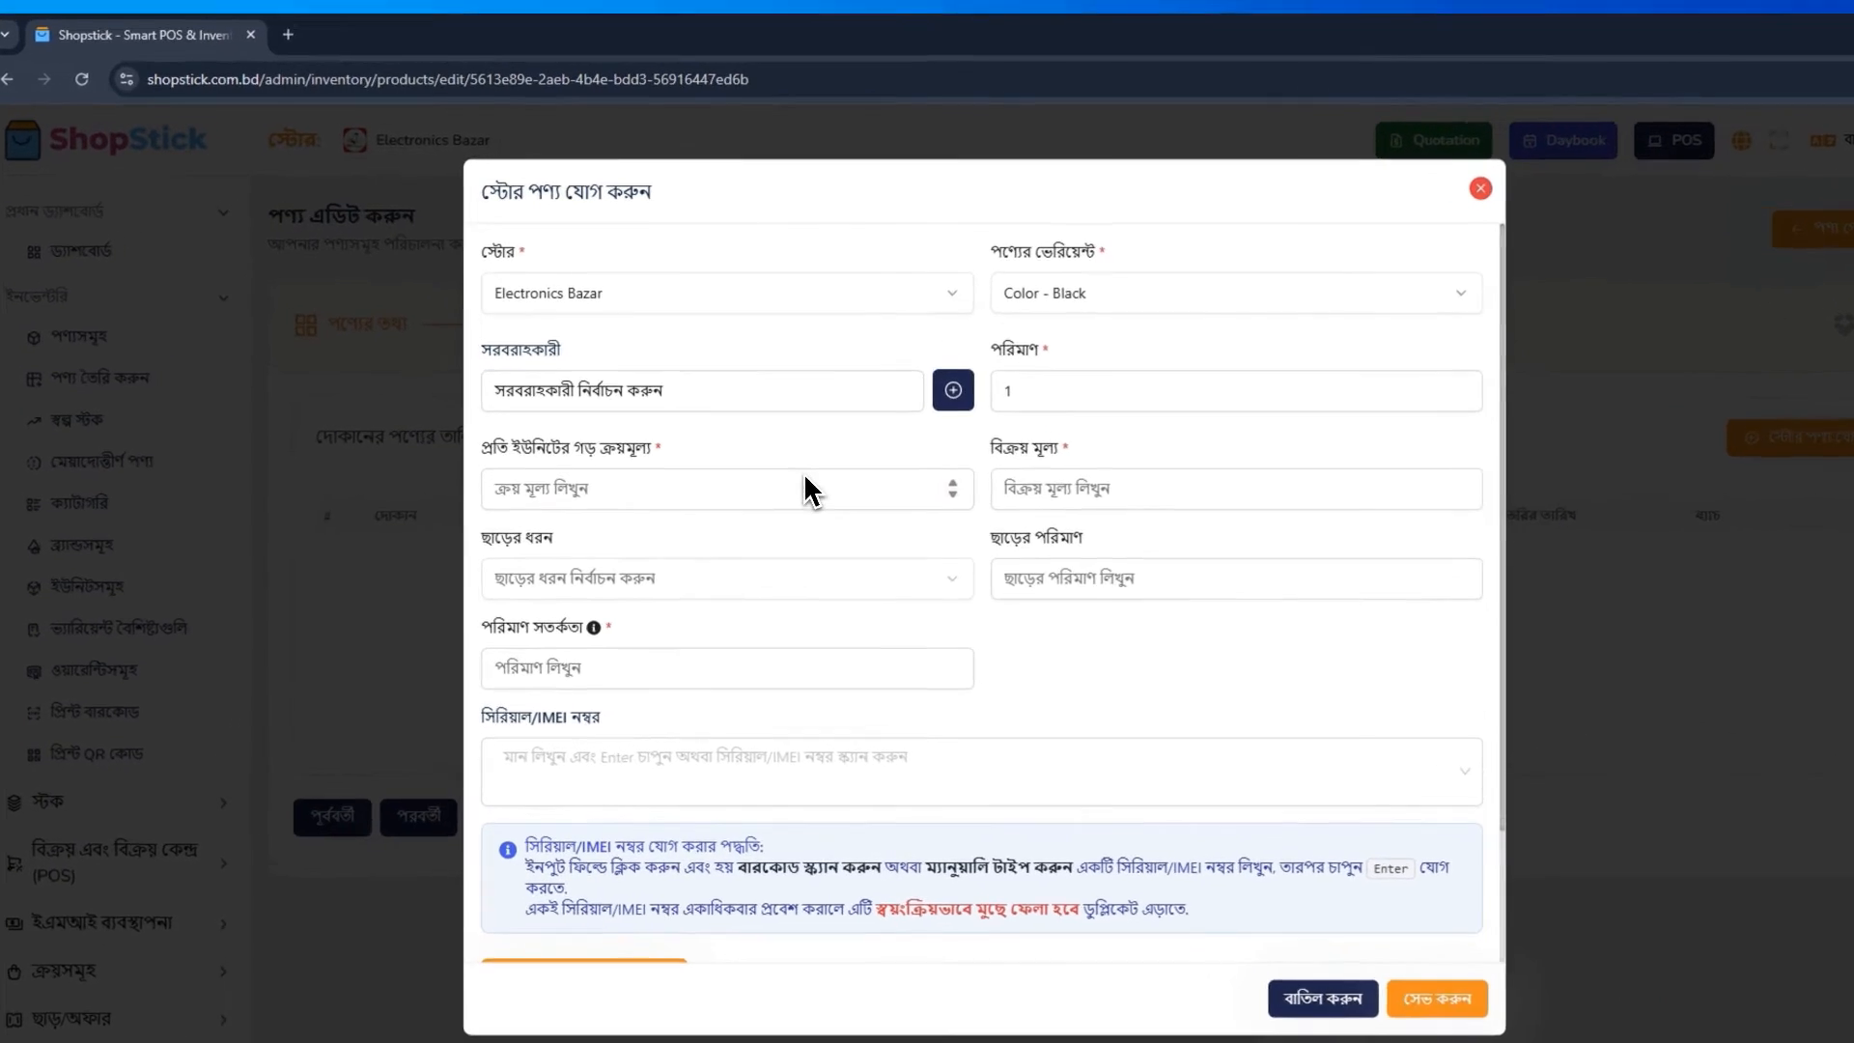
left_click(765, 440)
type("100")
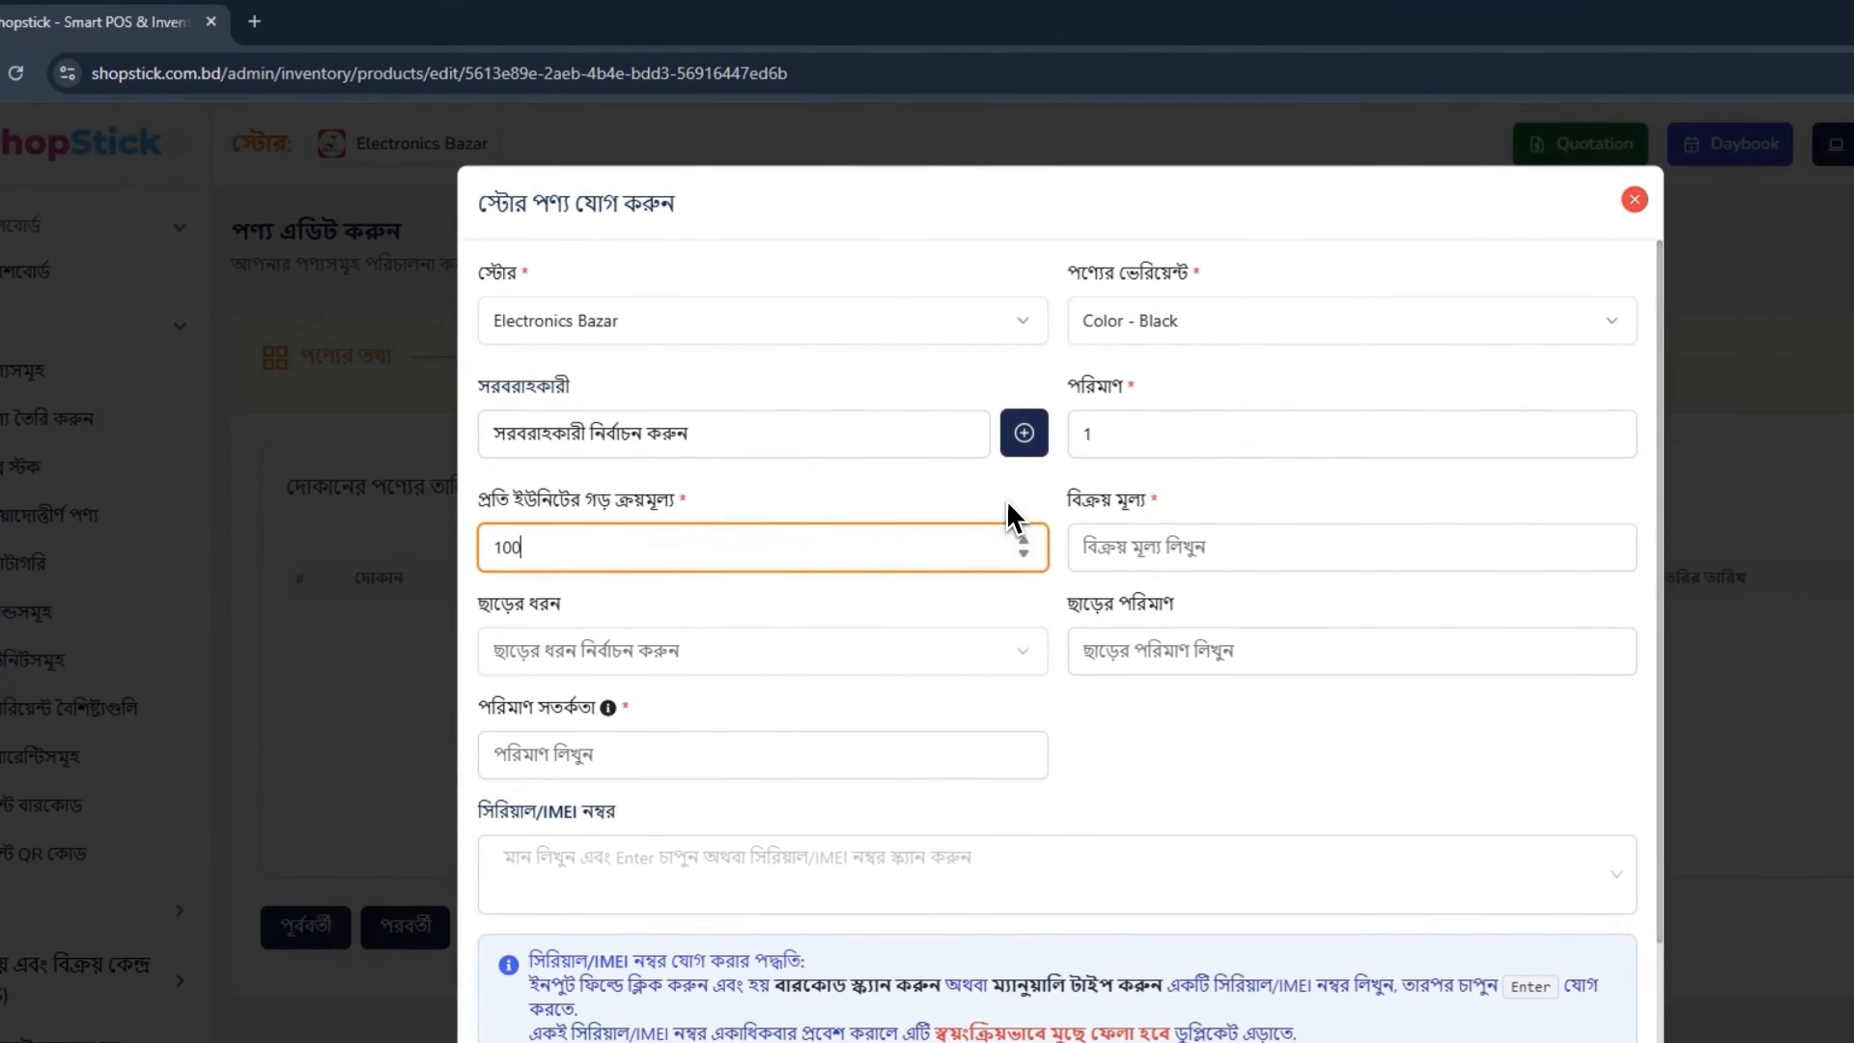
left_click(1157, 526)
type("150")
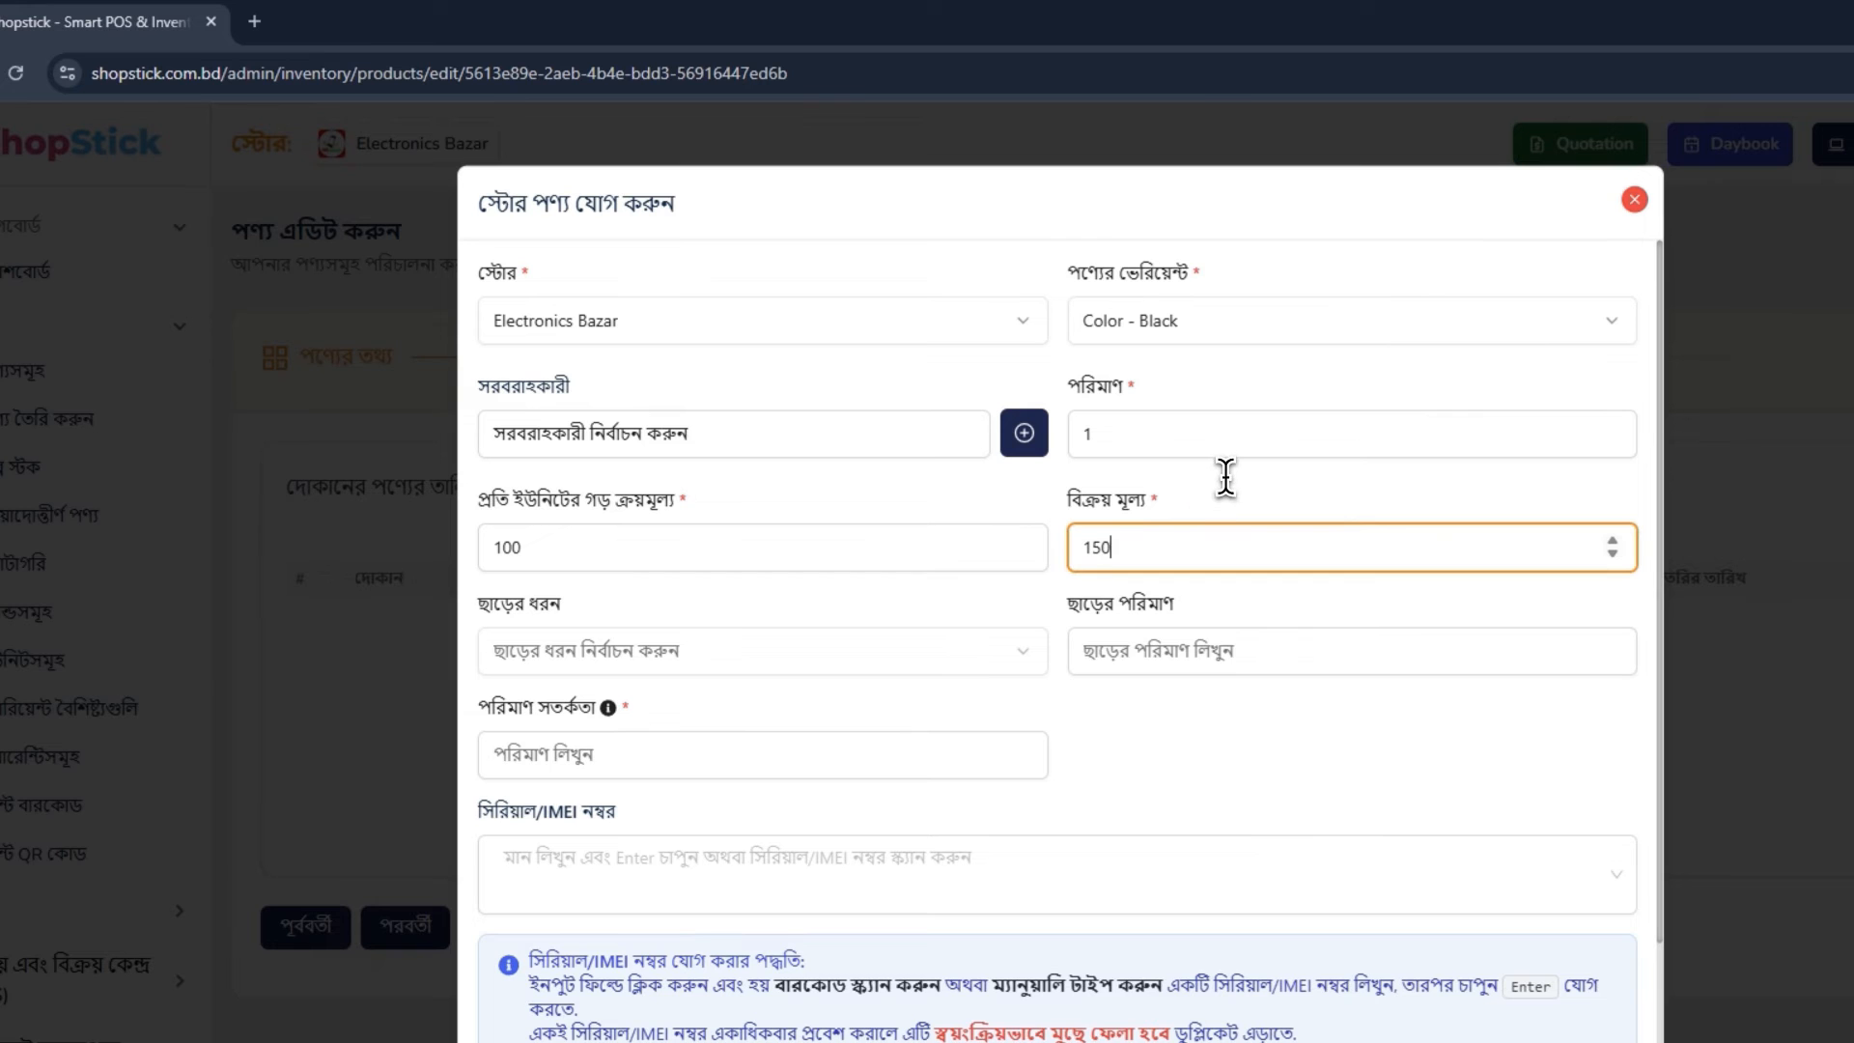
left_click(1225, 475)
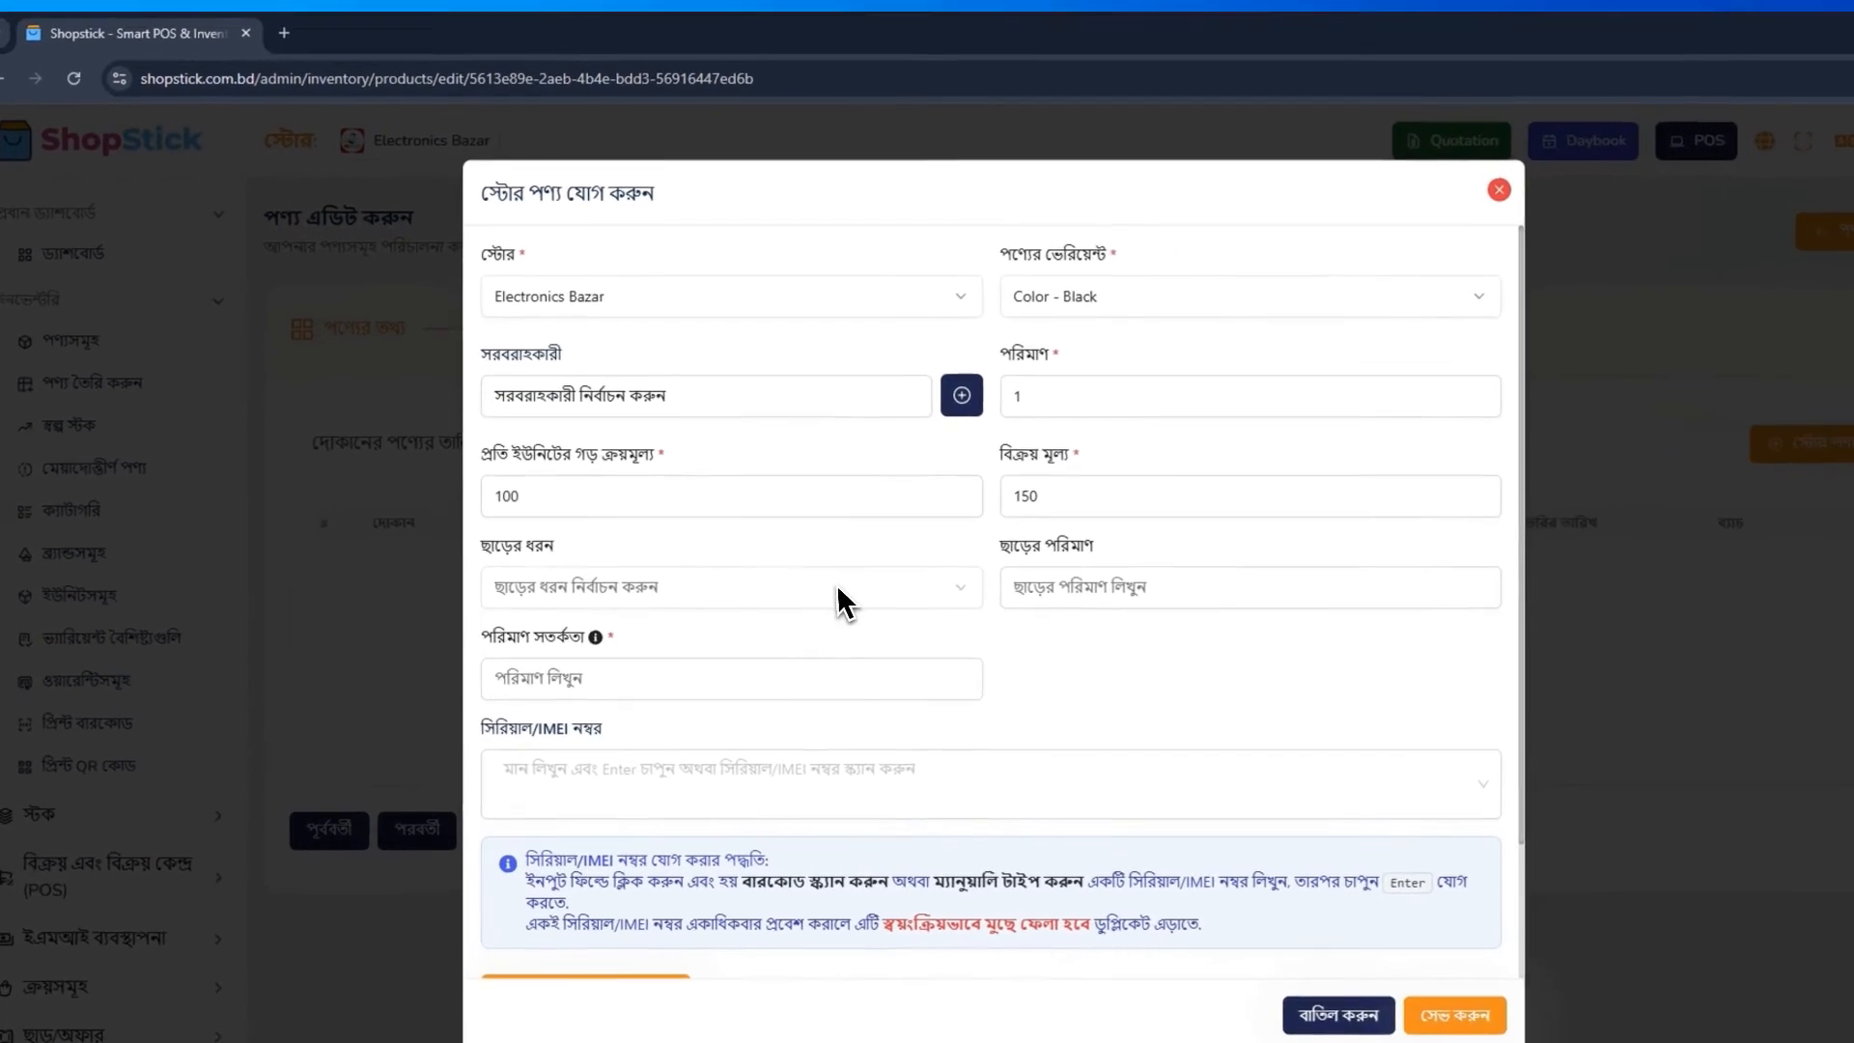
left_click(838, 586)
left_click(838, 586)
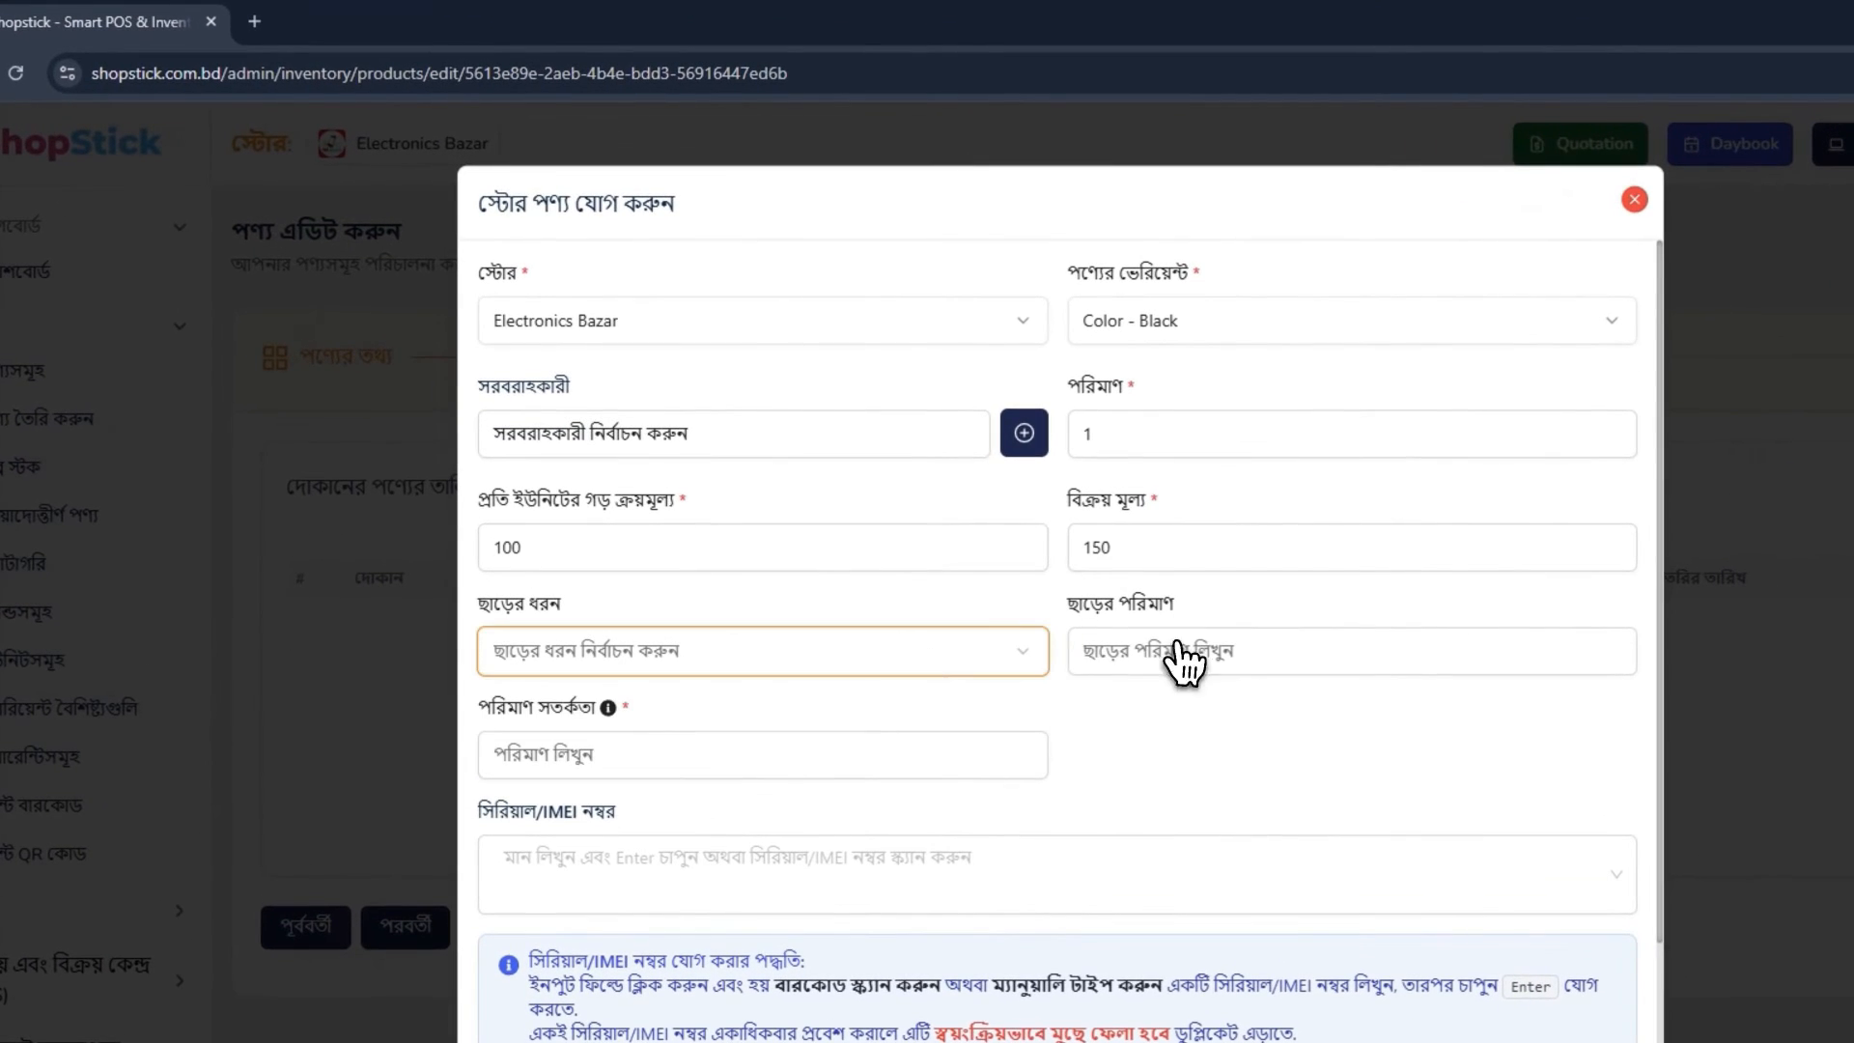
left_click(1120, 587)
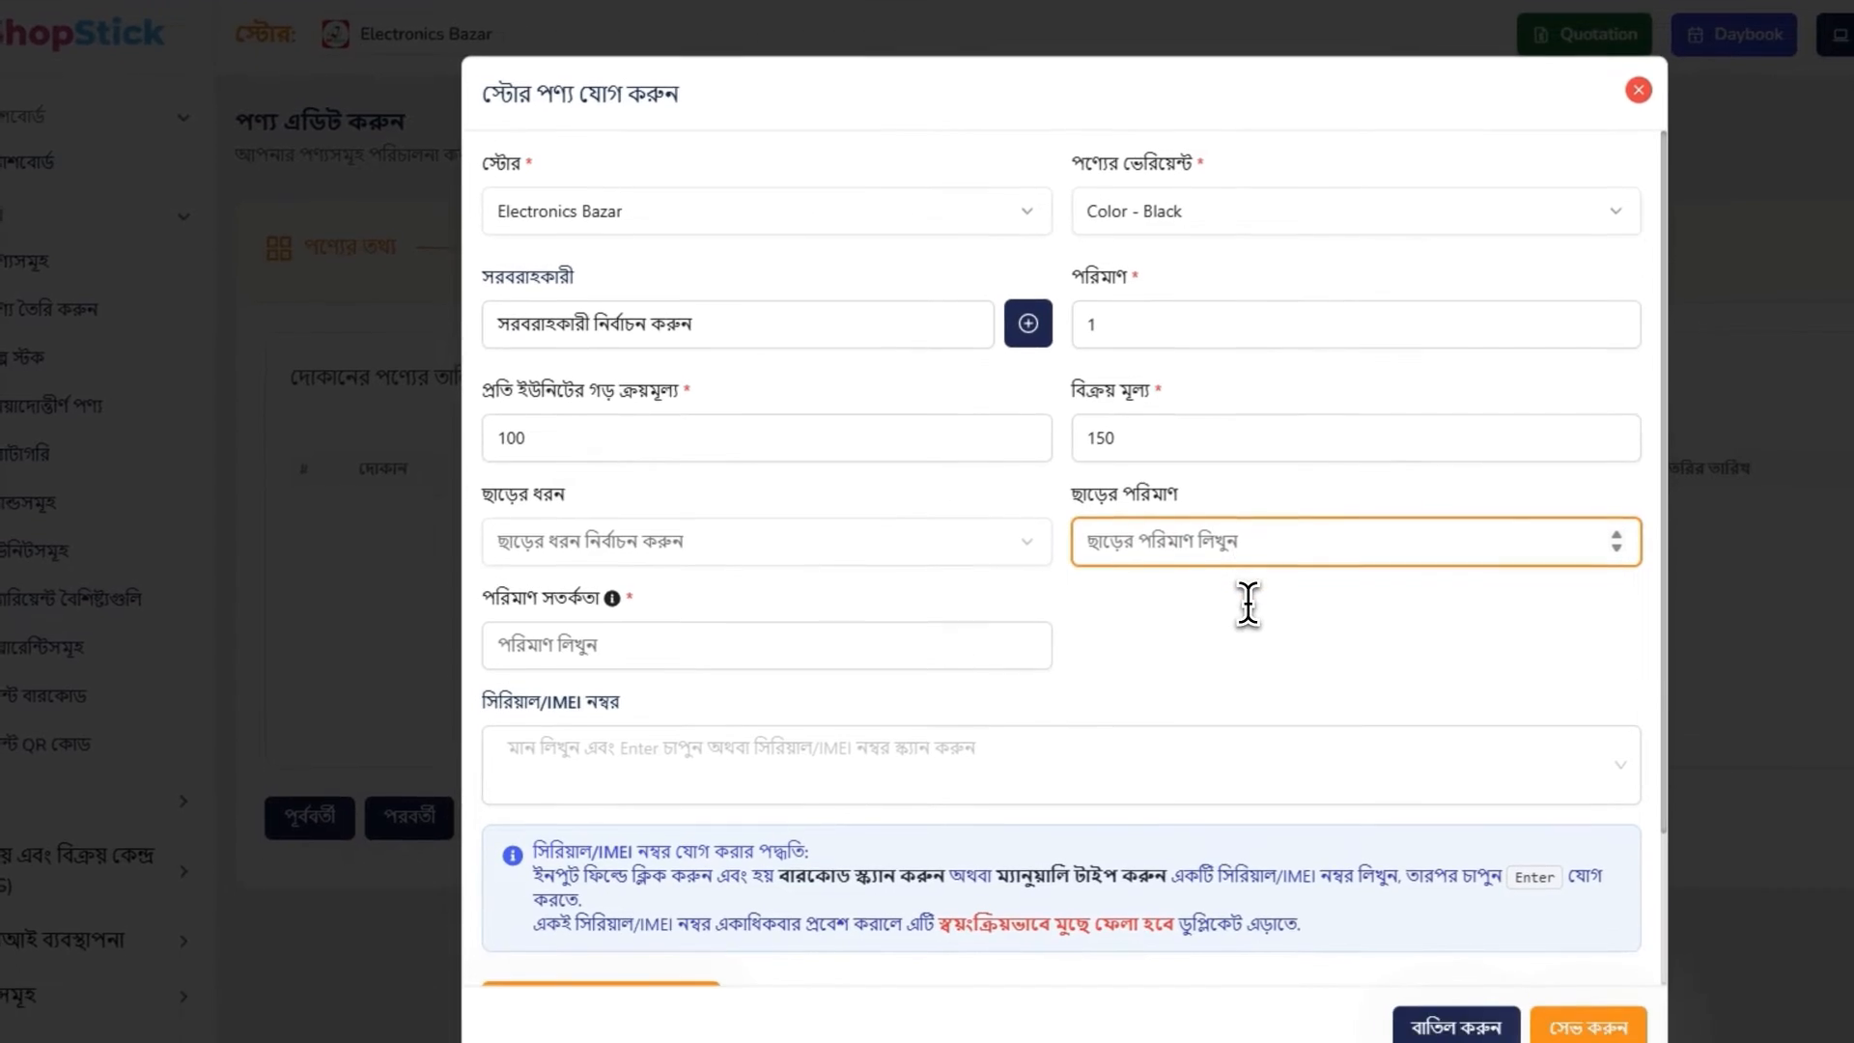
left_click(1144, 598)
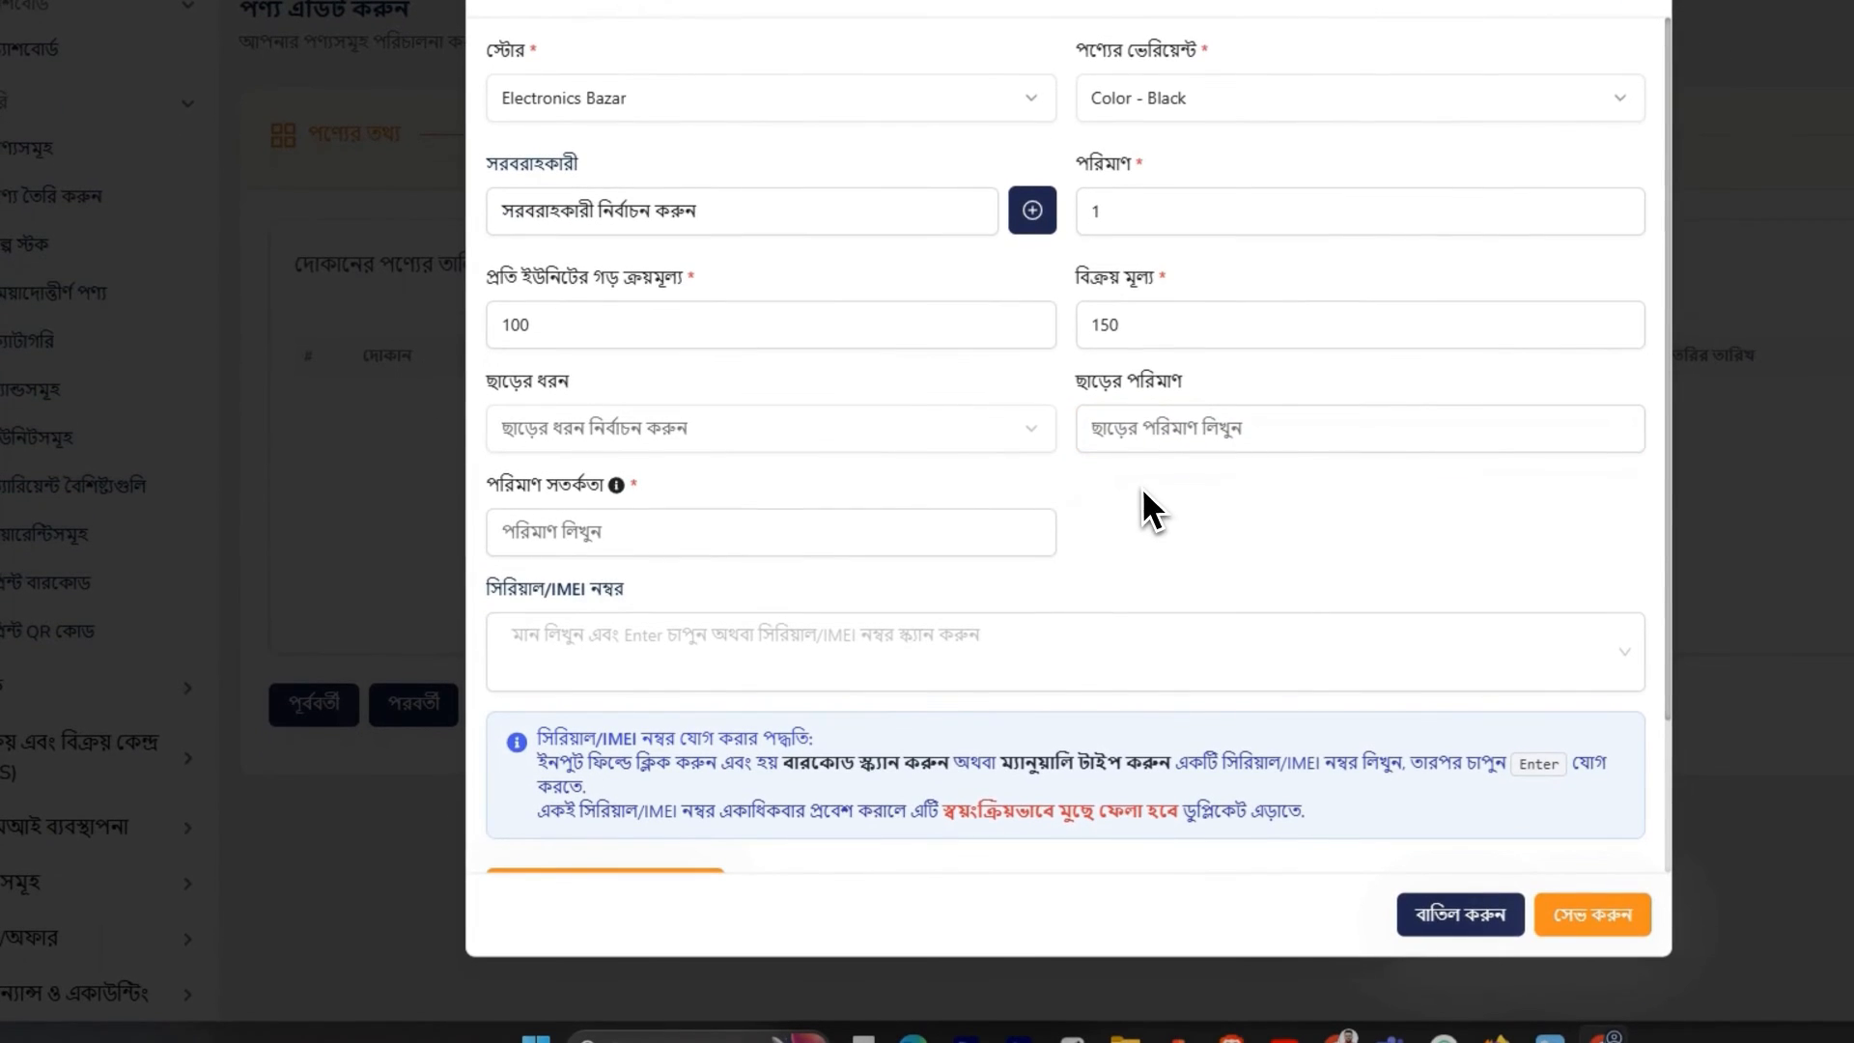
Set the store product's quantity alert to 1, leaving the discount fields empty
scroll(1140, 597, "down", 1)
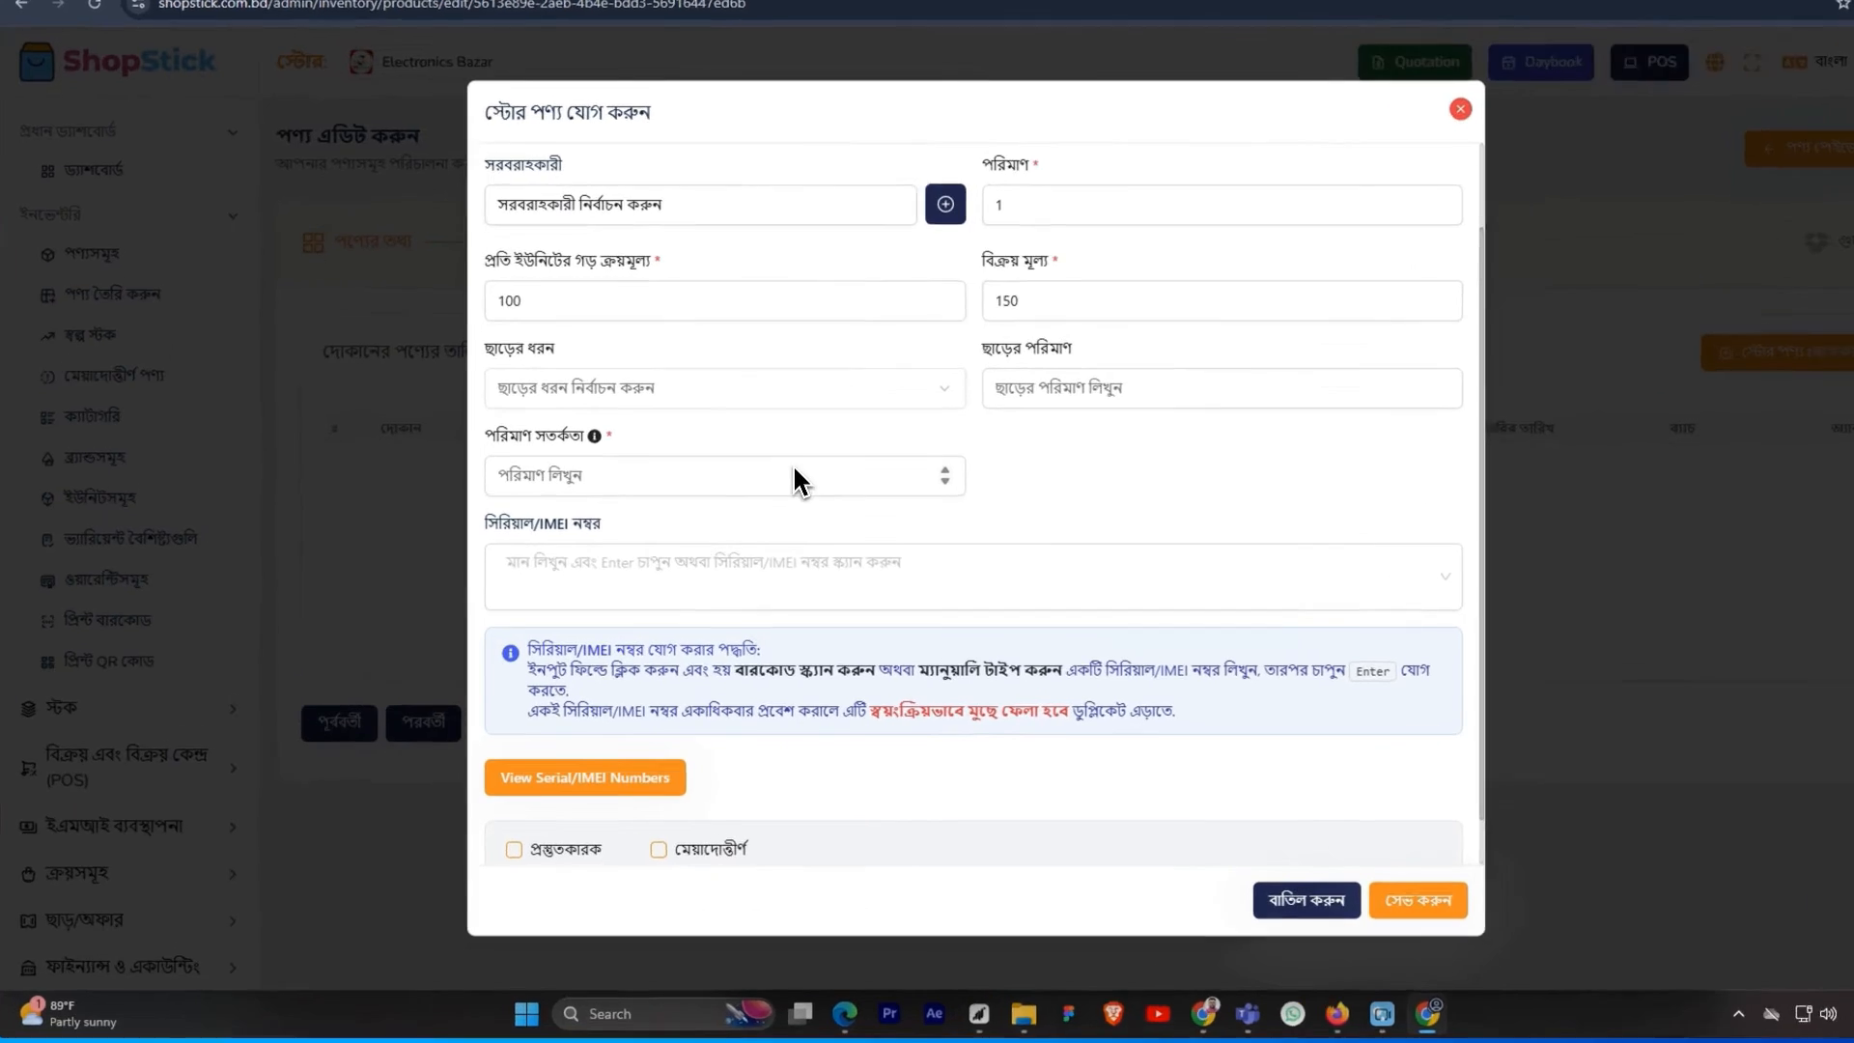
left_click(773, 506)
type("1")
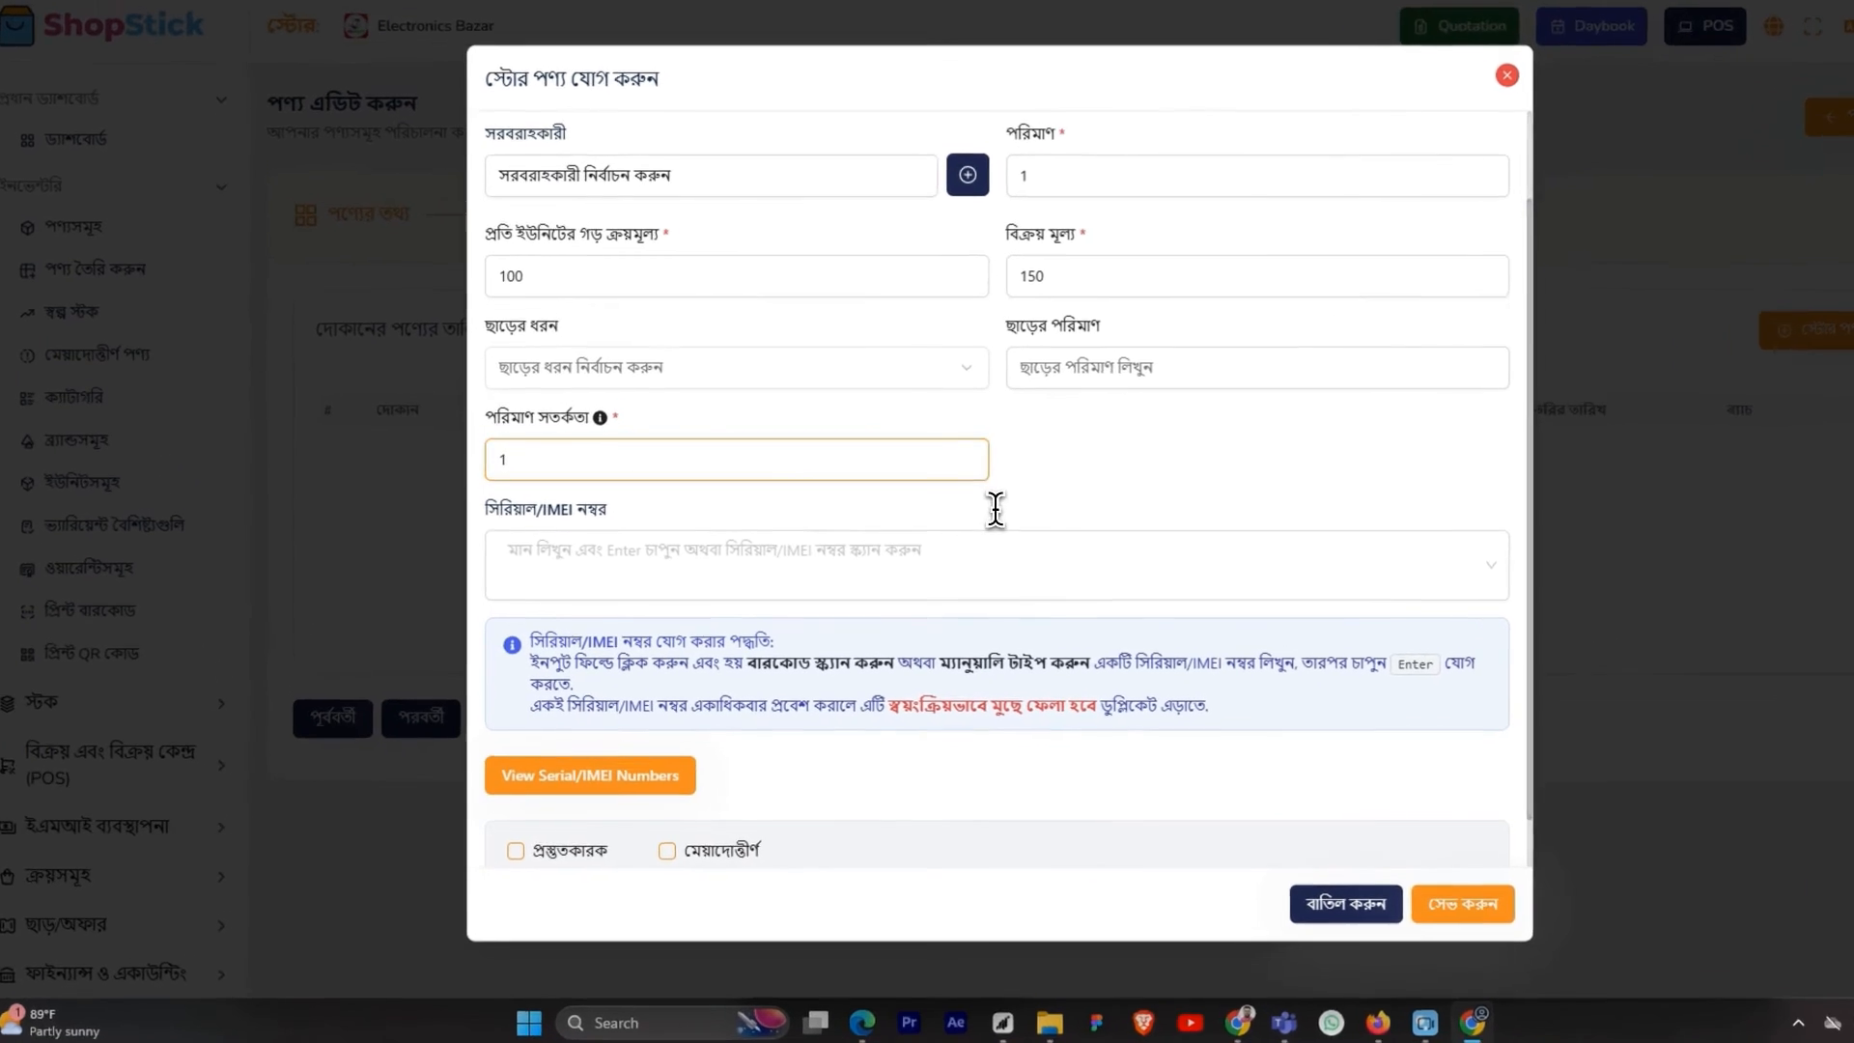
left_click(925, 541)
scroll(939, 498, "down", 1)
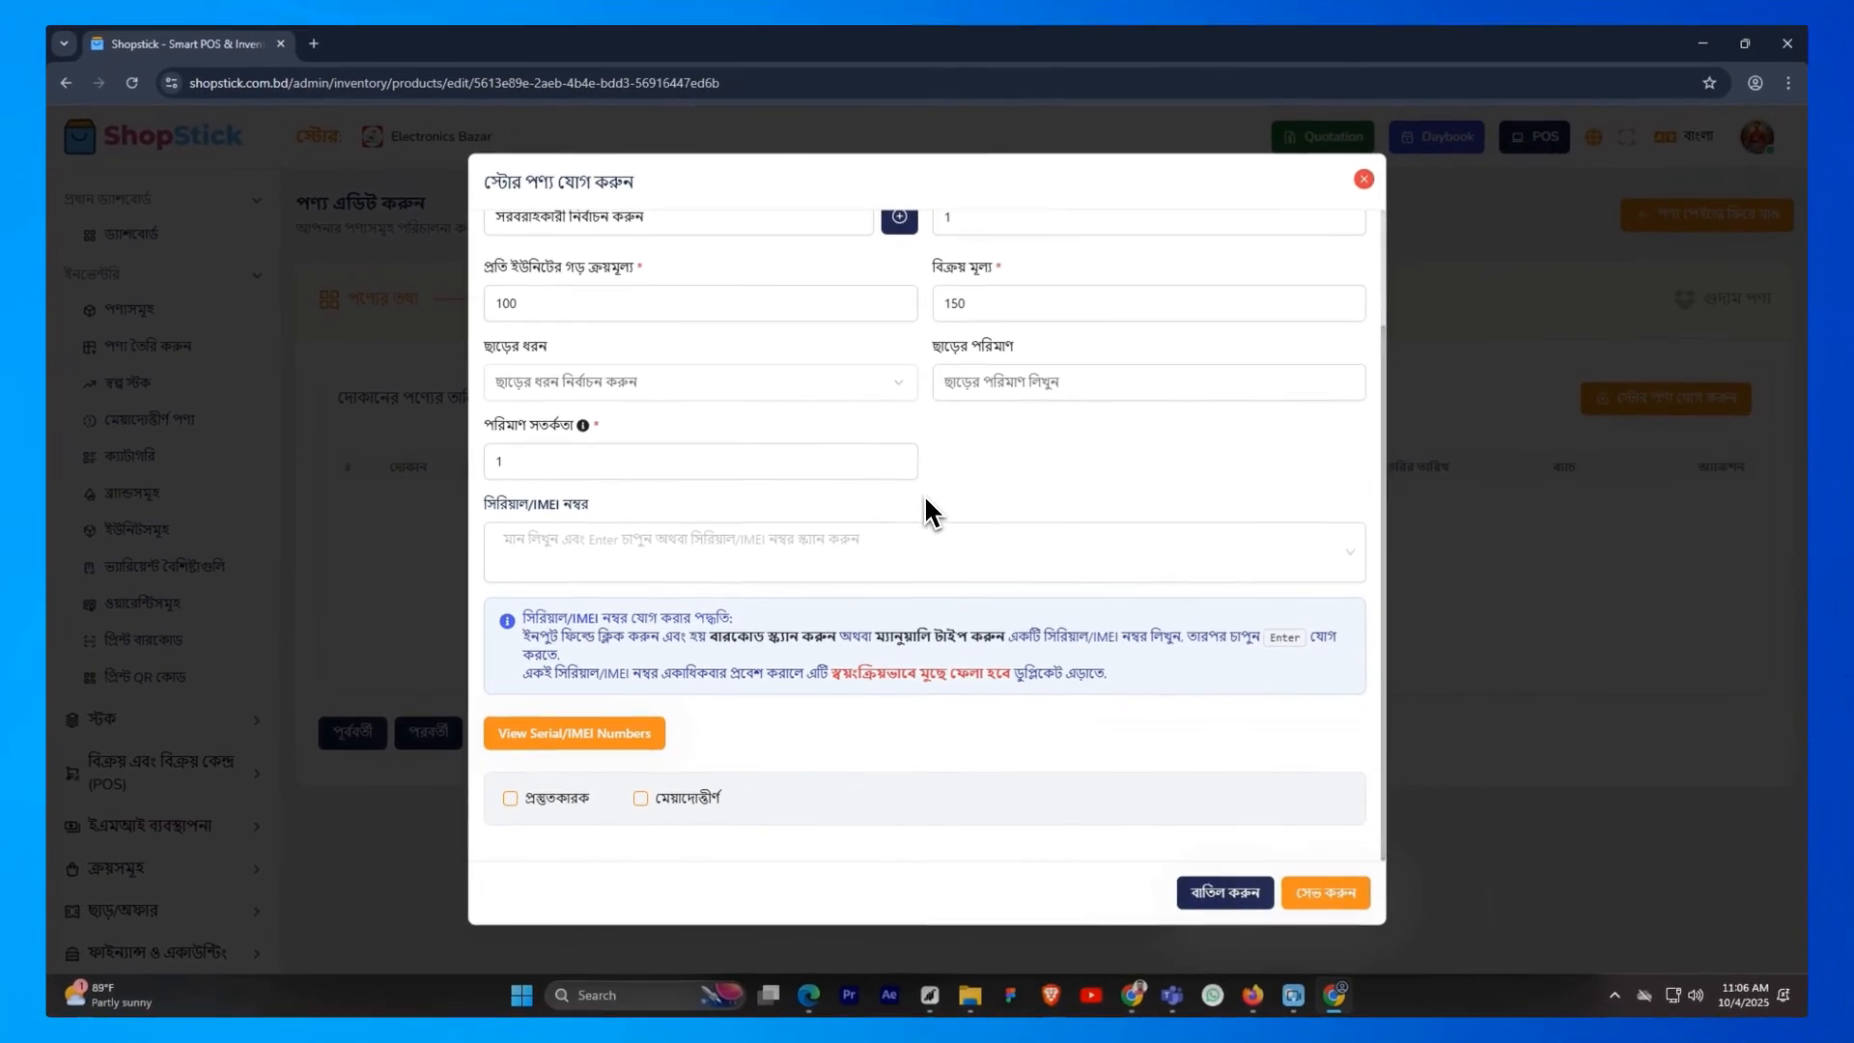
left_click(821, 545)
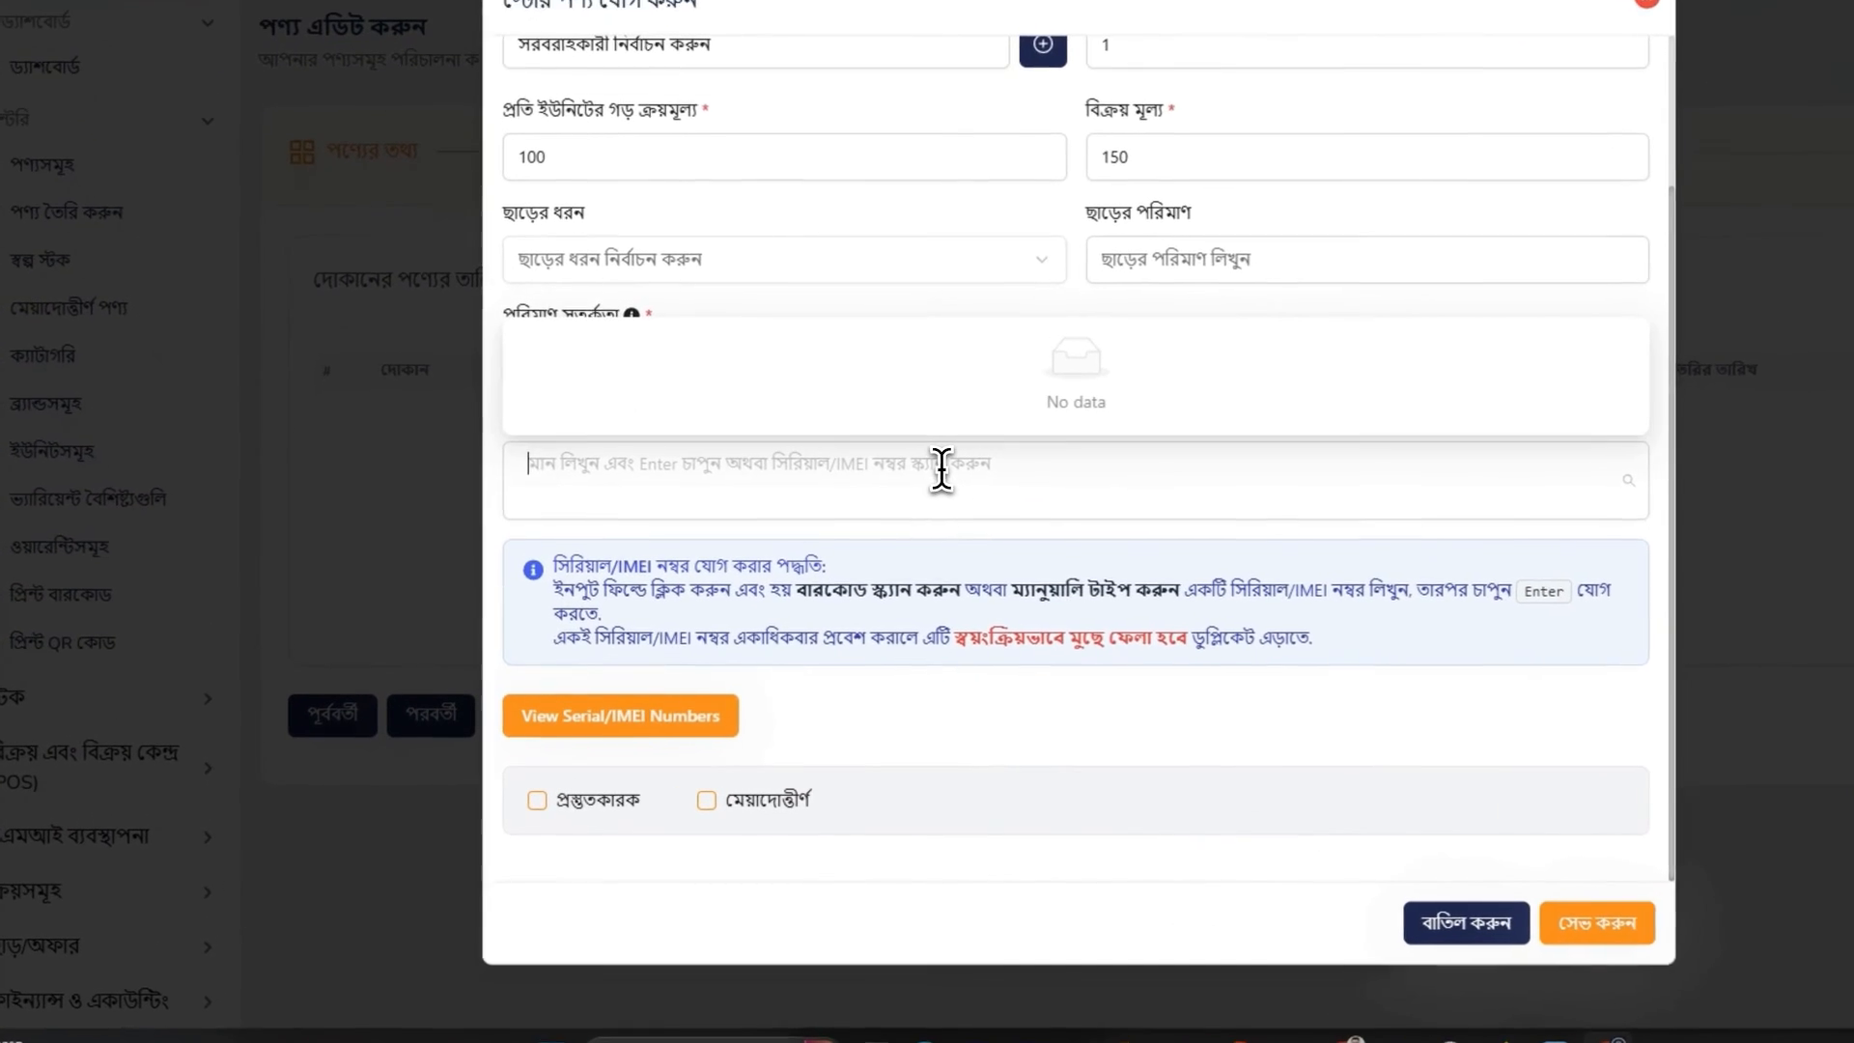
type("12")
type("345678")
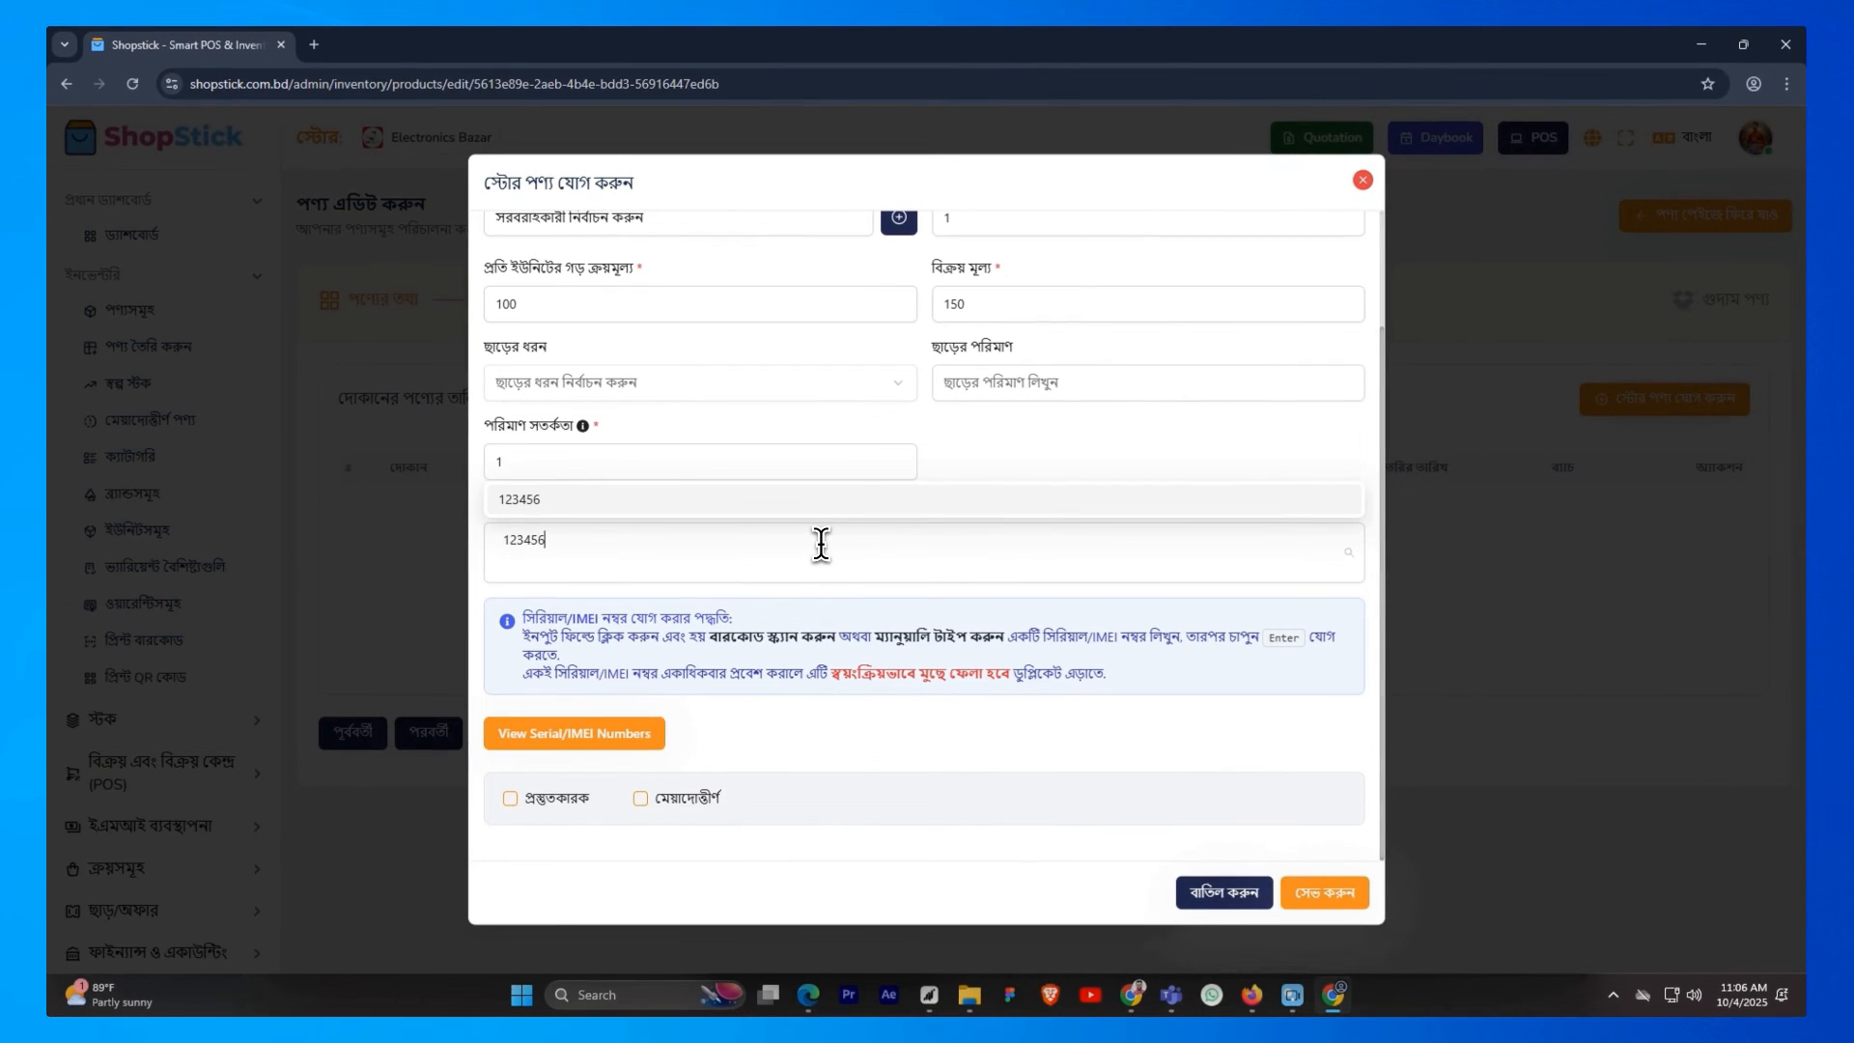
type("91")
key("Return")
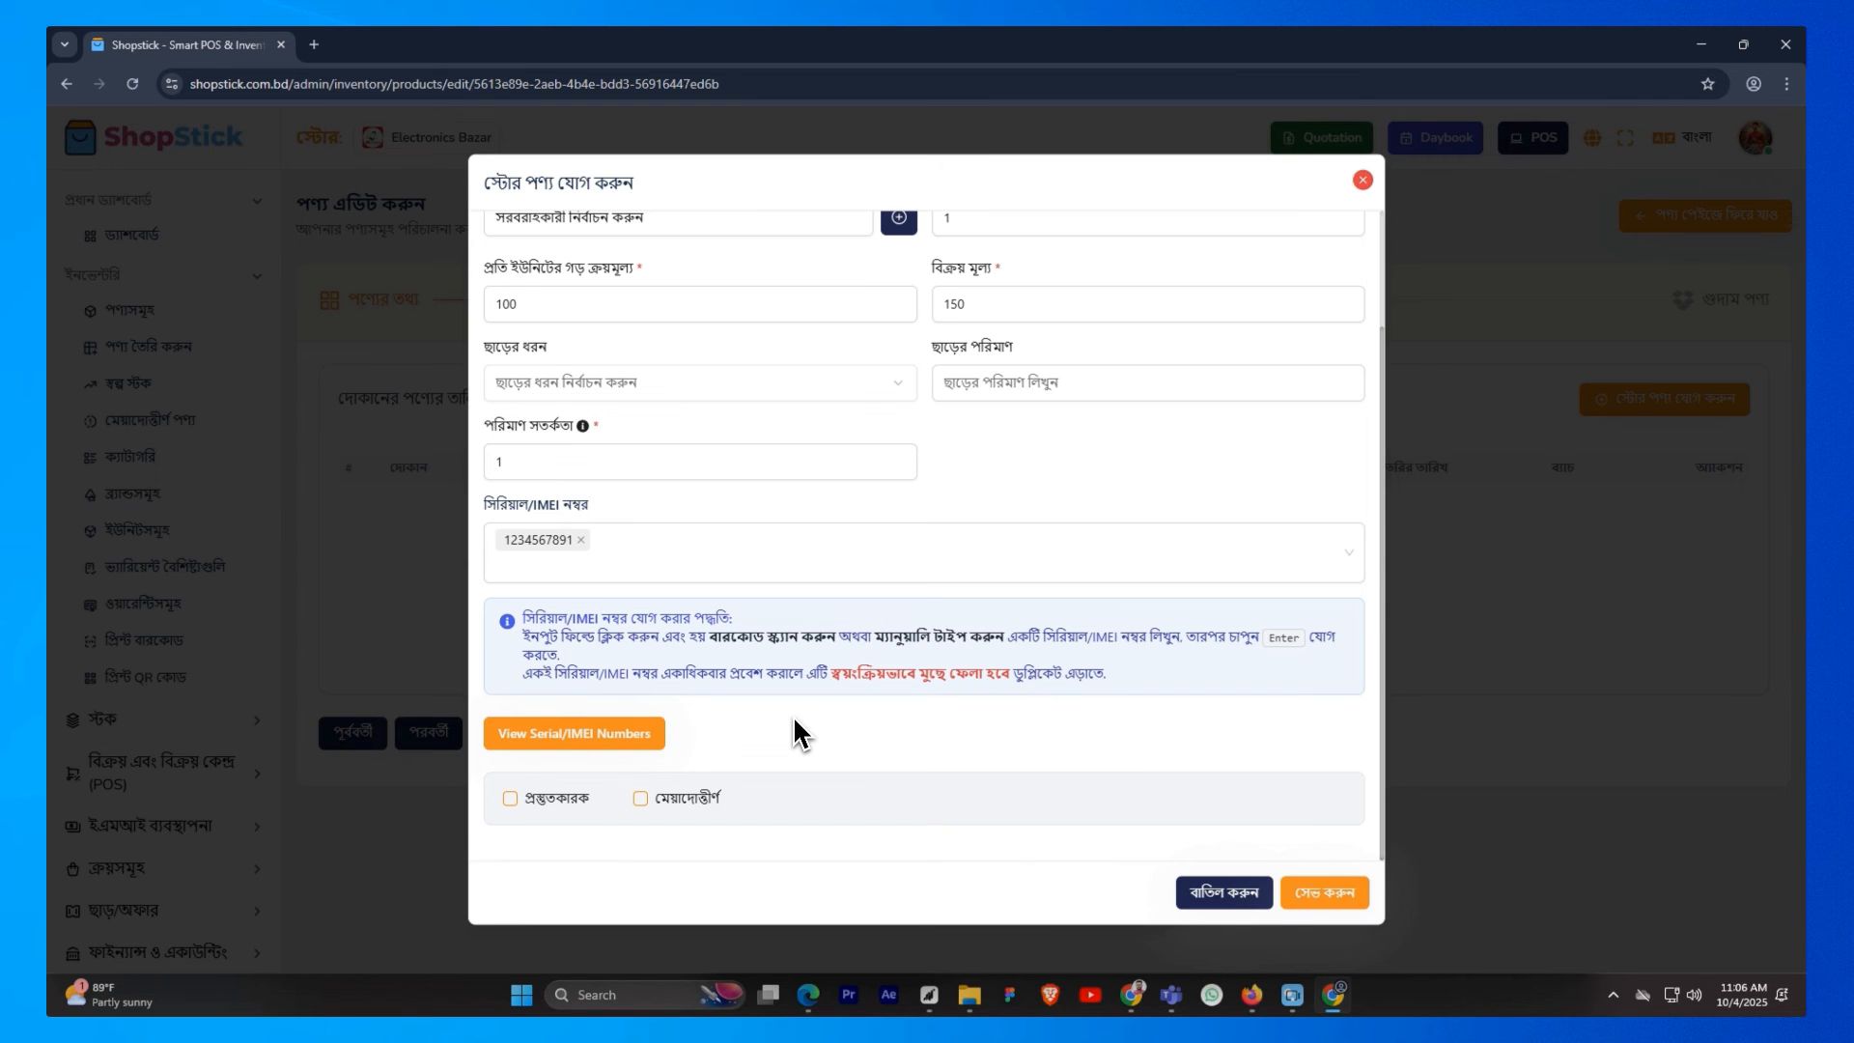
left_click(579, 799)
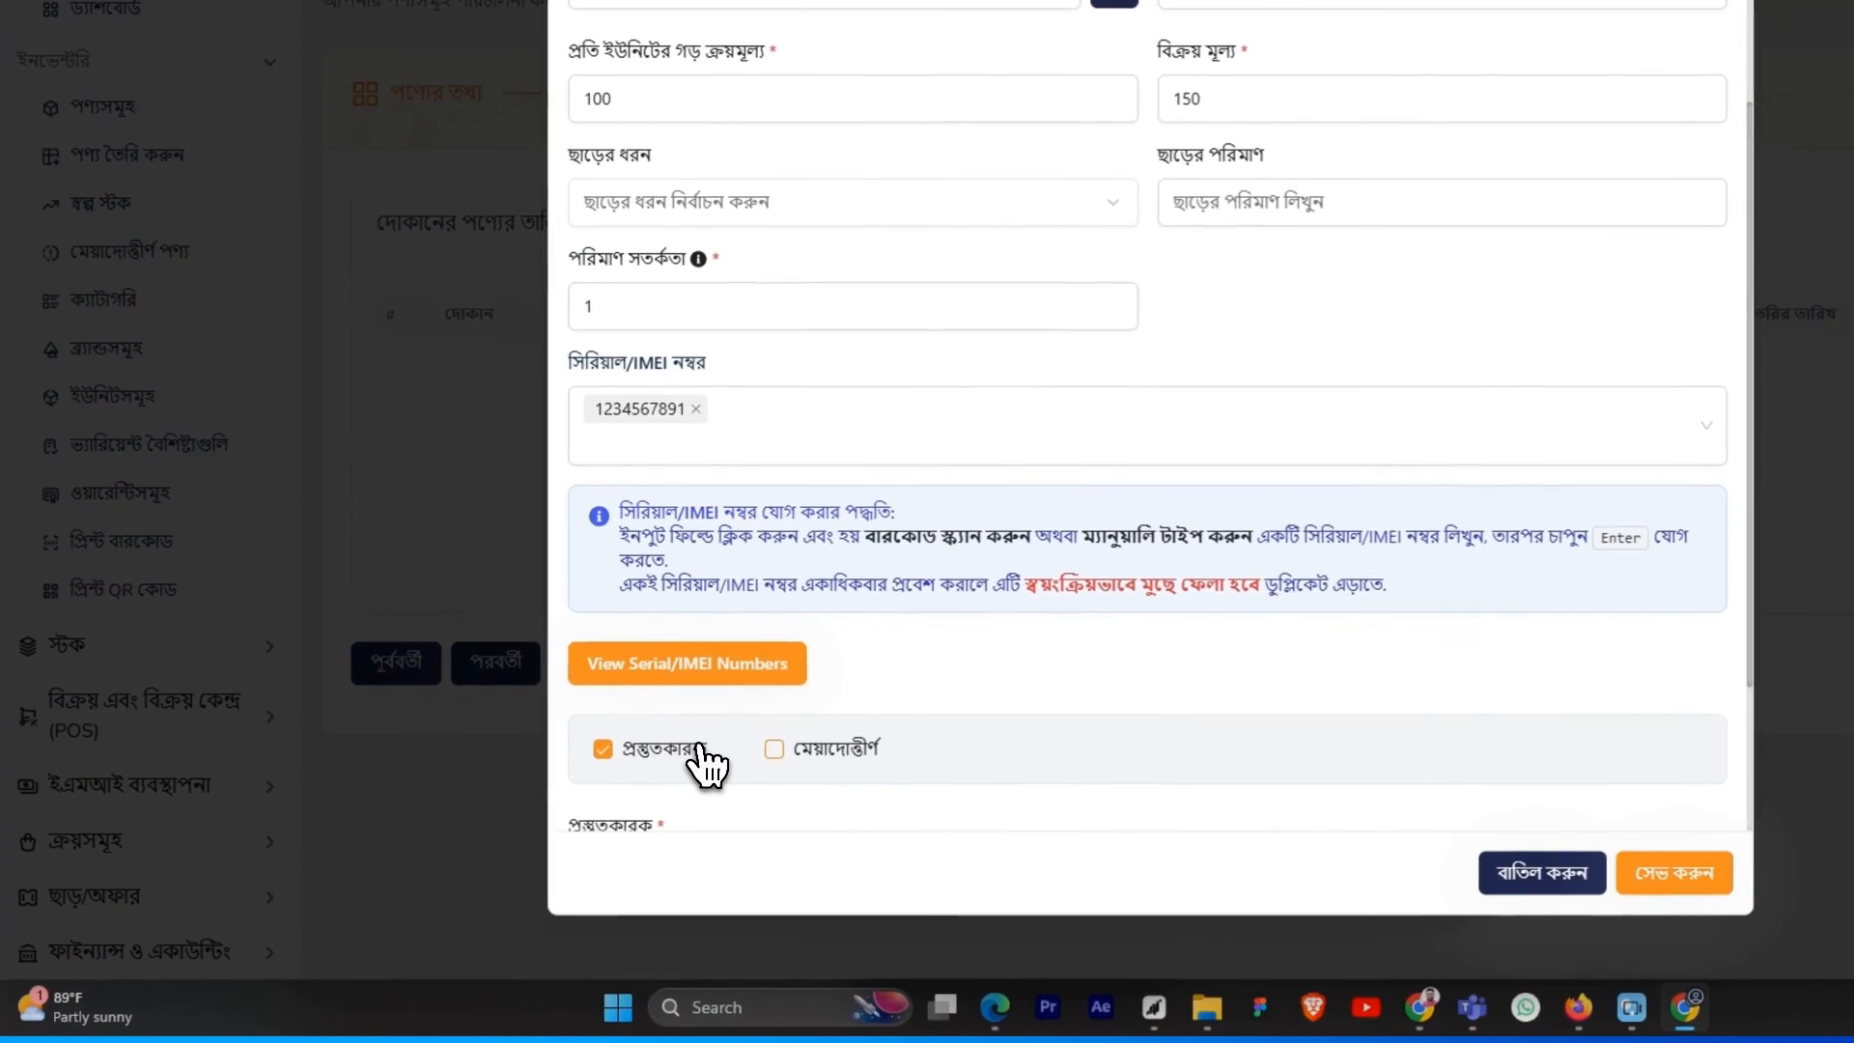
scroll(708, 765, "down", 2)
left_click(778, 541)
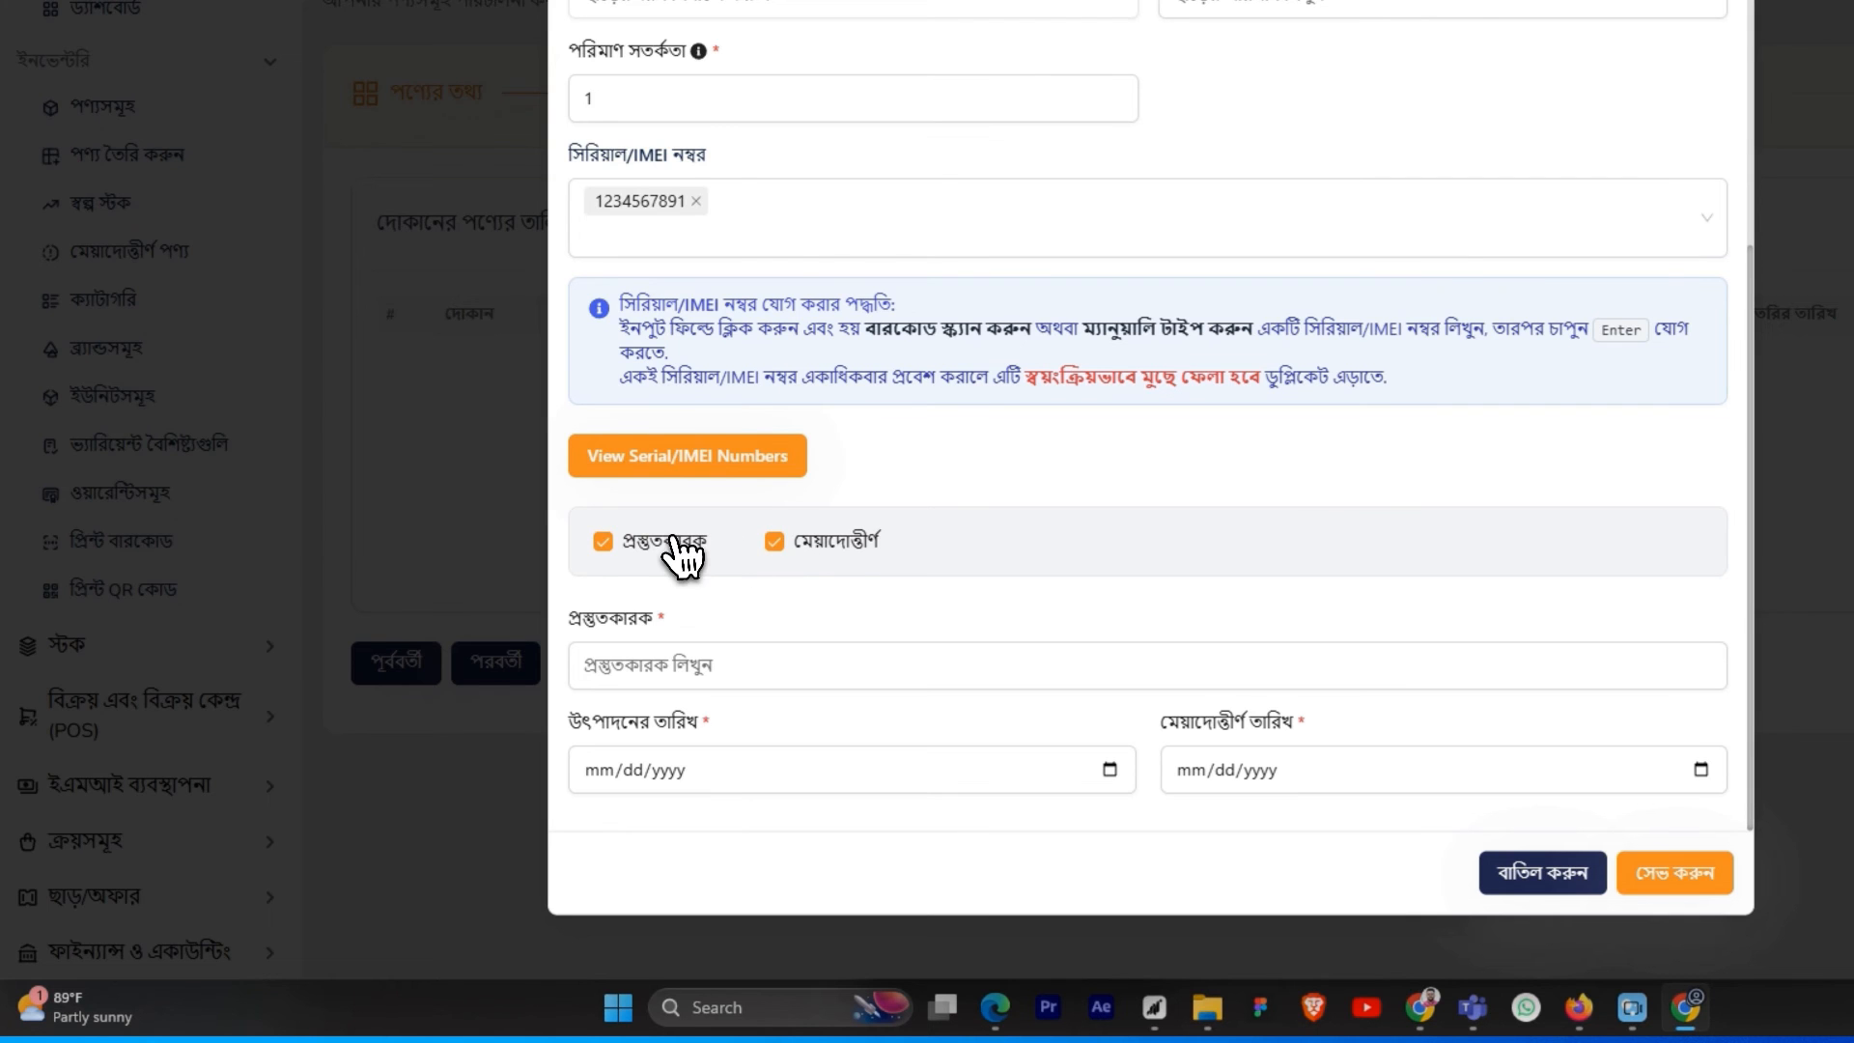
left_click(681, 555)
left_click(774, 646)
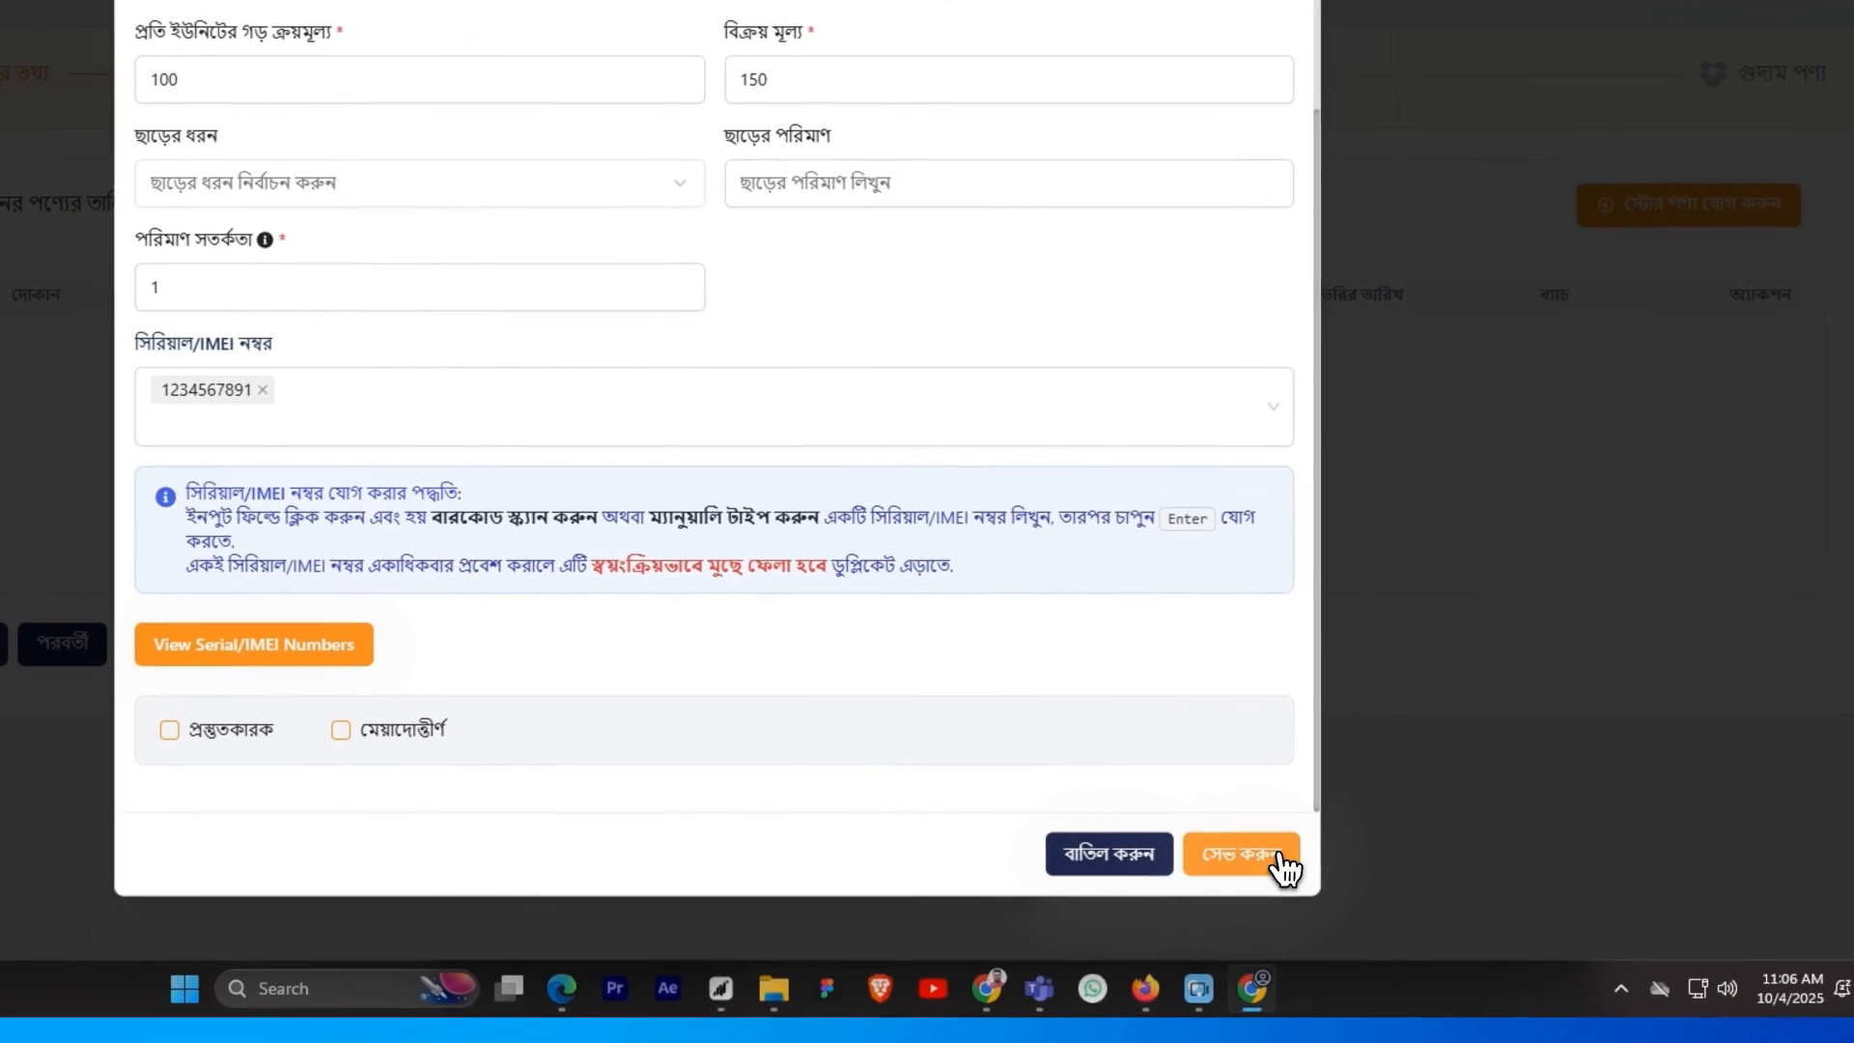
Save the store product and complete the product setup without adding any warehouse product
left_click(1281, 854)
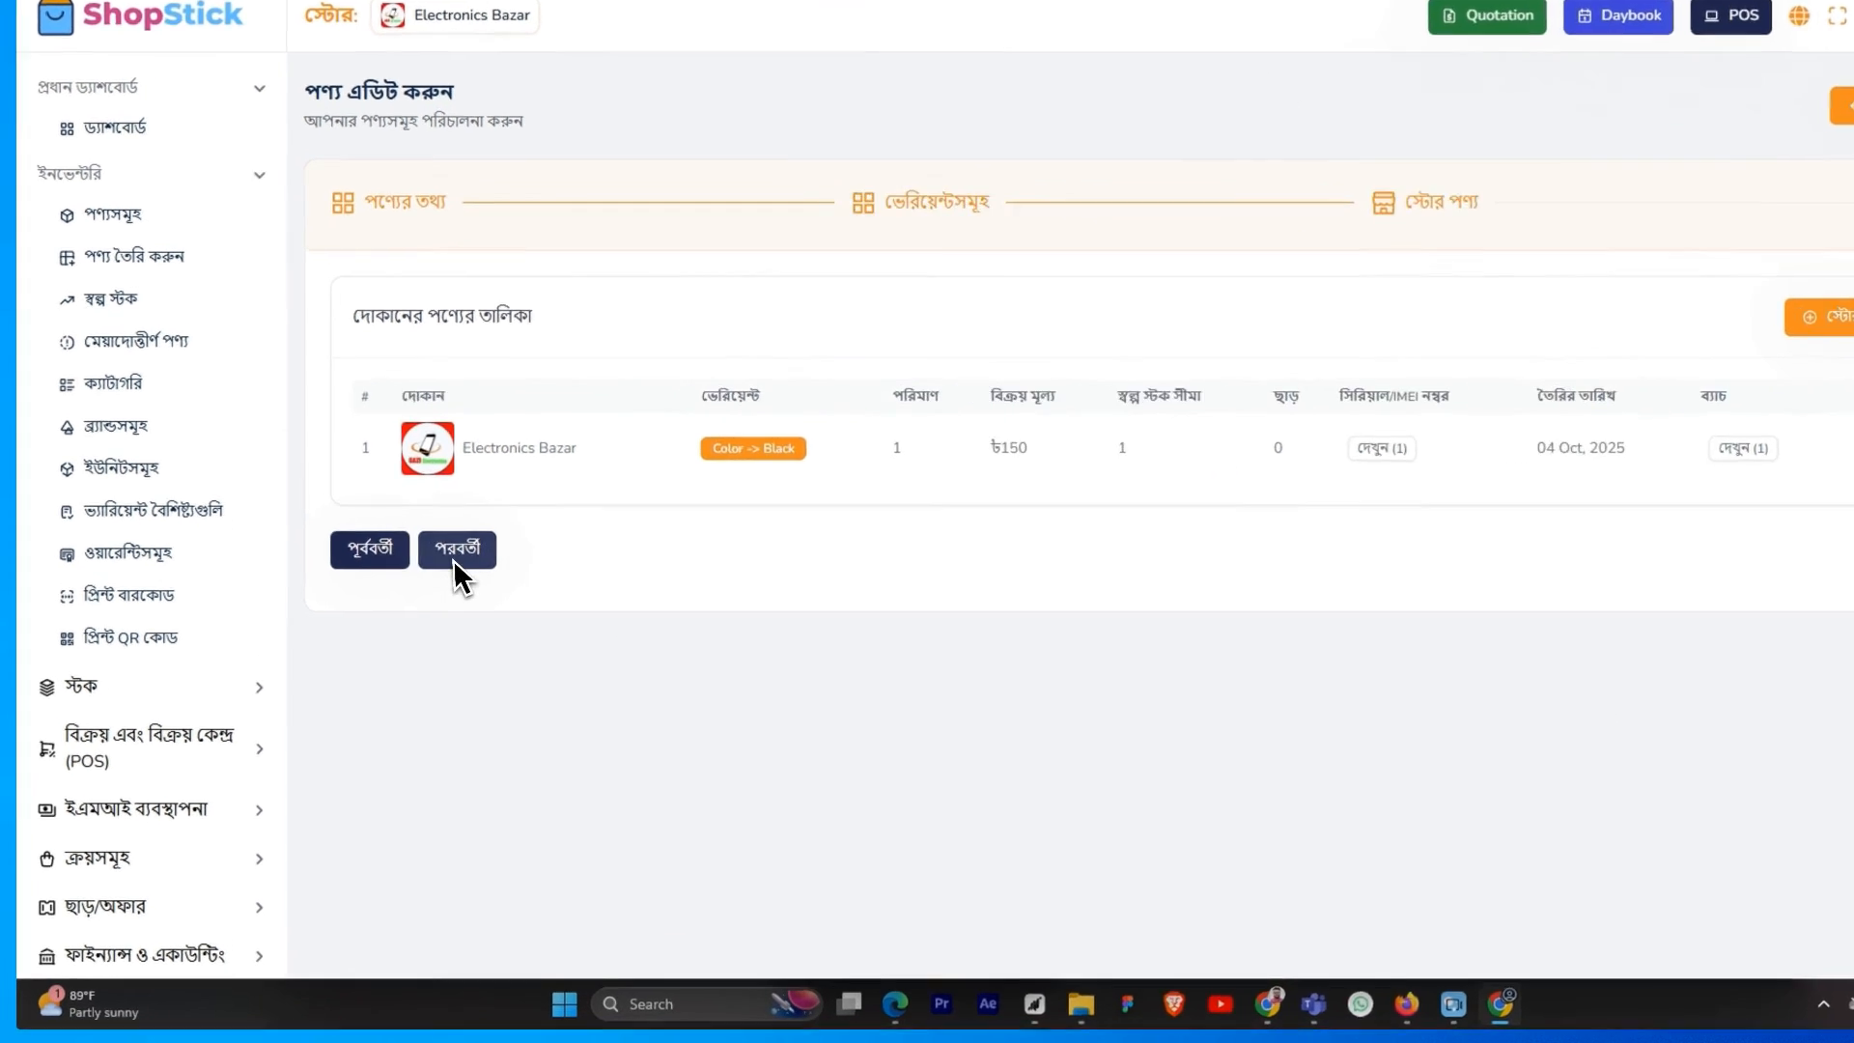
left_click(429, 600)
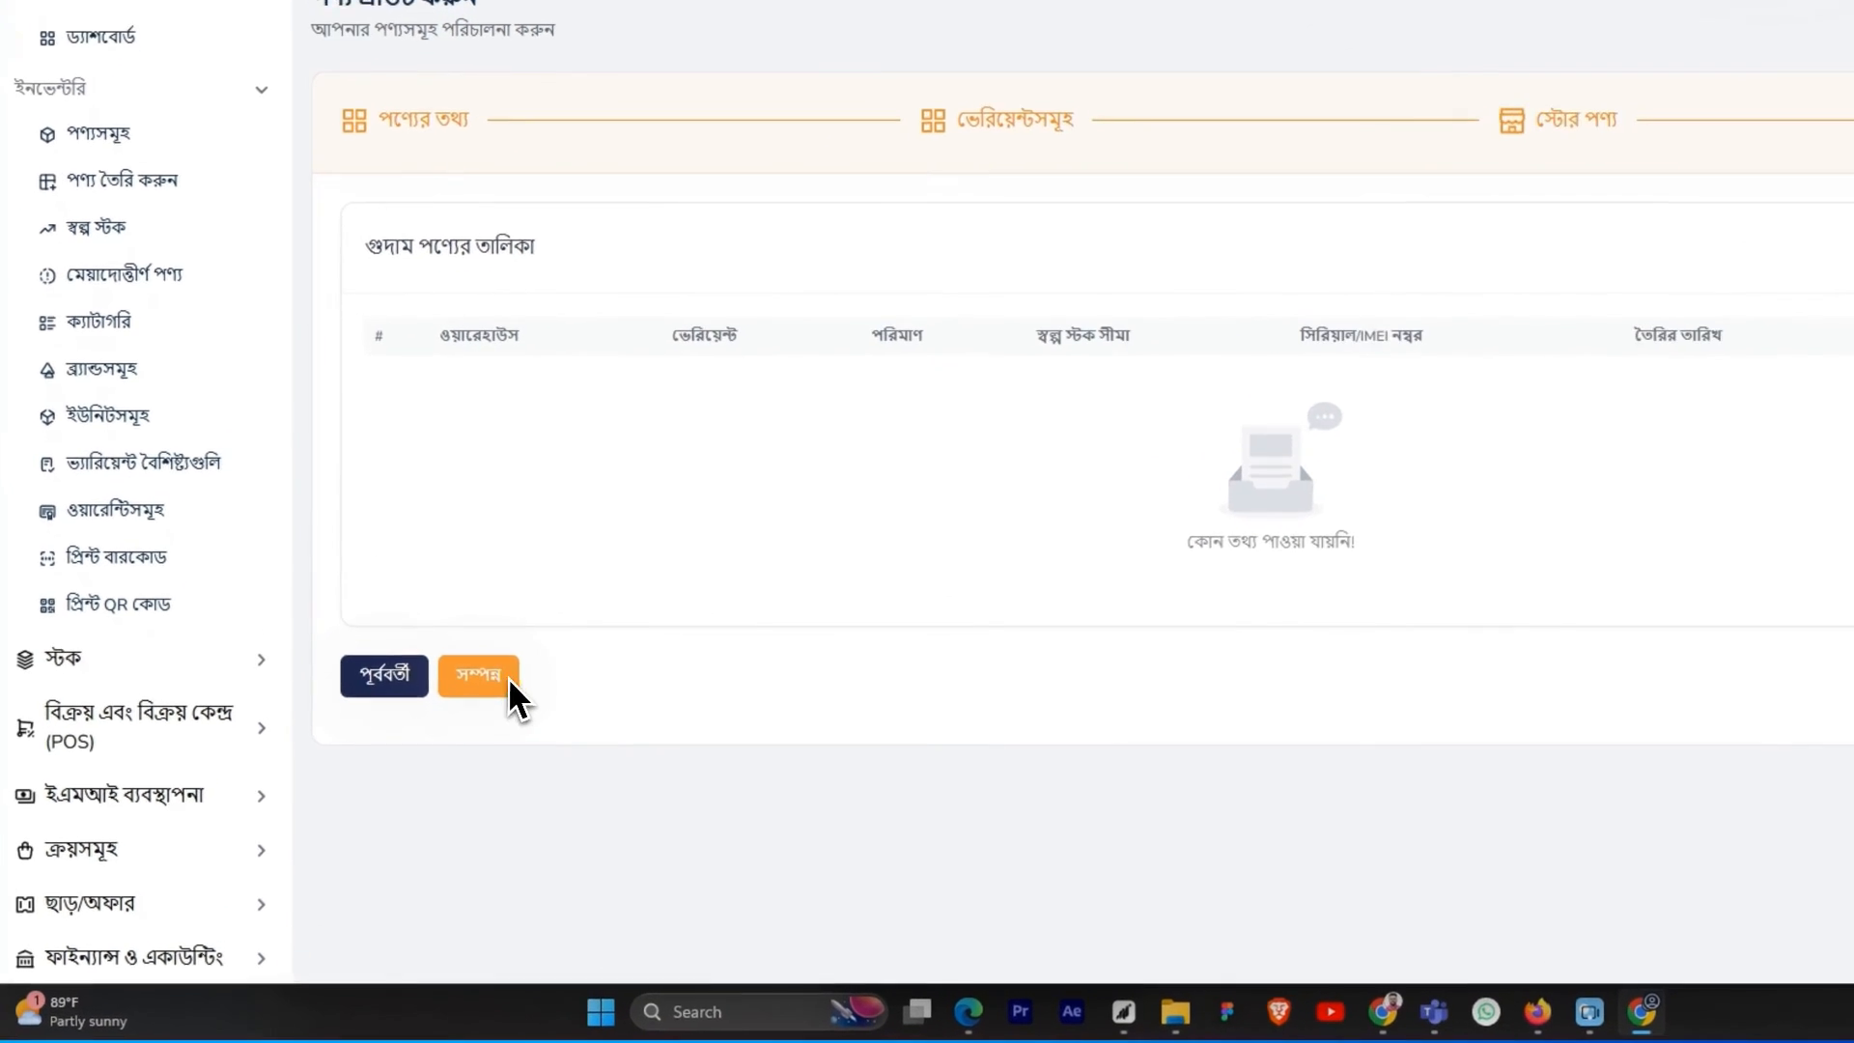
left_click(509, 679)
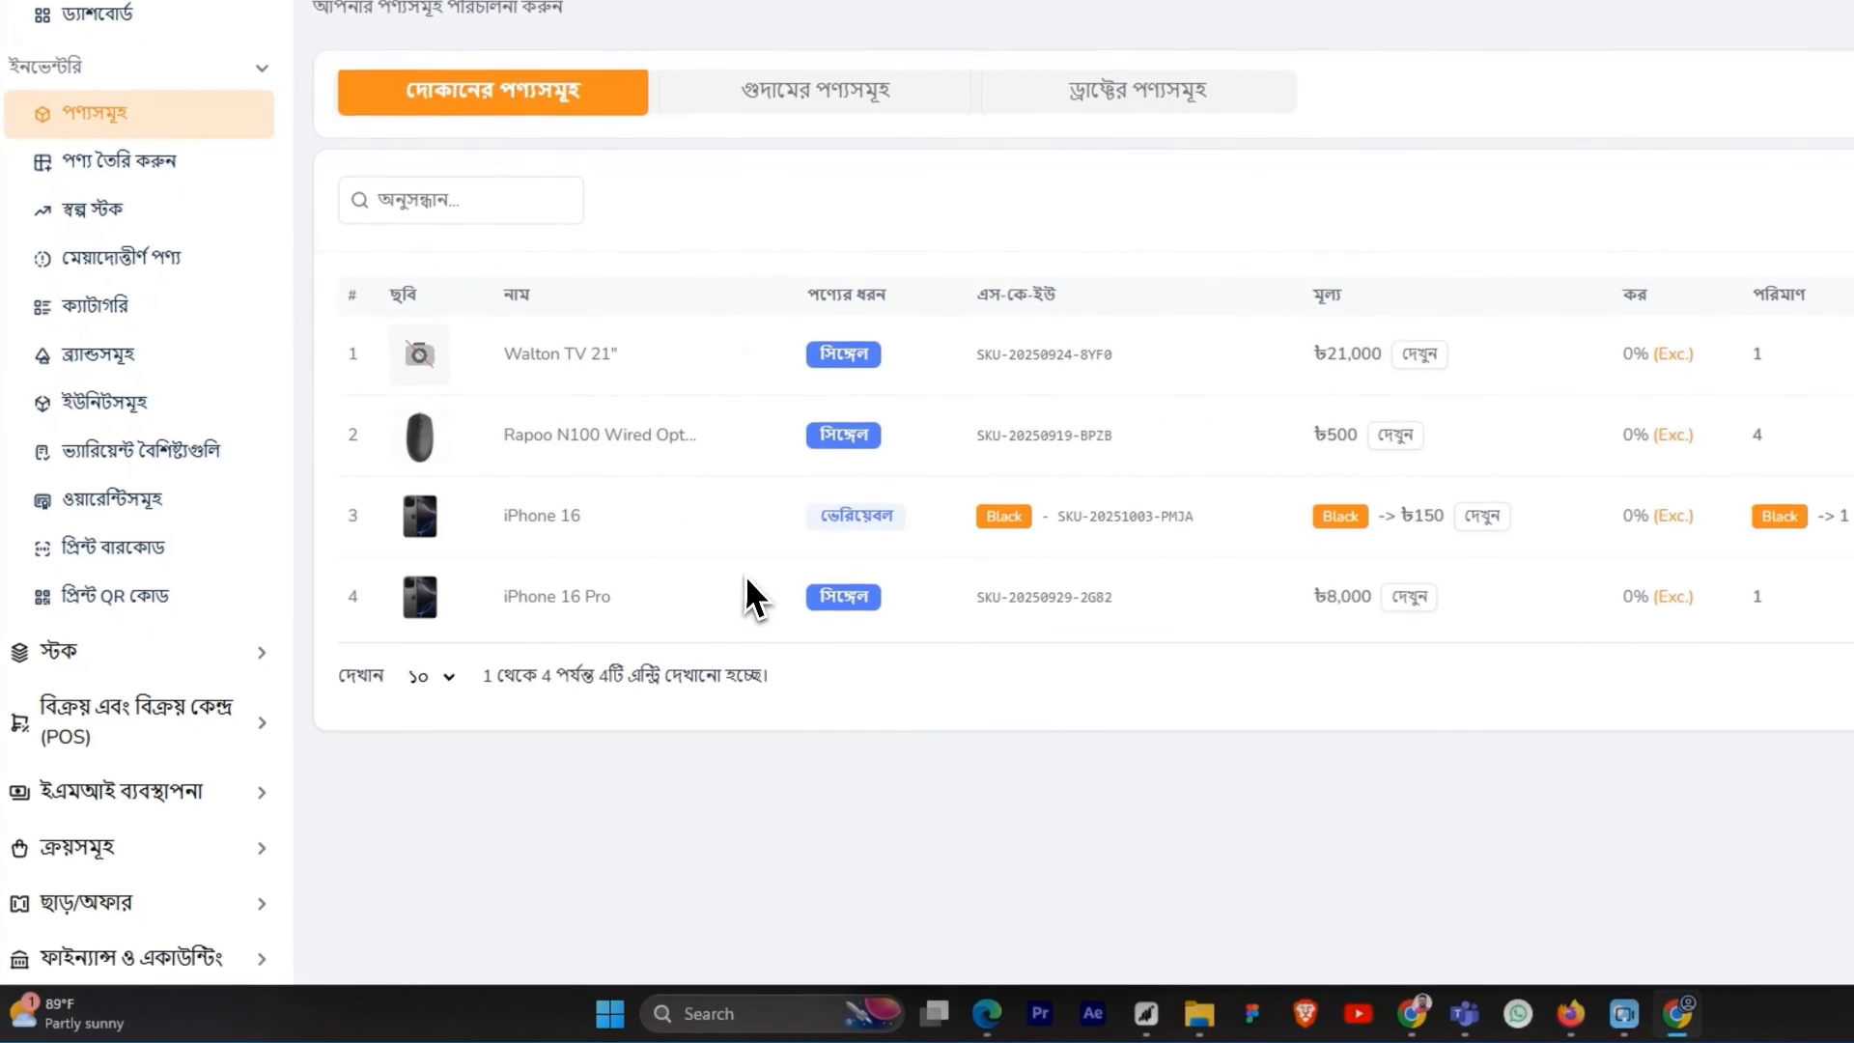